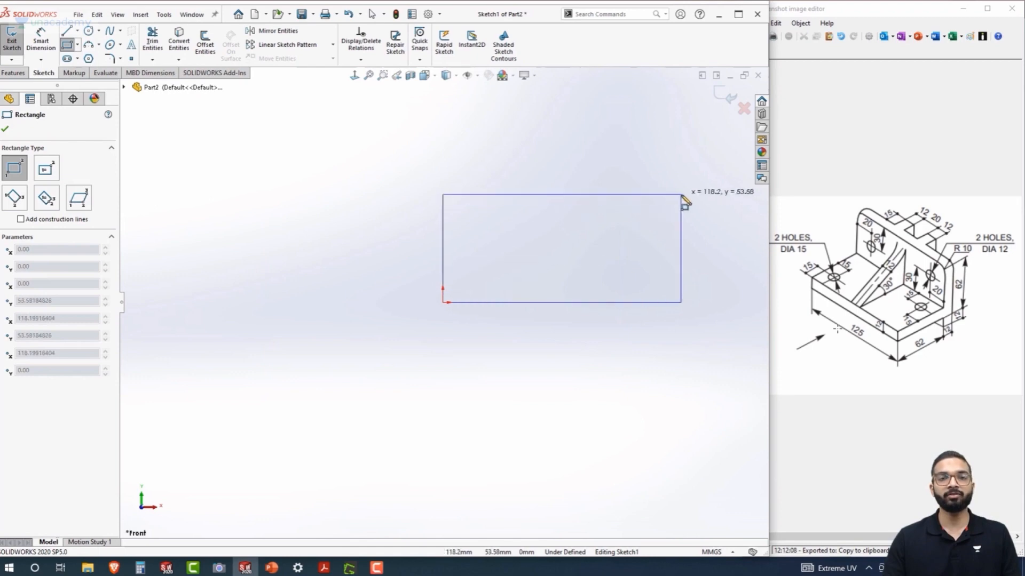
# - Sketch a corner rectangle from the origin, about 128 mm wide and 40 mm high, and dimension its vertical side to 12 mm
pyautogui.click(700, 221)
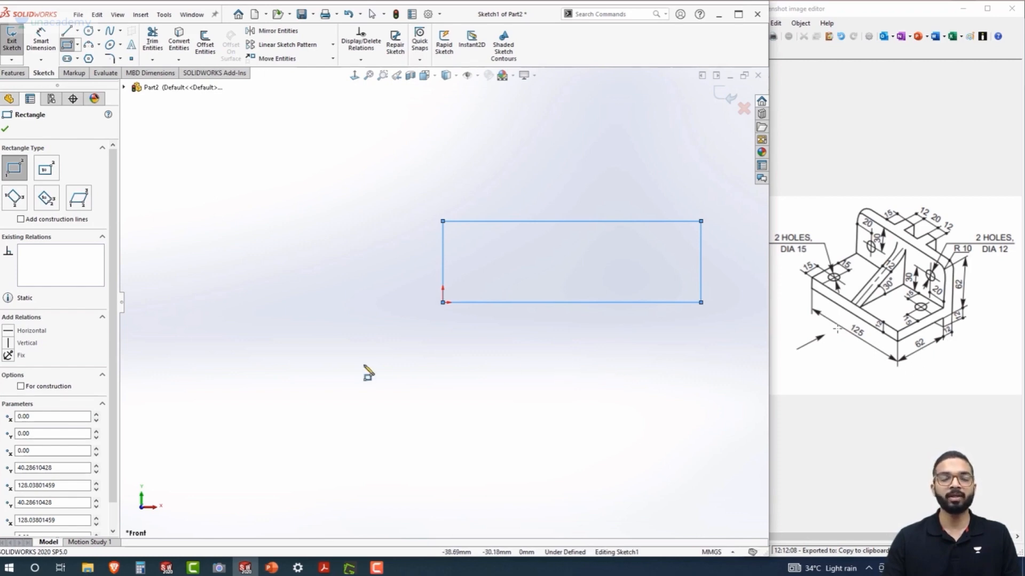
pyautogui.press('Escape')
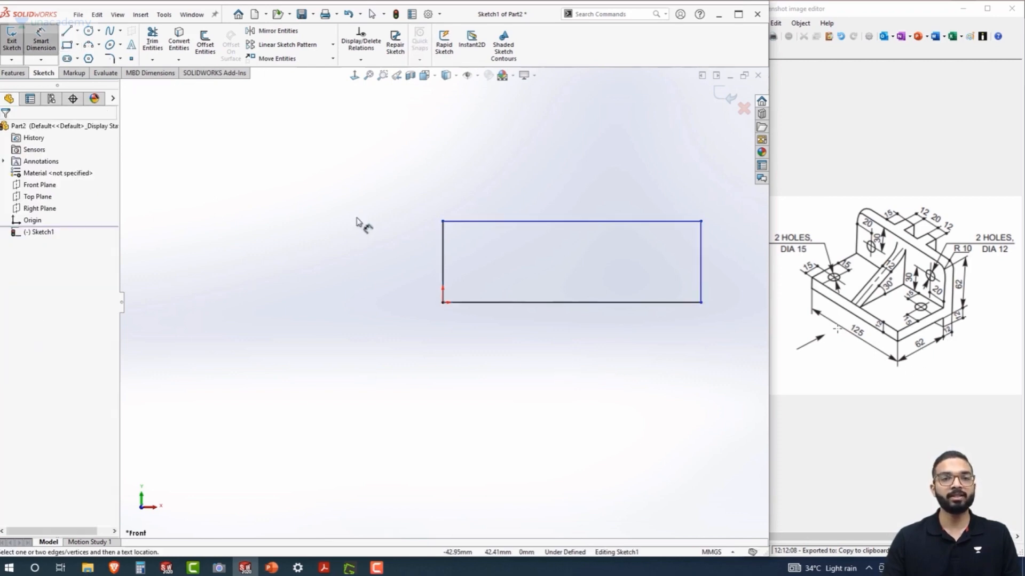
pyautogui.click(419, 260)
pyautogui.click(407, 266)
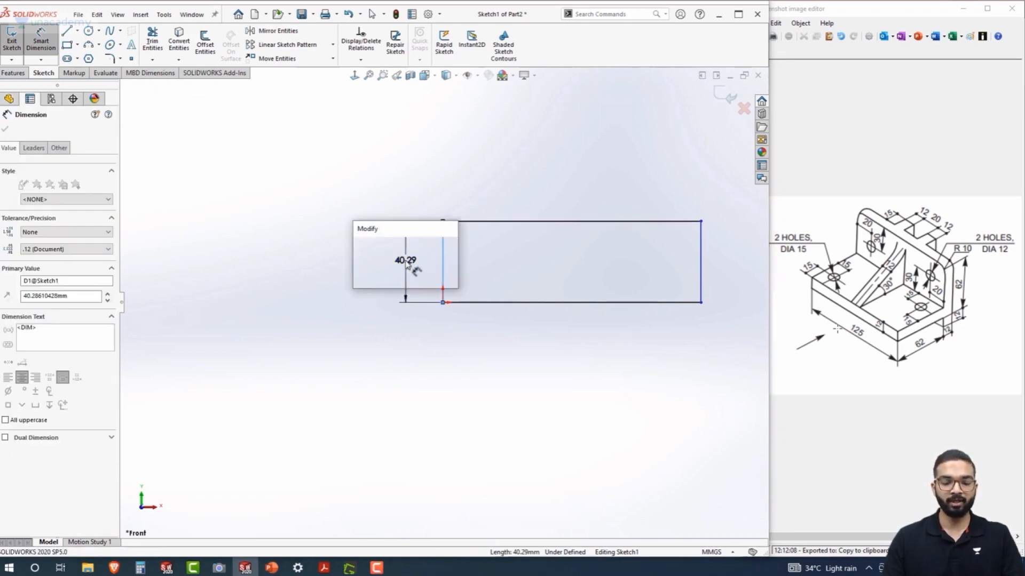
pyautogui.write('12')
pyautogui.press('Return')
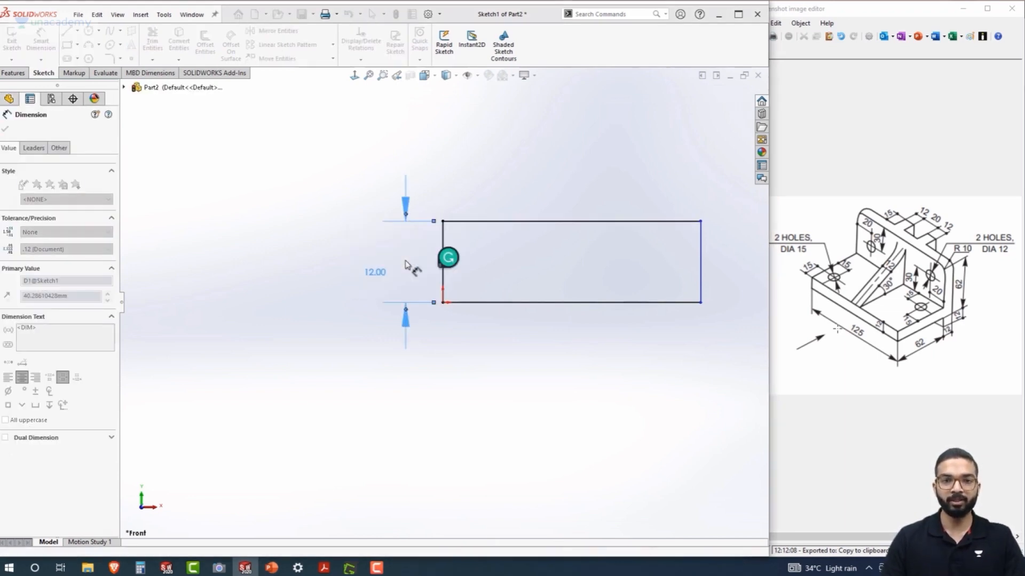
# - Dimension the rectangle's bottom edge to 125 mm
pyautogui.click(539, 306)
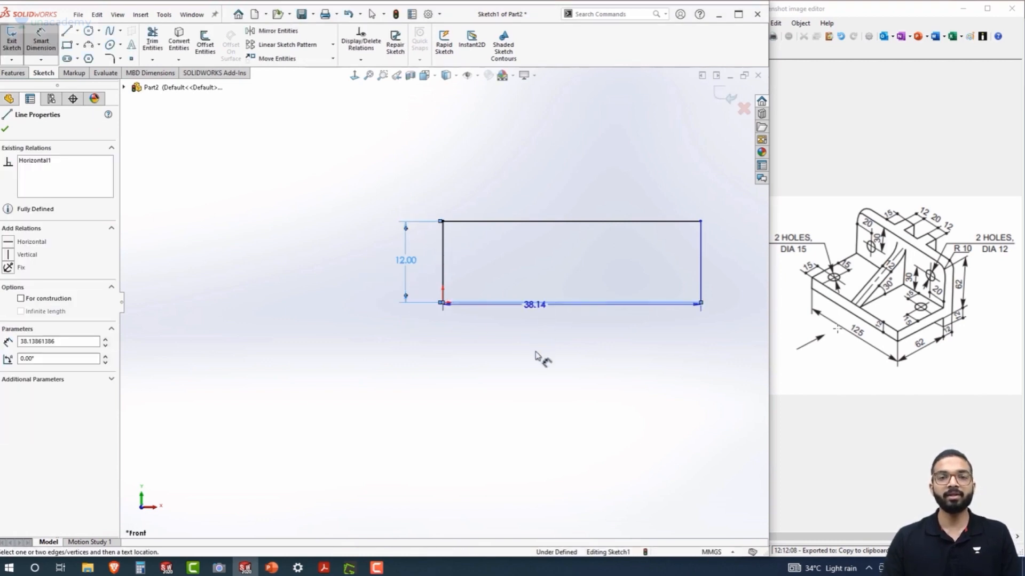
pyautogui.click(544, 363)
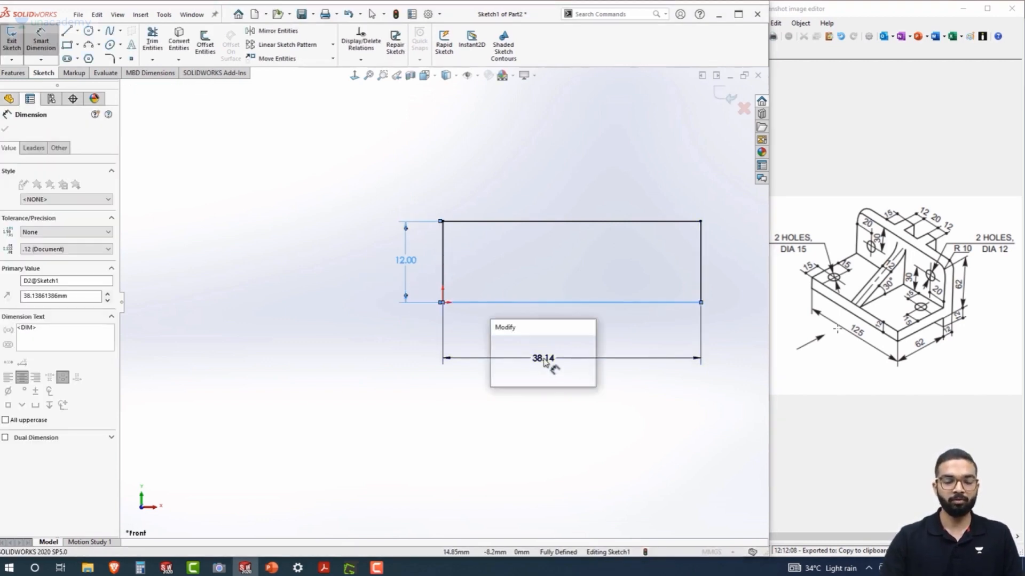
pyautogui.write('125')
pyautogui.press('Return')
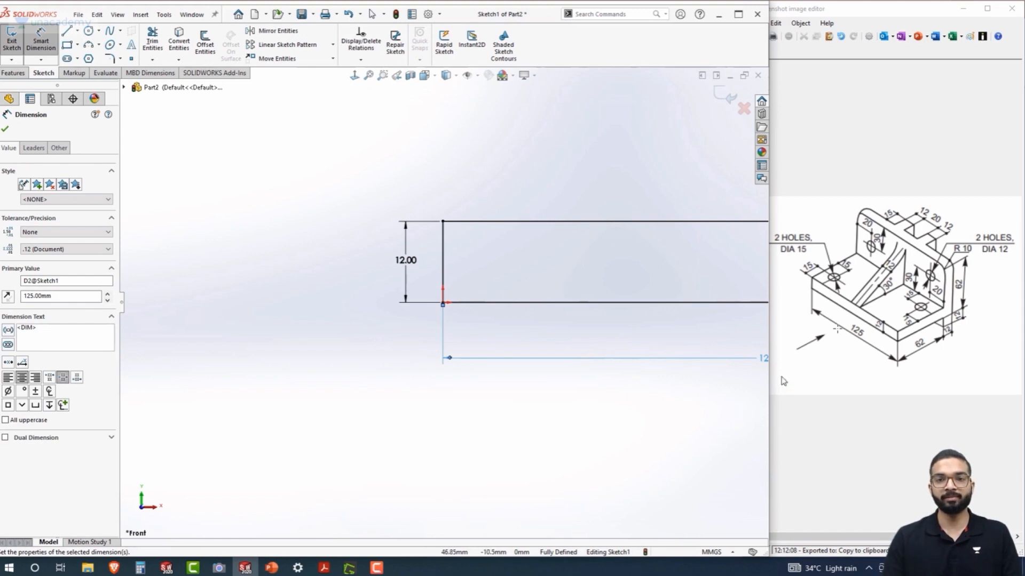
pyautogui.moveTo(558, 408)
pyautogui.keyDown('ctrl'); pyautogui.mouseDown(button='middle')
pyautogui.moveTo(408, 399)
pyautogui.moveTo(320, 407)
pyautogui.mouseUp(button='middle'); pyautogui.keyUp('ctrl')
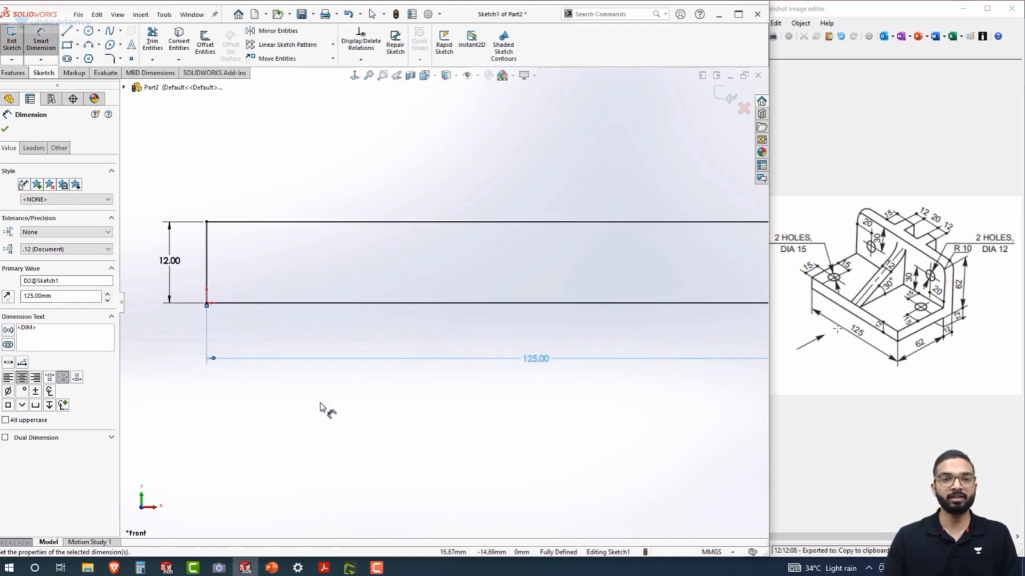
pyautogui.press('z')
pyautogui.press('z')
pyautogui.press('z')
pyautogui.press('z')
pyautogui.keyDown('ctrl'); pyautogui.moveTo(433, 413); pyautogui.dragTo(363, 410, button='middle'); pyautogui.keyUp('ctrl')
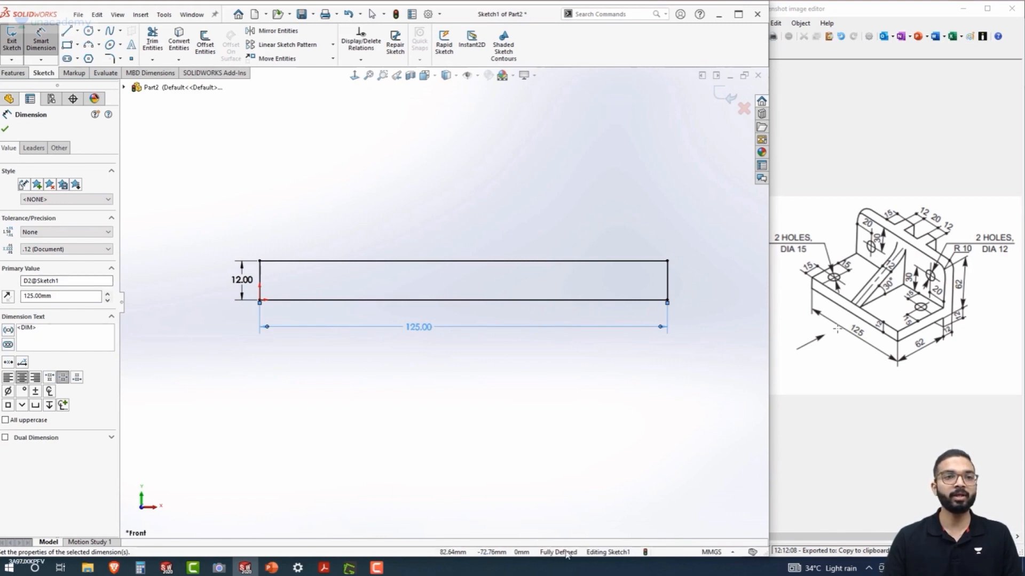
# - Extrude the rectangle as a blind boss 74 mm deep to form the base plate
pyautogui.click(9, 73)
pyautogui.click(13, 50)
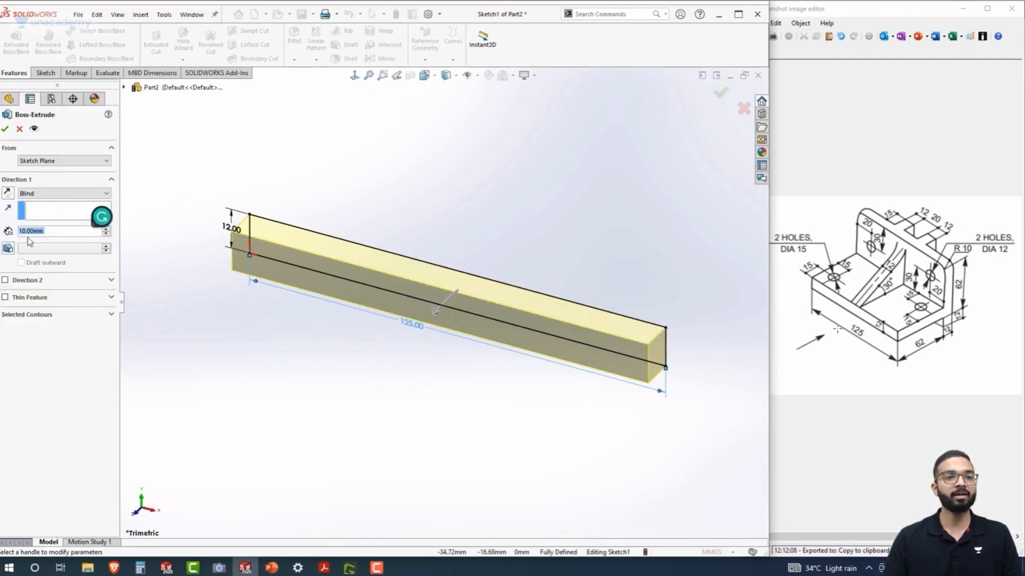
pyautogui.write('74')
pyautogui.press('Return')
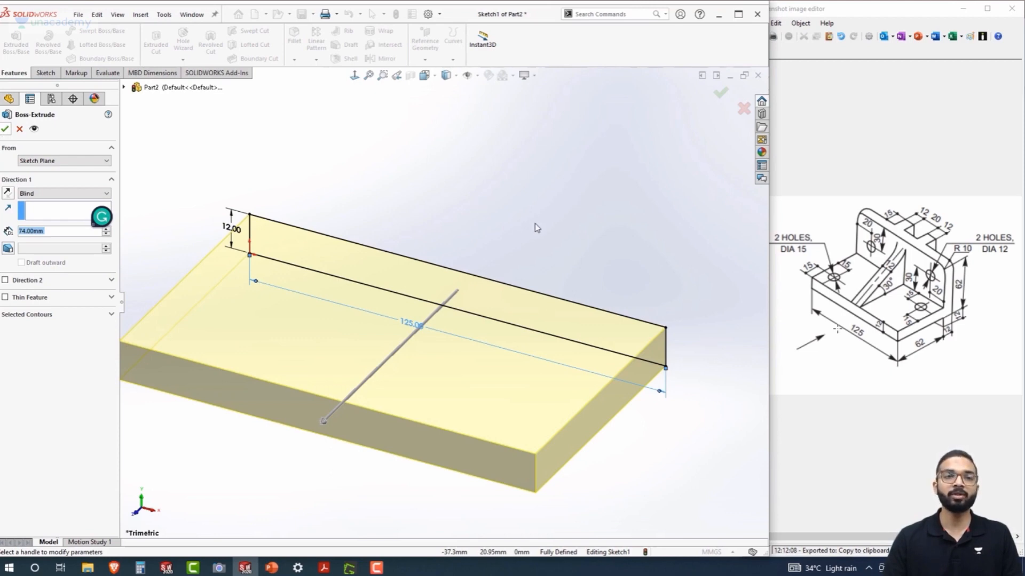
pyautogui.press('Return')
pyautogui.keyDown('ctrl'); pyautogui.moveTo(486, 246); pyautogui.dragTo(492, 241, button='middle'); pyautogui.keyUp('ctrl')
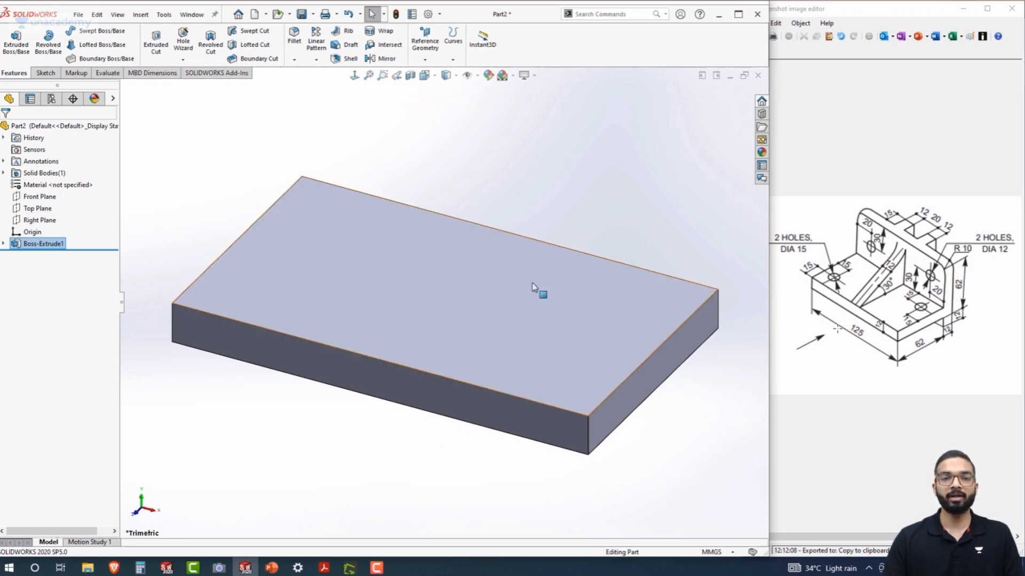
# - Start a sketch on the base plate's top face and draw a rectangle from the origin across its full length, about 16 mm deep
pyautogui.click(513, 293)
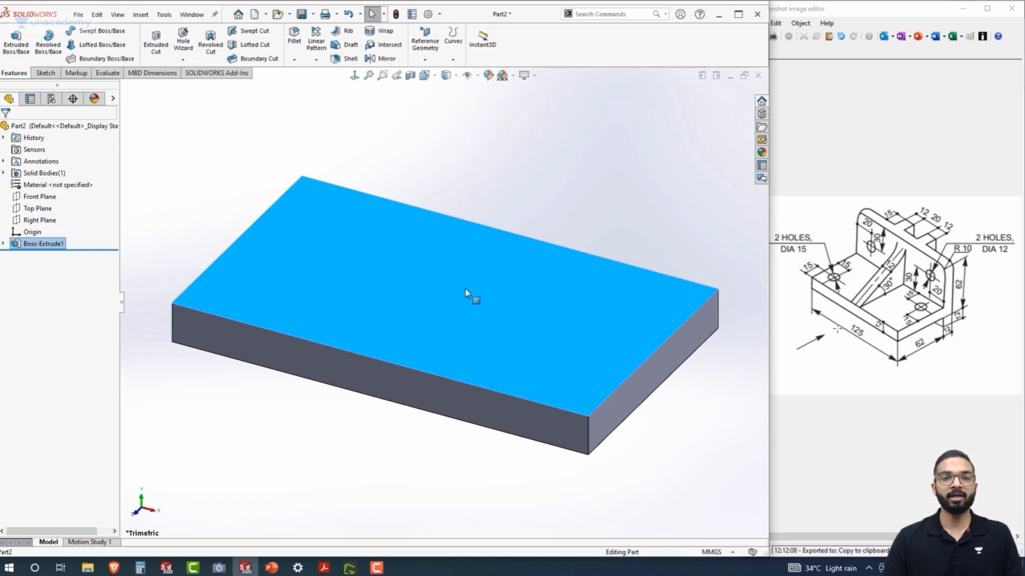
pyautogui.rightClick(467, 292)
pyautogui.click(491, 274)
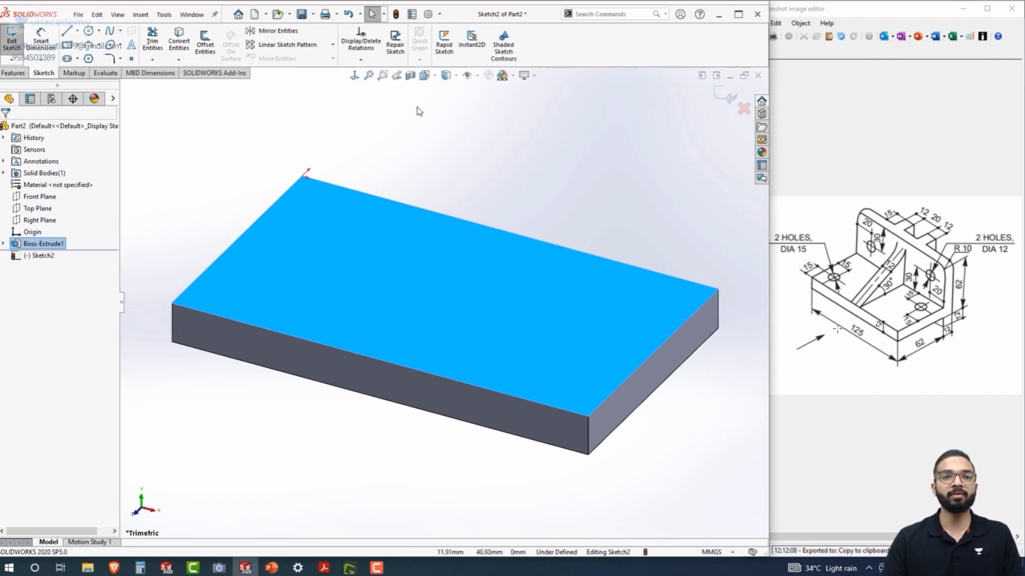
pyautogui.click(353, 76)
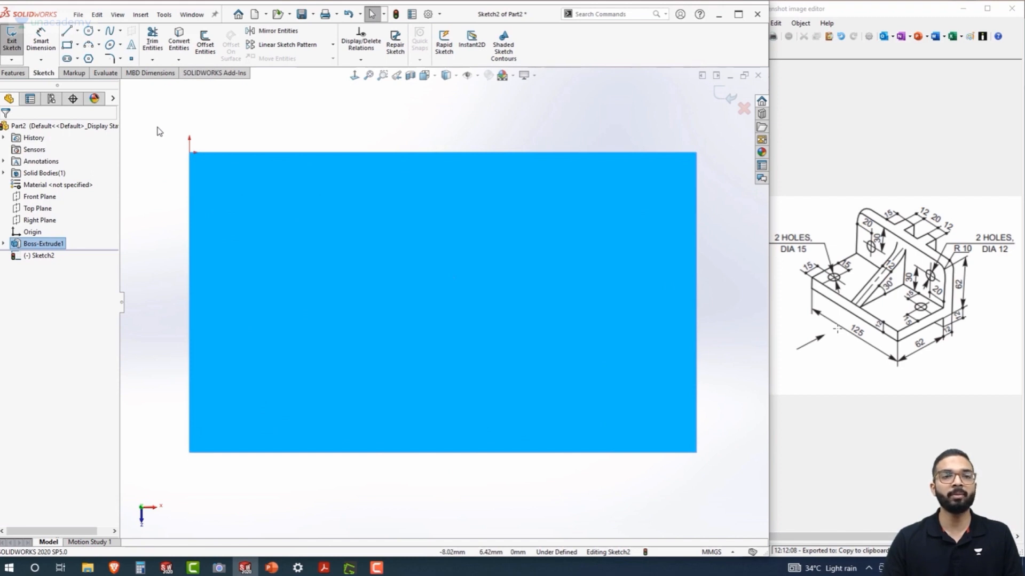
pyautogui.click(67, 44)
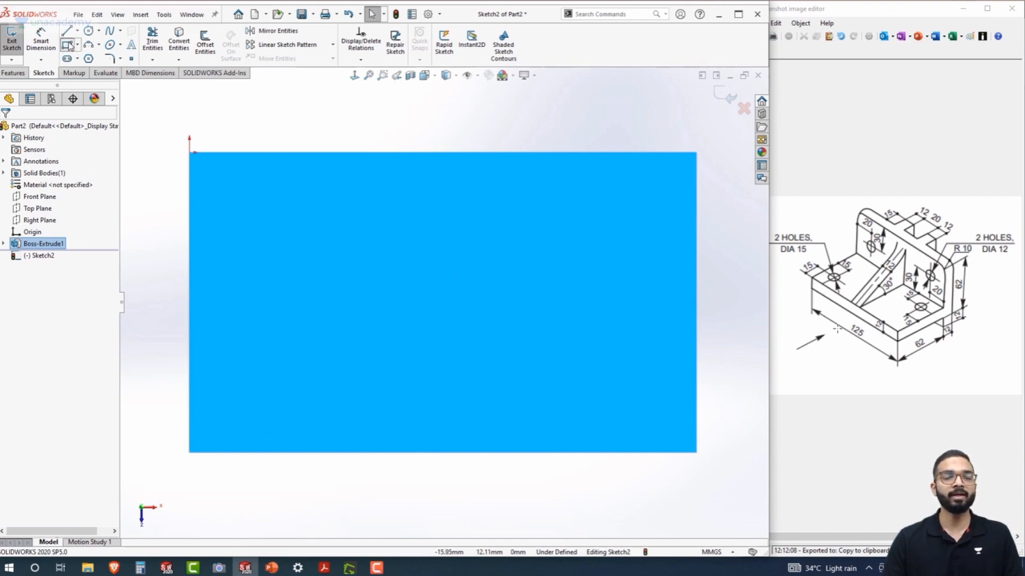
pyautogui.click(190, 153)
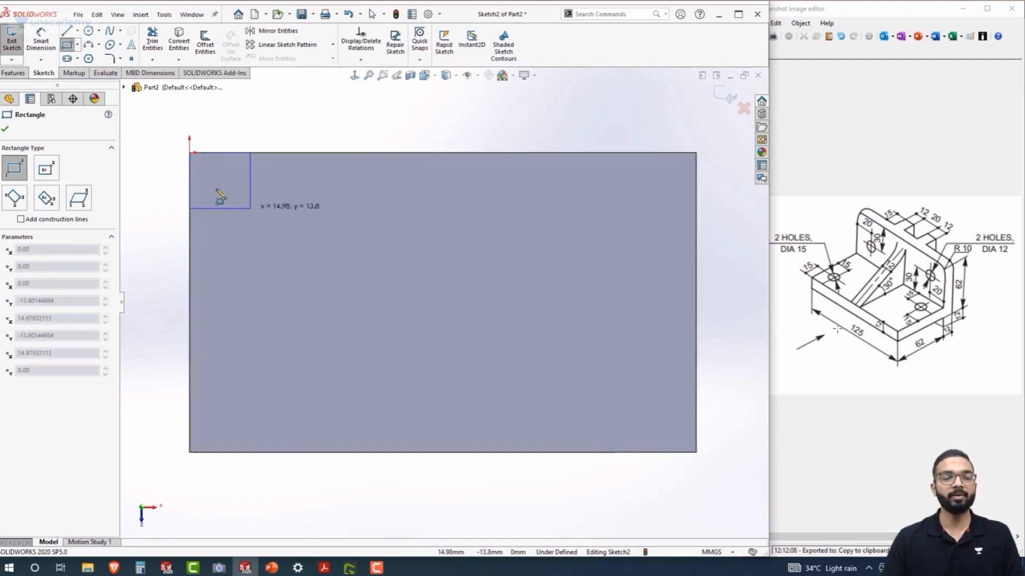
pyautogui.click(696, 217)
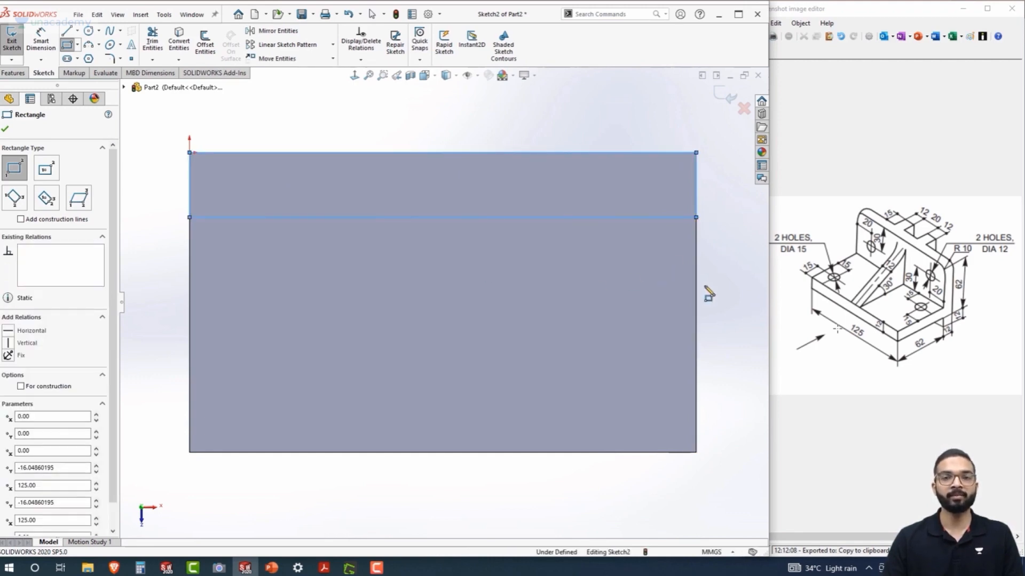
pyautogui.press('Escape')
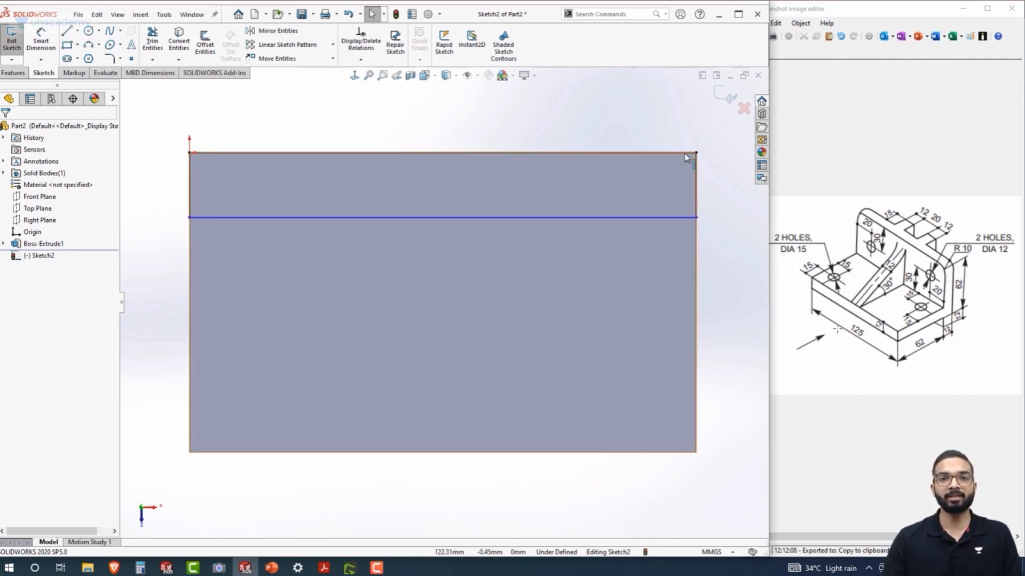
# - Dimension the short side of the back-edge rectangle to 12 mm
pyautogui.moveTo(735, 289); pyautogui.dragTo(737, 219, button='right')
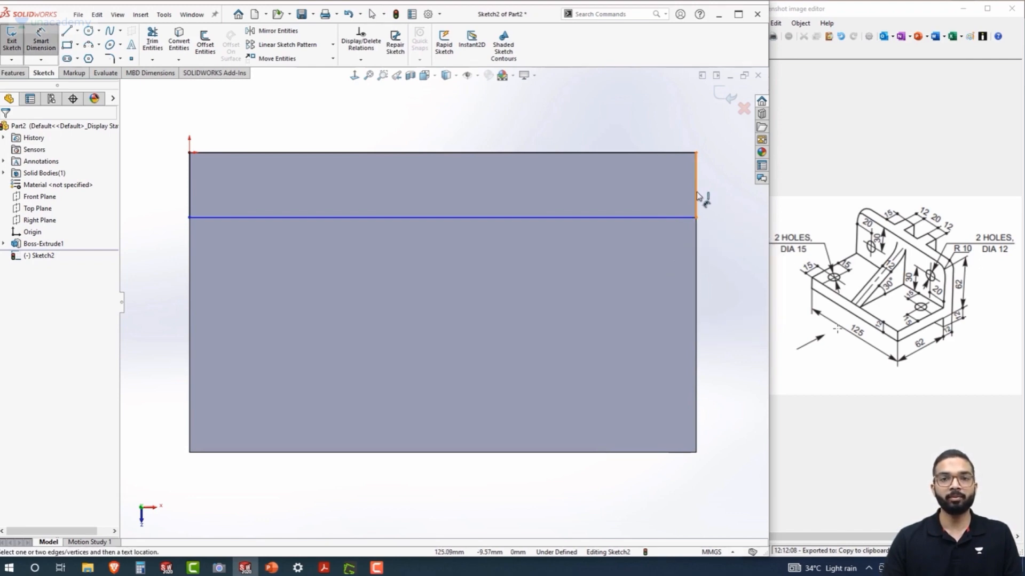
pyautogui.click(697, 197)
pyautogui.click(729, 190)
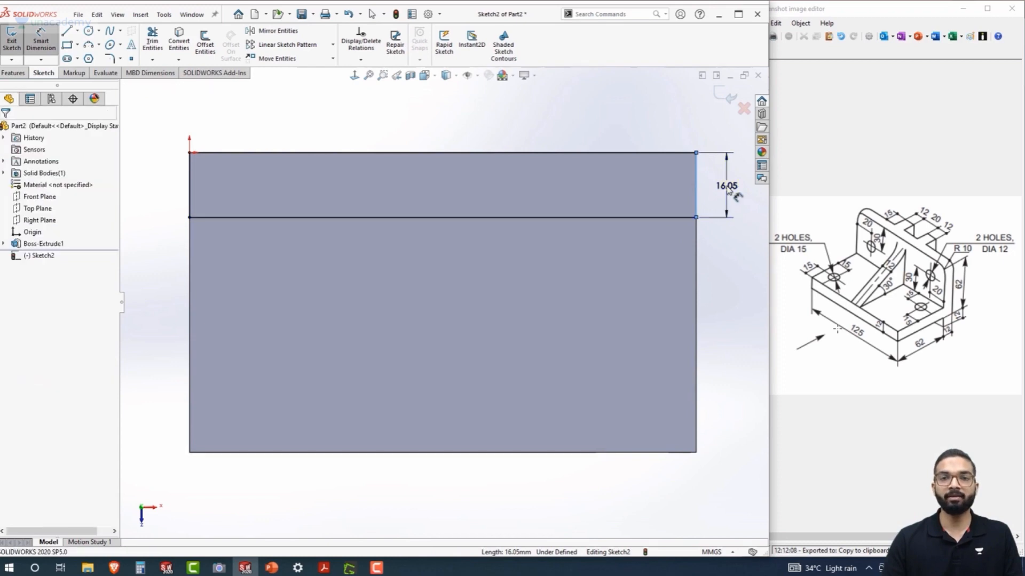
pyautogui.write('12')
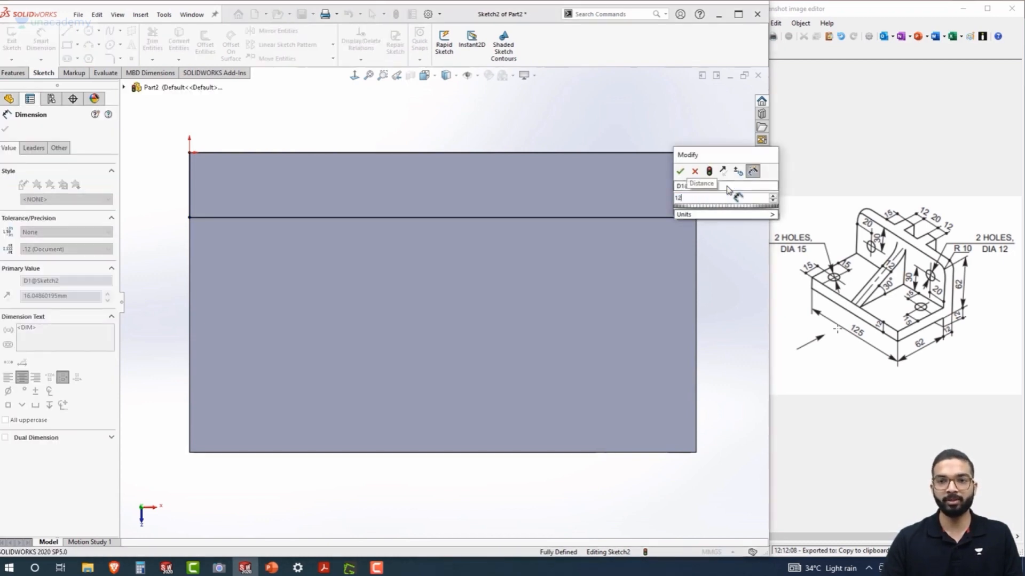
pyautogui.press('Return')
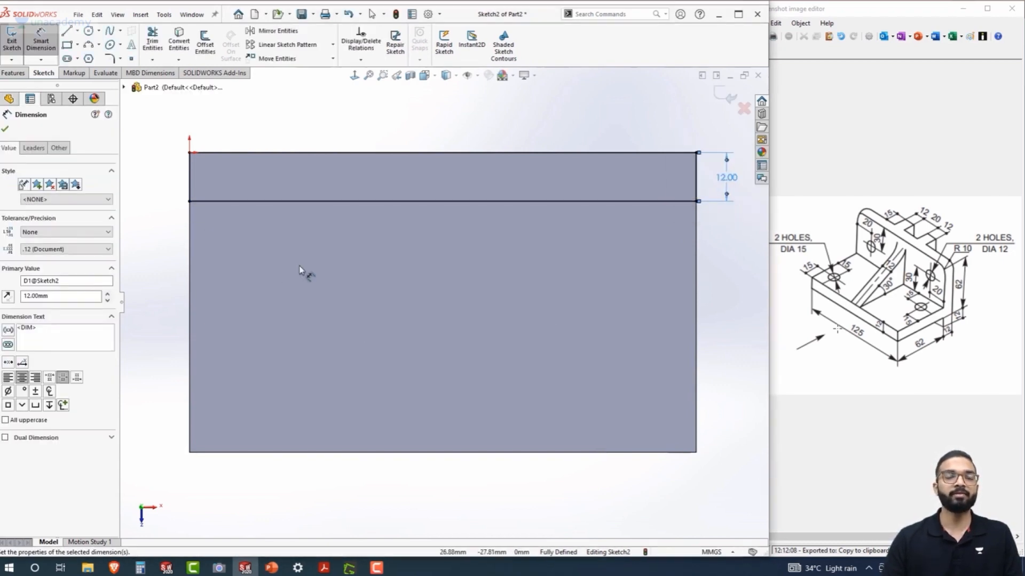
# - Start a Boss-Extrude of the back strip and make it begin from the base plate's underside, using the Surface/Face/Plane start condition
pyautogui.click(12, 73)
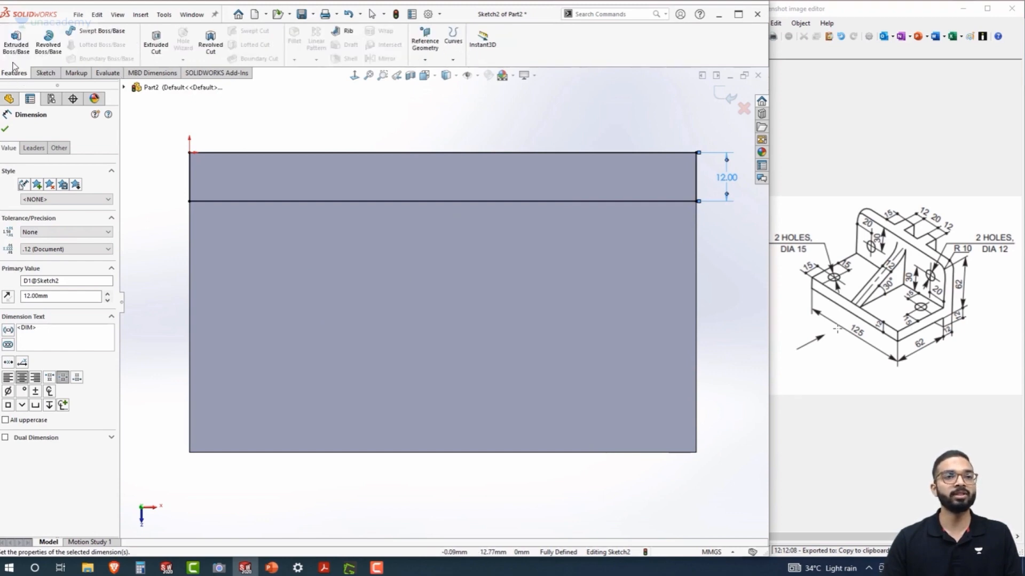
pyautogui.click(16, 43)
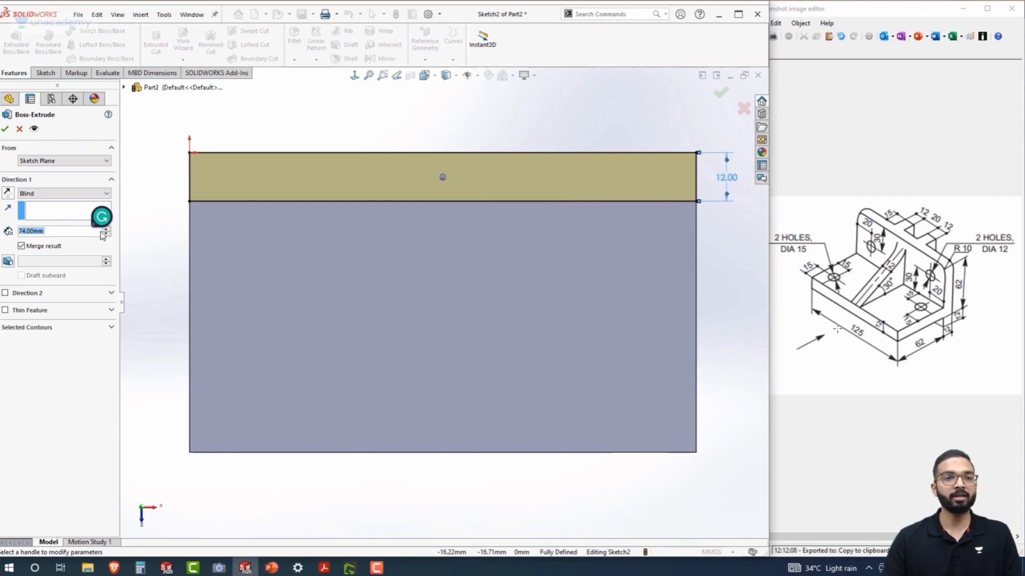
pyautogui.moveTo(409, 473); pyautogui.dragTo(424, 331, button='middle')
pyautogui.scroll(-3, 453, 287)
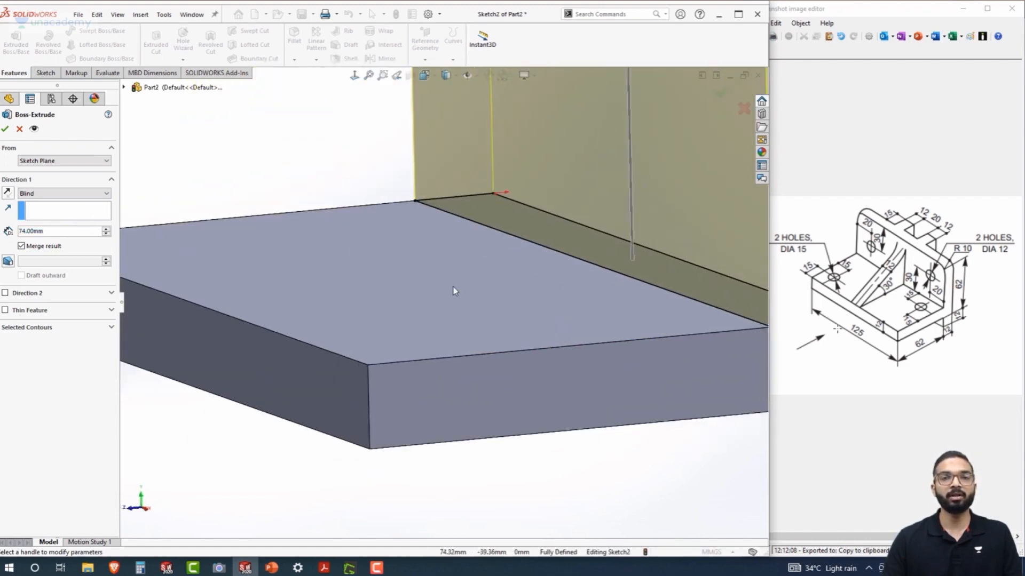
pyautogui.scroll(6, 374, 351)
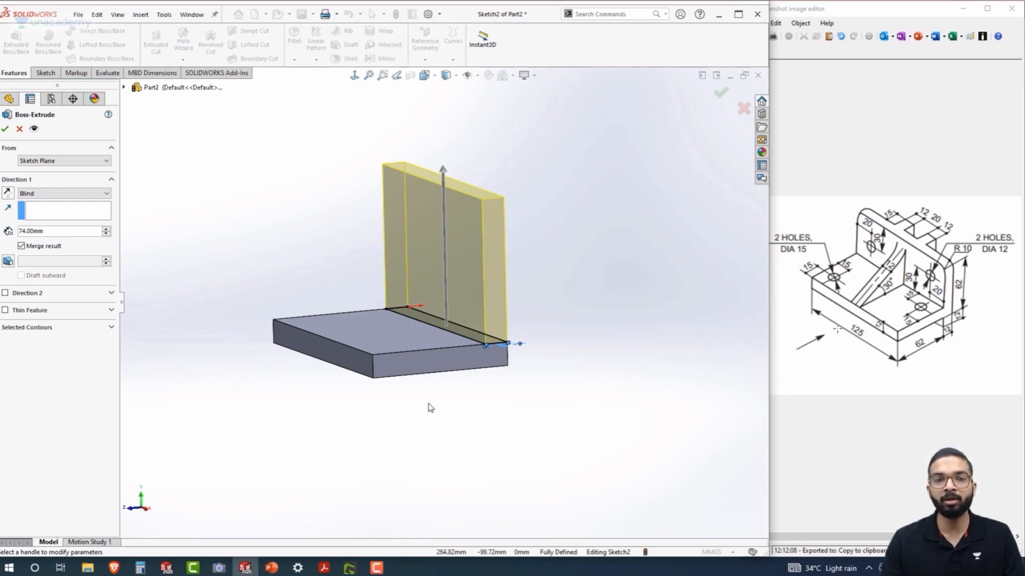
pyautogui.moveTo(425, 394); pyautogui.dragTo(255, 324, button='middle')
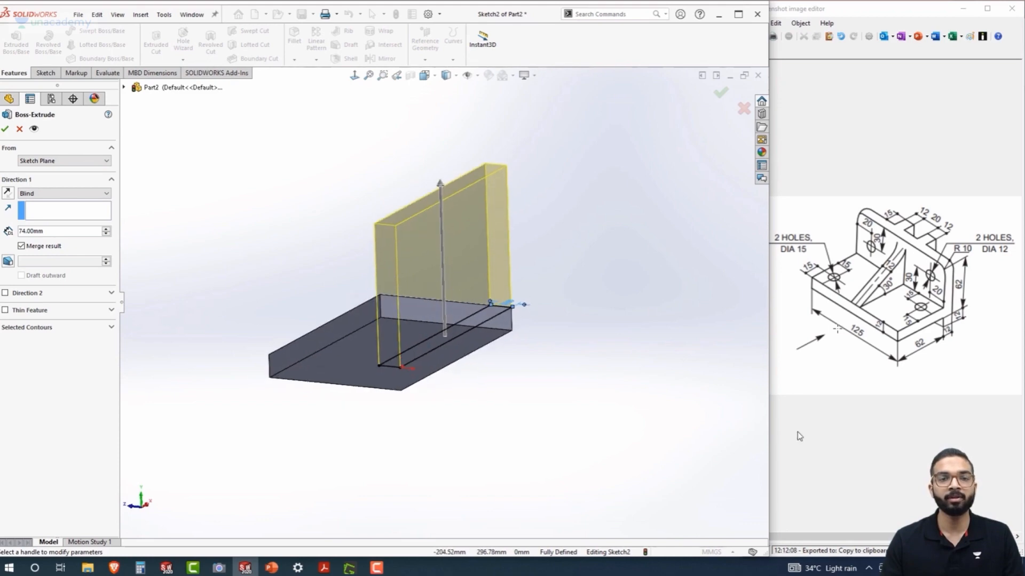
pyautogui.moveTo(195, 245); pyautogui.dragTo(190, 296, button='middle')
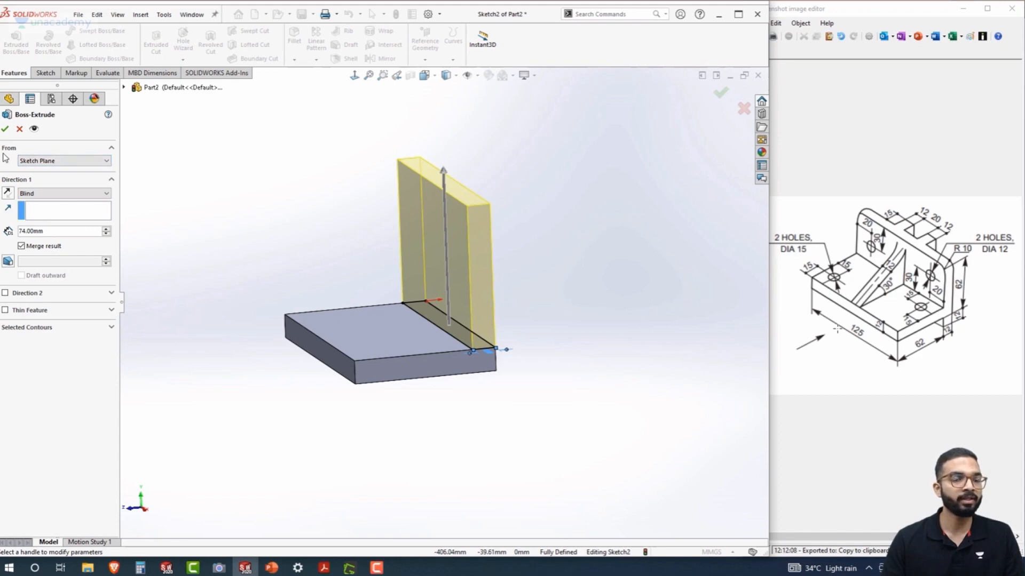
pyautogui.click(91, 161)
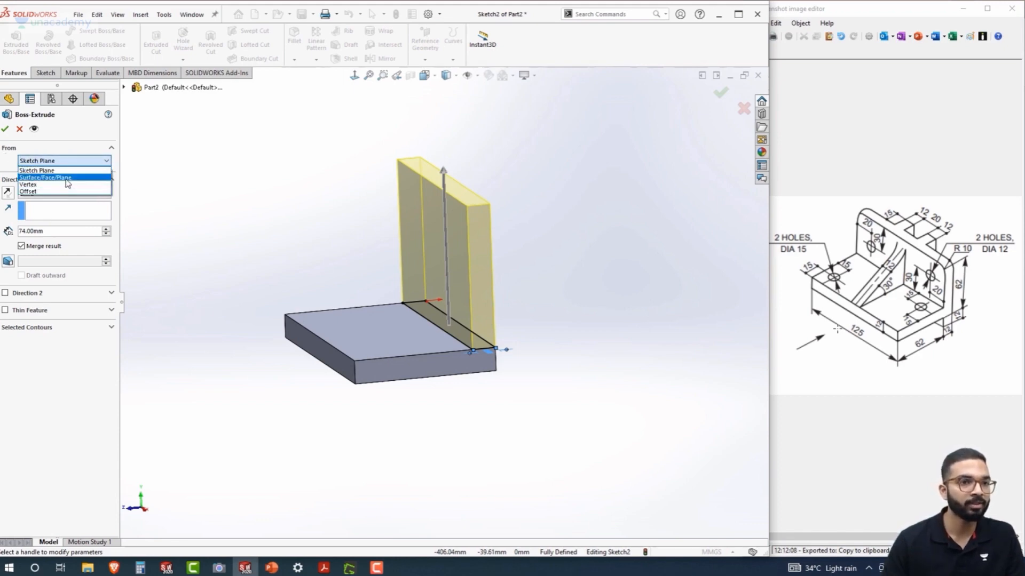
pyautogui.click(63, 177)
pyautogui.moveTo(333, 359); pyautogui.dragTo(362, 322, button='middle')
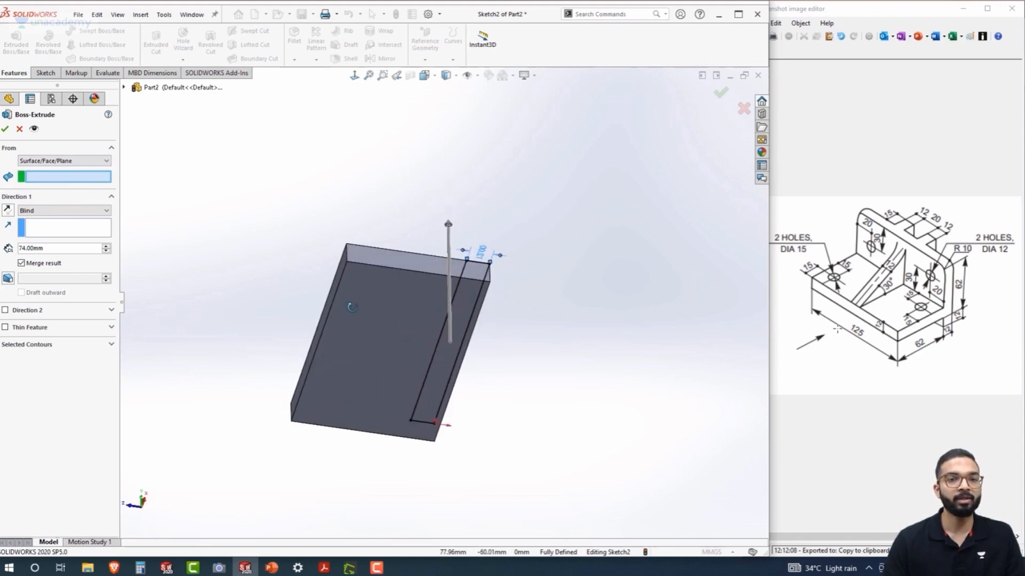
pyautogui.click(362, 324)
pyautogui.moveTo(249, 248); pyautogui.dragTo(249, 282, button='middle')
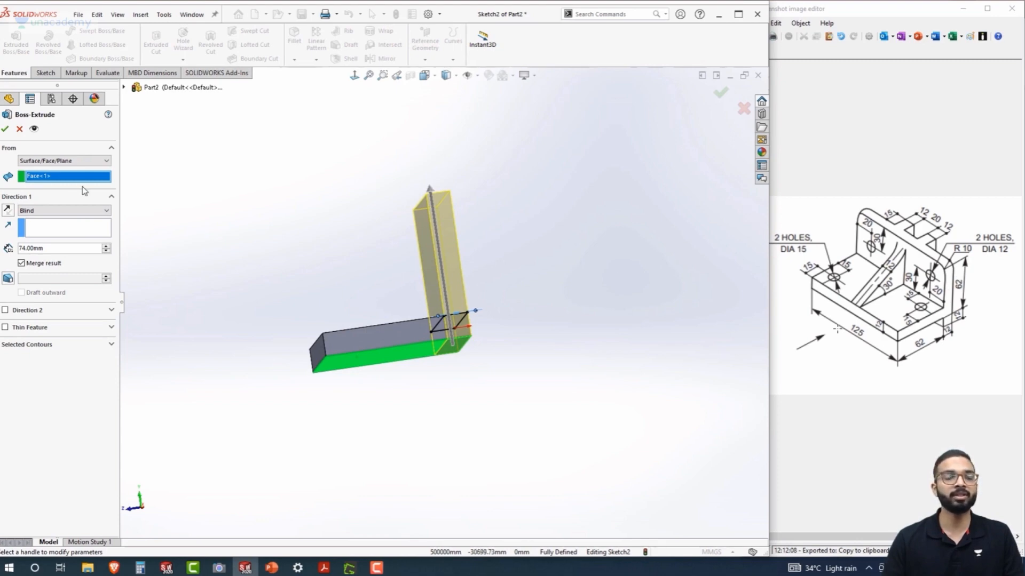
# - Set the upright wall's blind extrusion depth to 62 mm and accept the feature
pyautogui.doubleClick(60, 250)
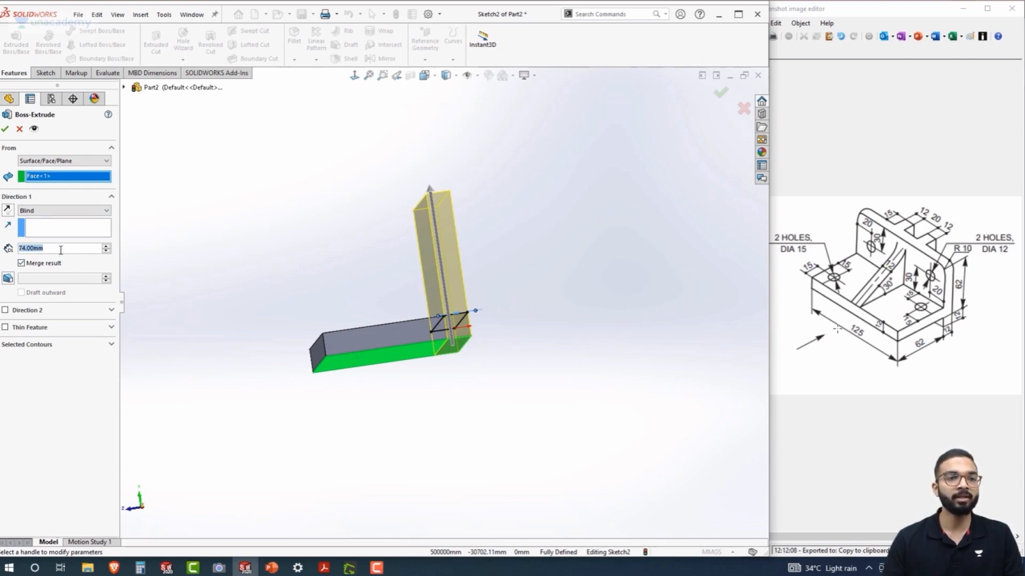
pyautogui.write('62')
pyautogui.press('Return')
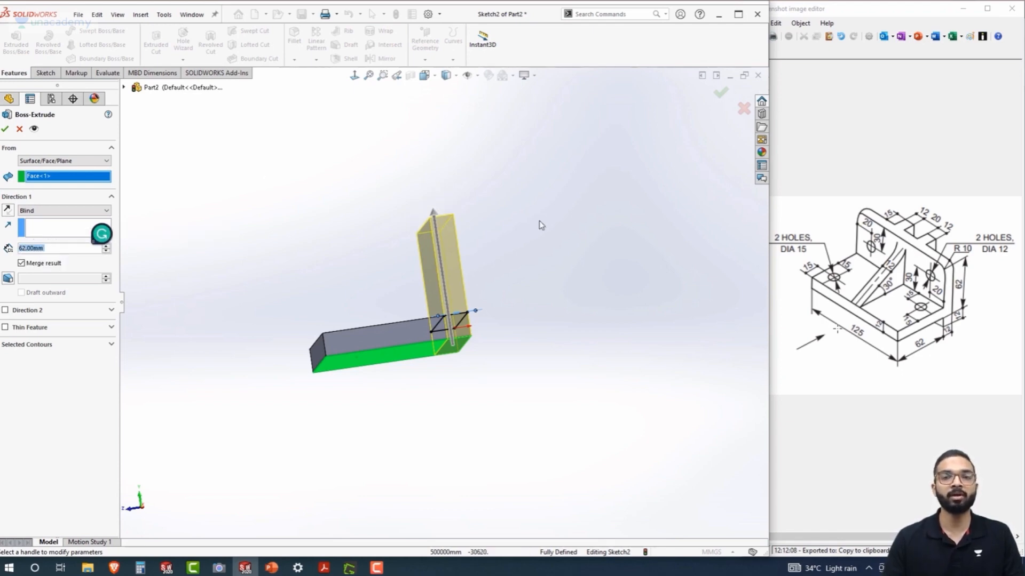
pyautogui.click(5, 130)
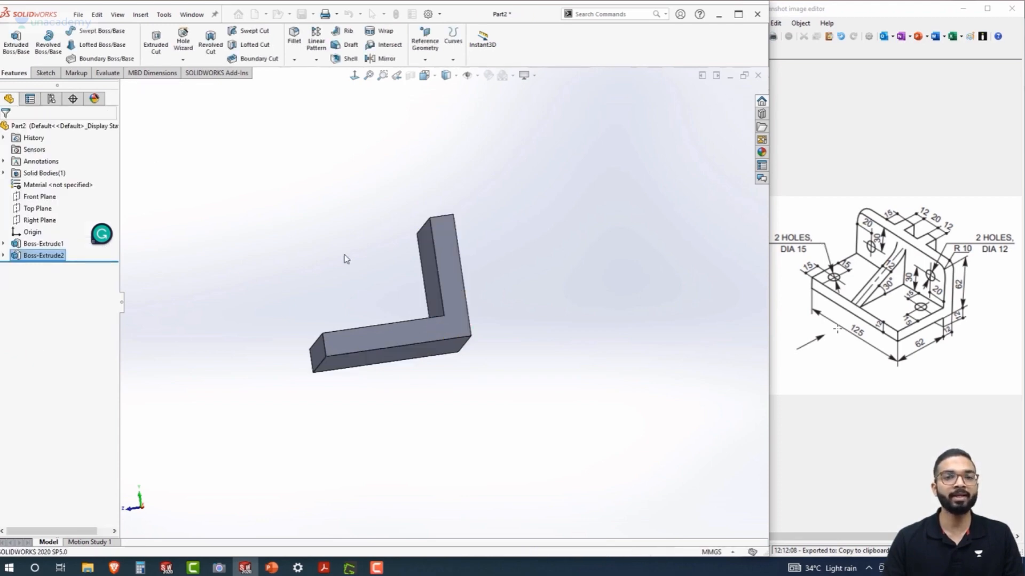
# - Fillet the two upper corner edges of the upright wall with a symmetric 10 mm radius, using full preview
pyautogui.moveTo(333, 257); pyautogui.dragTo(366, 309, button='middle')
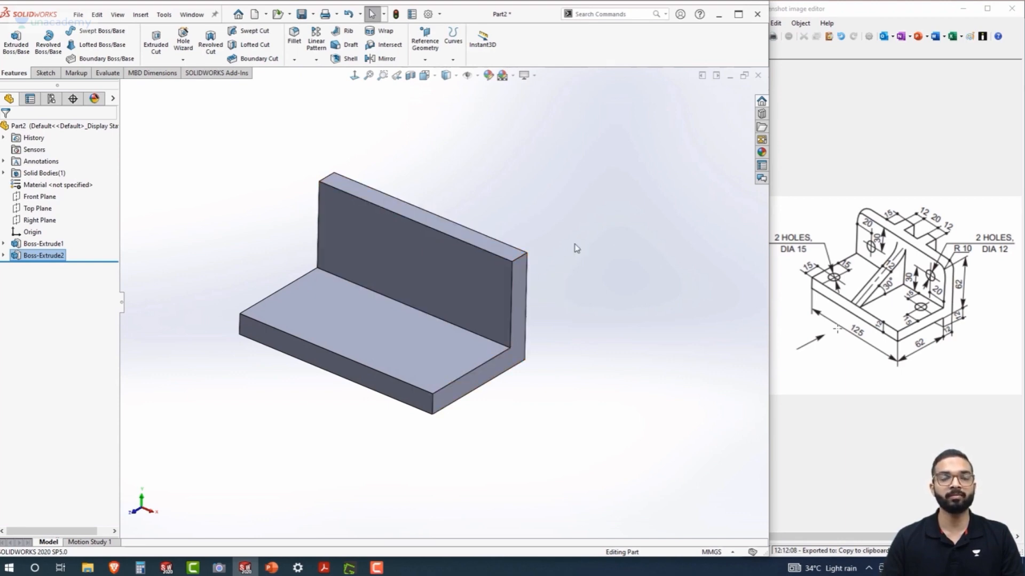
pyautogui.click(294, 36)
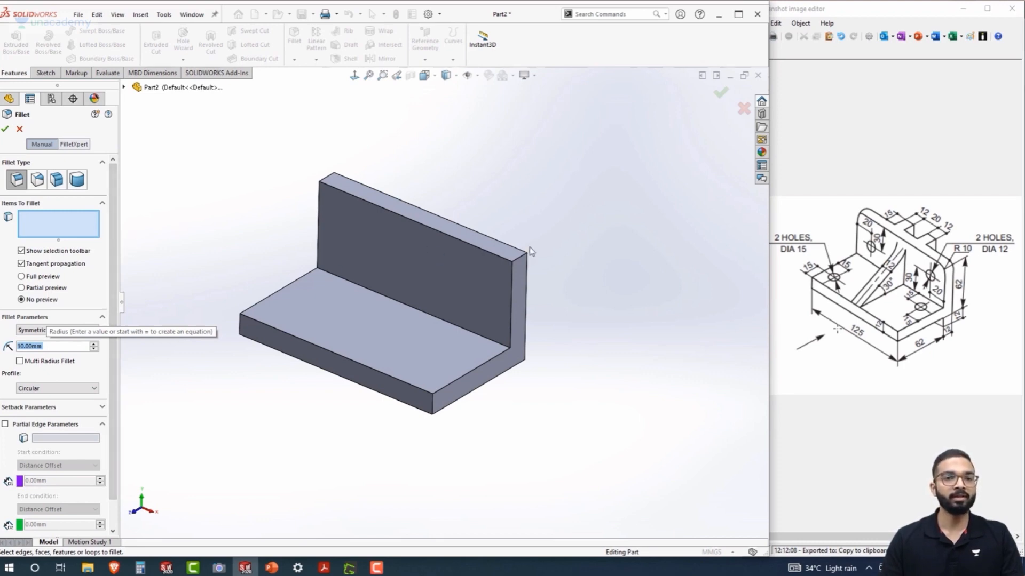
pyautogui.click(518, 261)
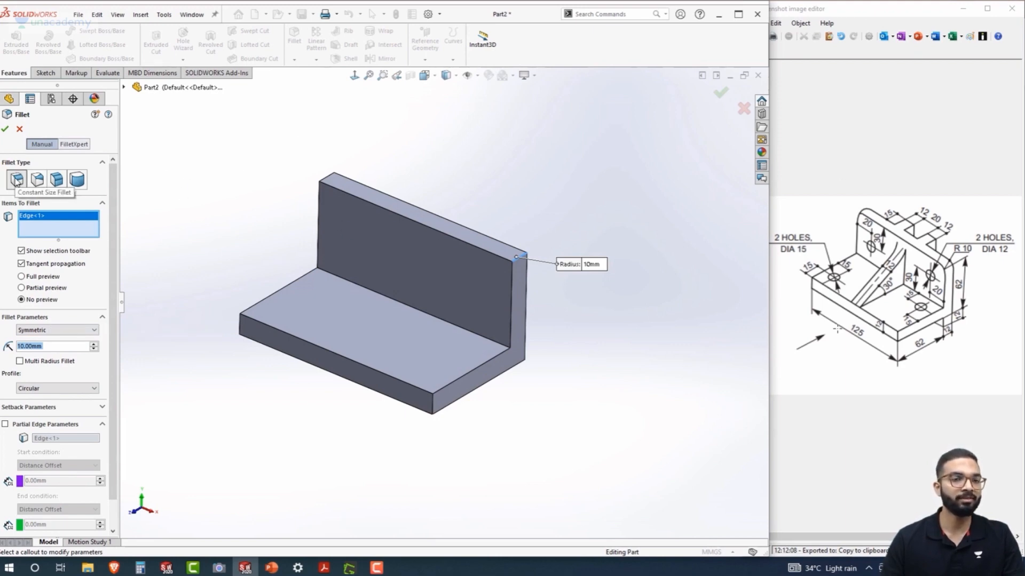
pyautogui.click(329, 179)
pyautogui.moveTo(208, 254); pyautogui.dragTo(227, 216, button='middle')
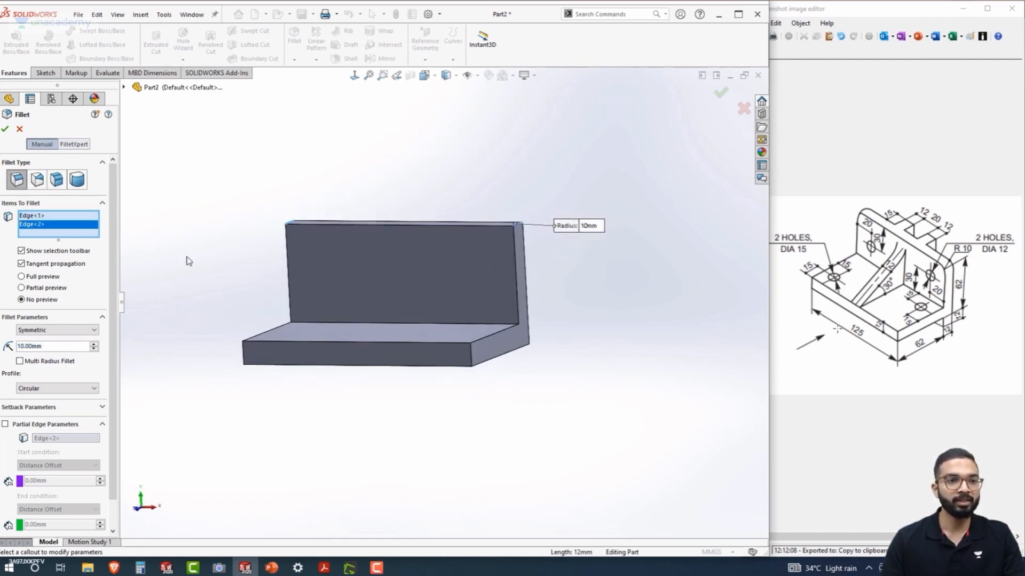
pyautogui.click(22, 276)
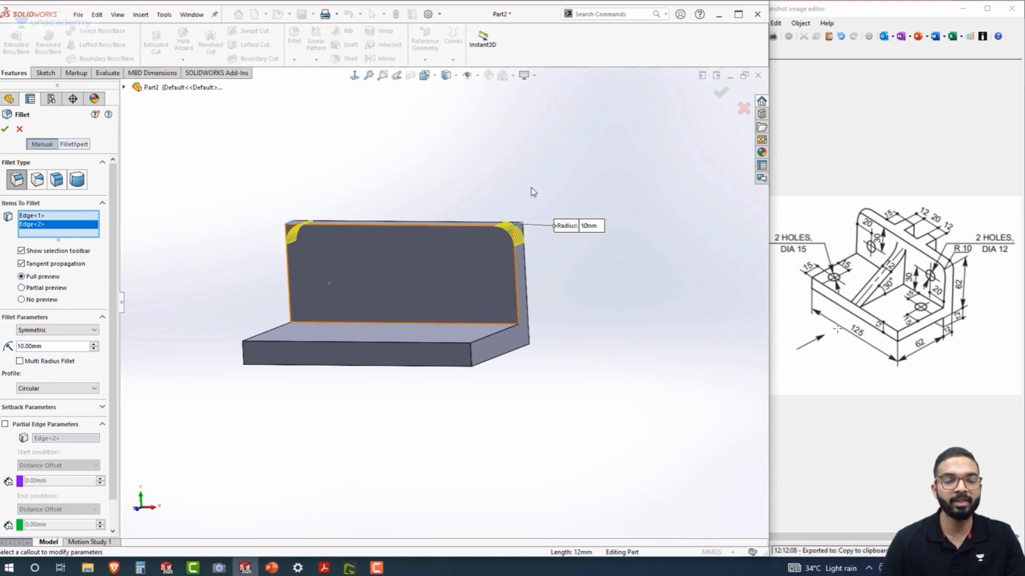
pyautogui.moveTo(530, 187); pyautogui.dragTo(503, 206, button='middle')
pyautogui.hotkey('ctrl', '6')
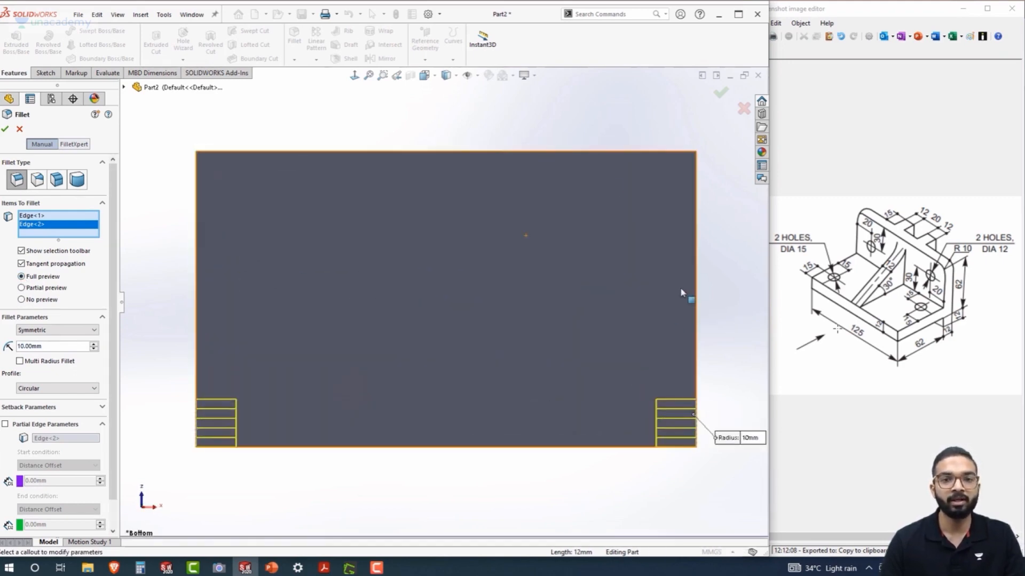
pyautogui.moveTo(580, 167); pyautogui.dragTo(494, 312, button='middle')
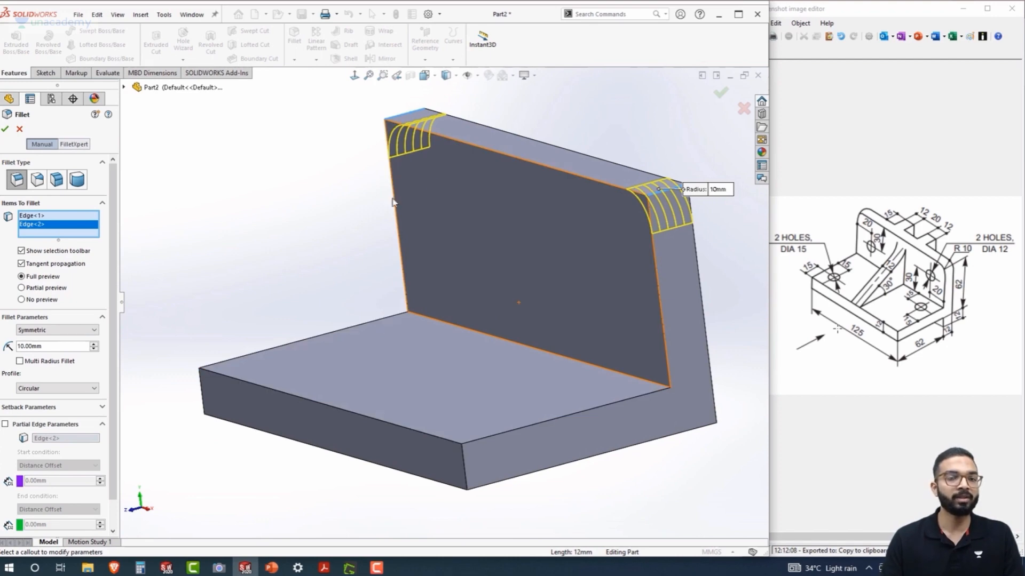
pyautogui.click(5, 130)
# - Roll the model back to just after the base plate extrusion and open the base plate's sketch for editing, viewed face-on
pyautogui.moveTo(289, 193); pyautogui.dragTo(280, 168, button='middle')
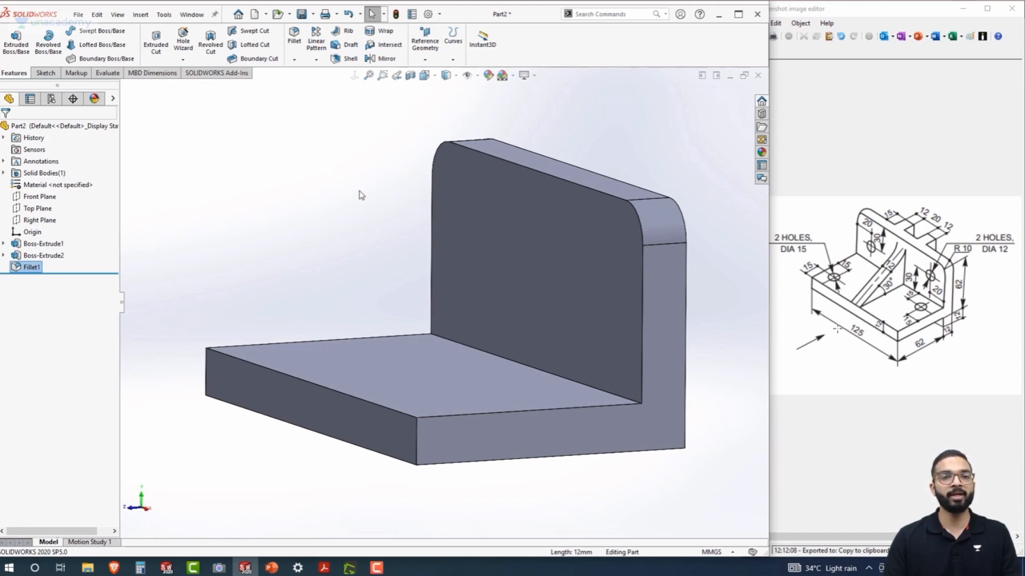
pyautogui.moveTo(290, 223)
pyautogui.mouseDown(button='middle')
pyautogui.moveTo(323, 235)
pyautogui.moveTo(282, 227)
pyautogui.moveTo(297, 230)
pyautogui.mouseUp(button='middle')
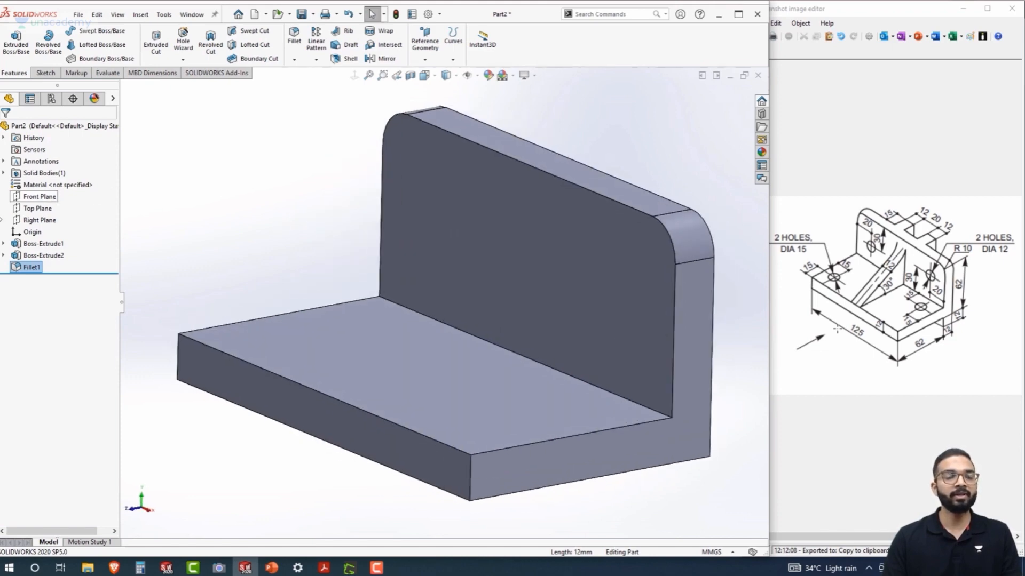
pyautogui.click(44, 224)
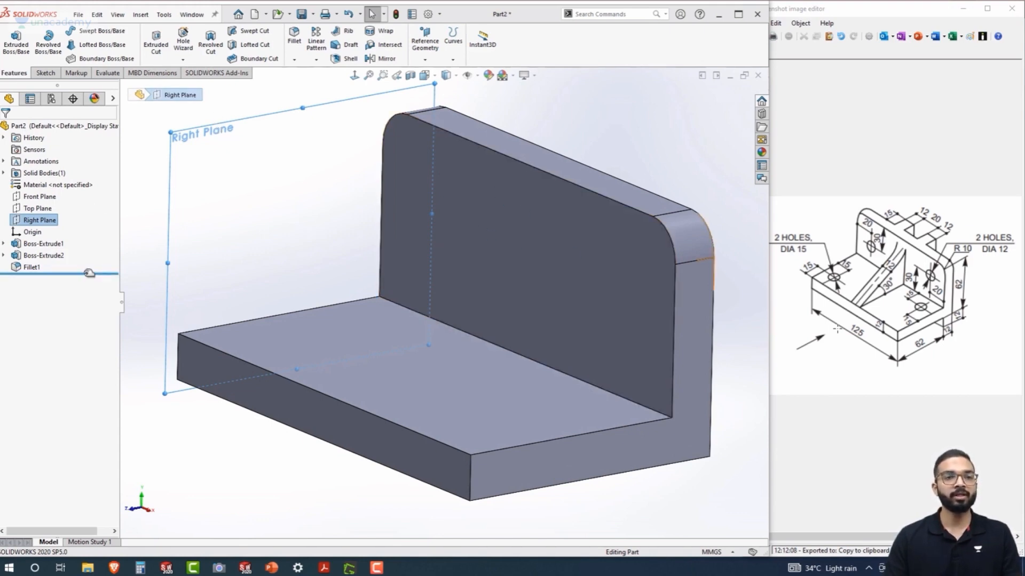
pyautogui.moveTo(95, 273); pyautogui.dragTo(95, 247)
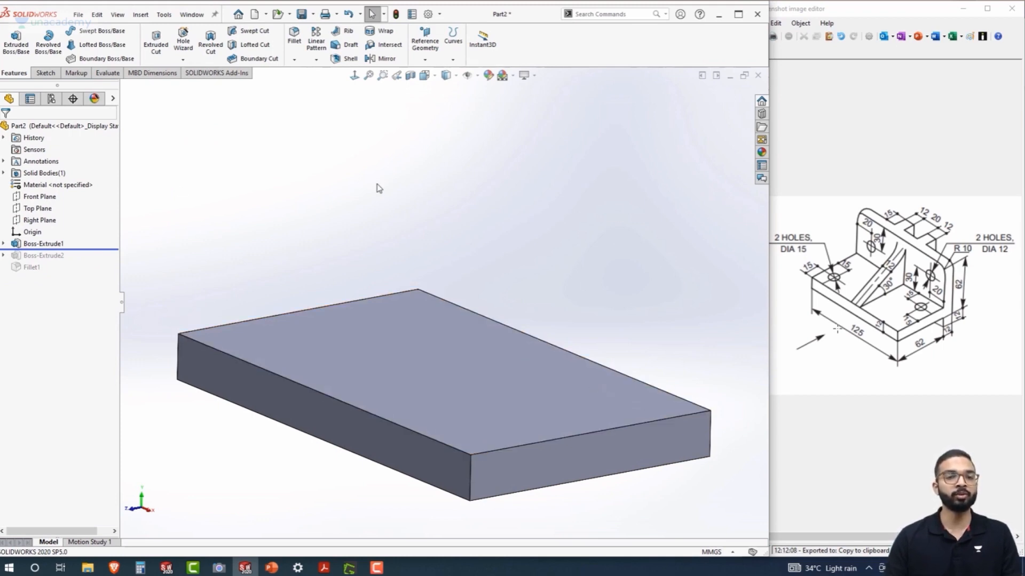
pyautogui.rightClick(23, 245)
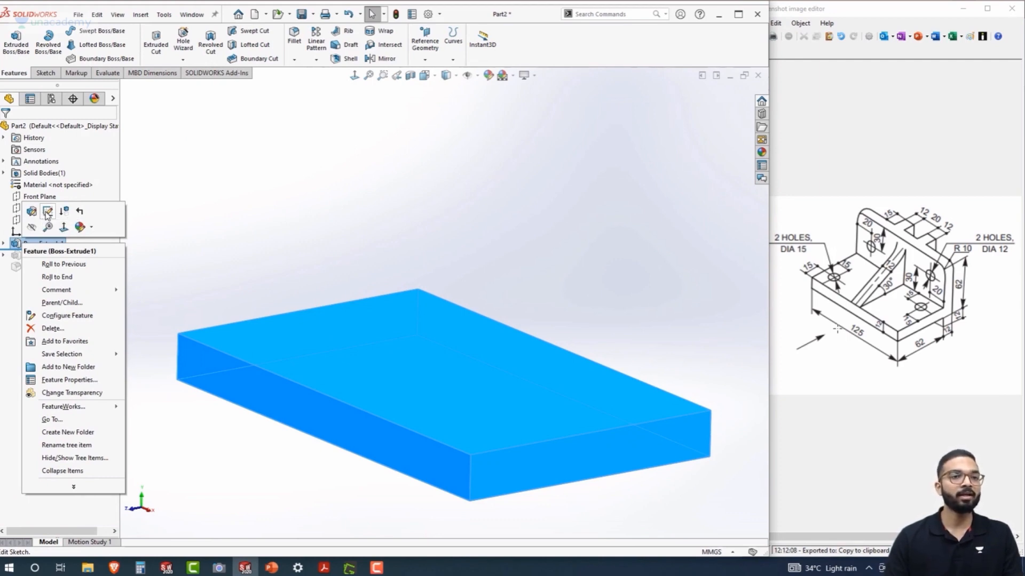
pyautogui.click(47, 213)
pyautogui.click(355, 77)
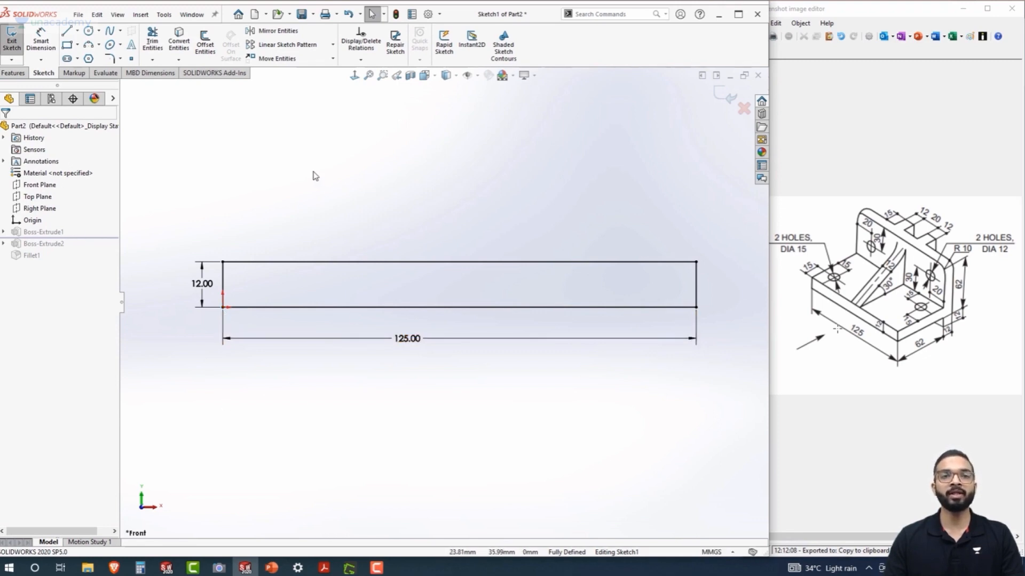
# - Delete the coincident relation tying the rectangle's corner to the origin and move the rectangle away from the origin
pyautogui.click(359, 43)
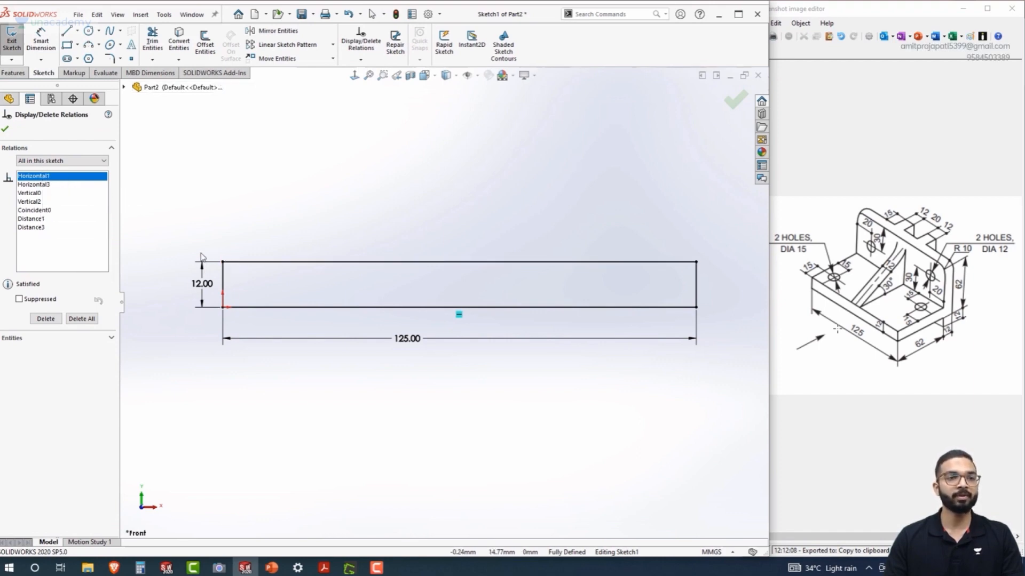
pyautogui.click(44, 212)
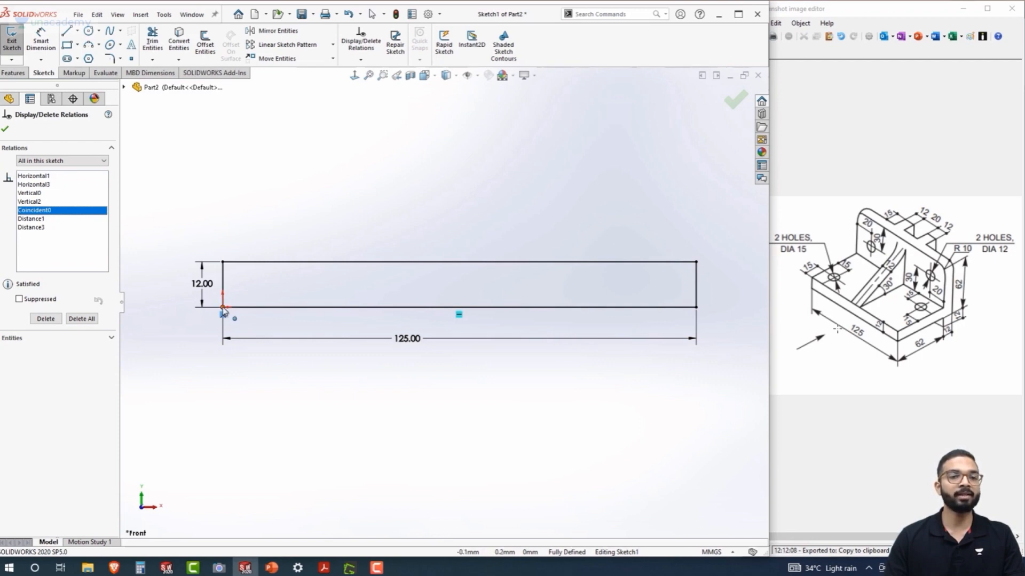
pyautogui.click(45, 319)
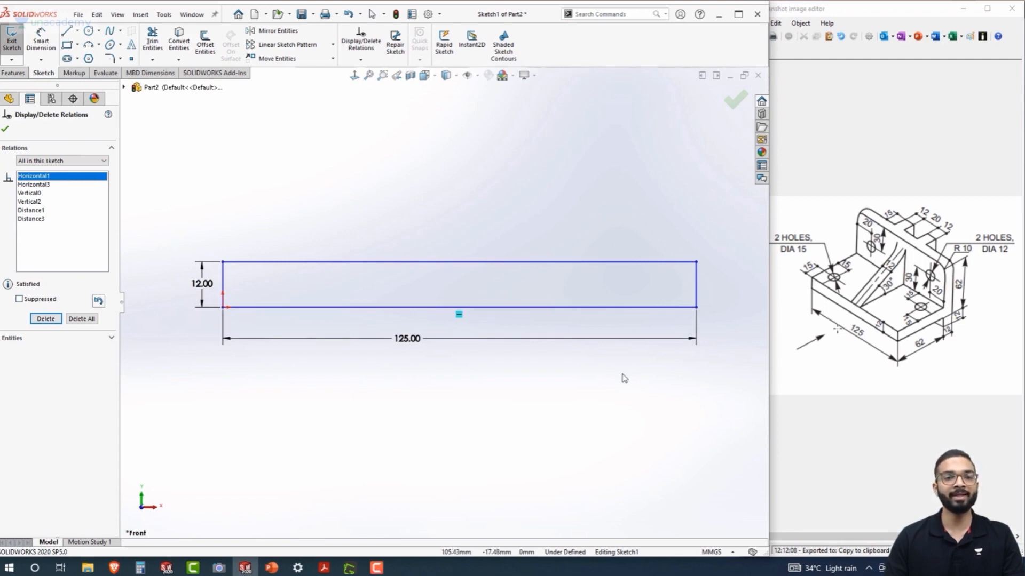
pyautogui.click(5, 129)
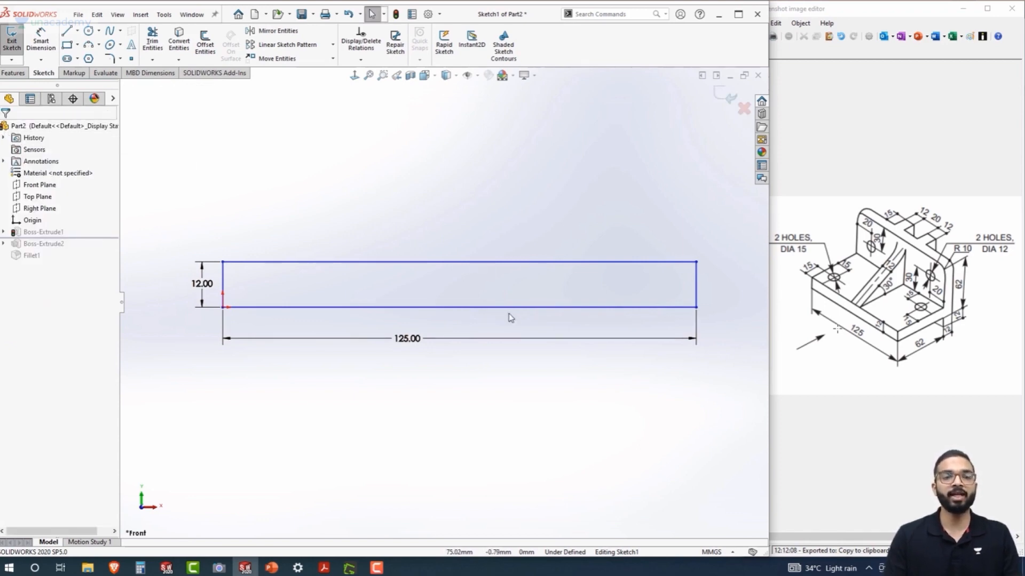
pyautogui.moveTo(511, 308); pyautogui.dragTo(495, 231)
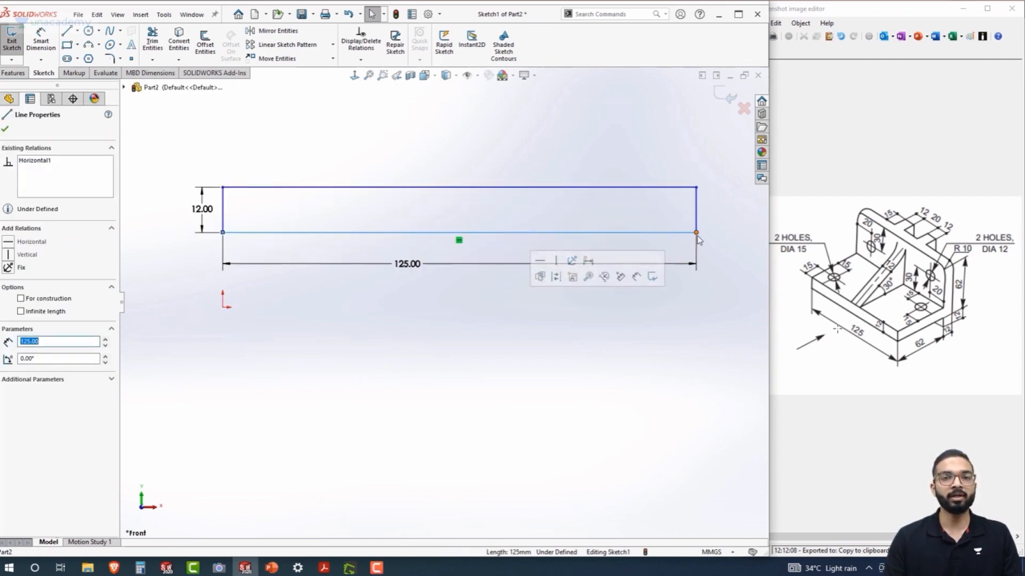
pyautogui.moveTo(696, 234); pyautogui.dragTo(676, 233)
pyautogui.moveTo(633, 238); pyautogui.dragTo(653, 242)
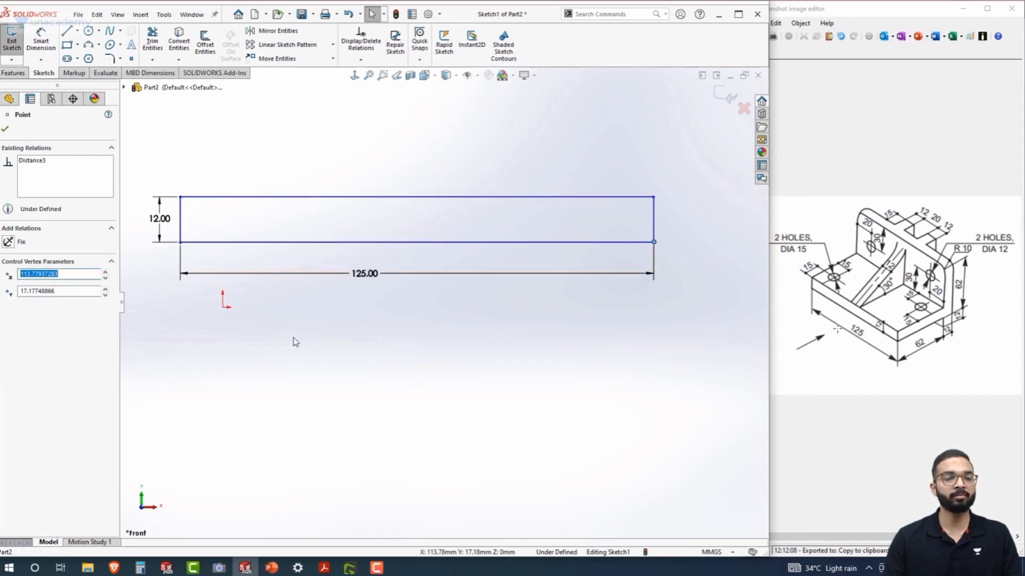
# - Make the midpoint of the rectangle's lower 125 mm line coincident with the origin and exit the sketch
pyautogui.click(437, 243)
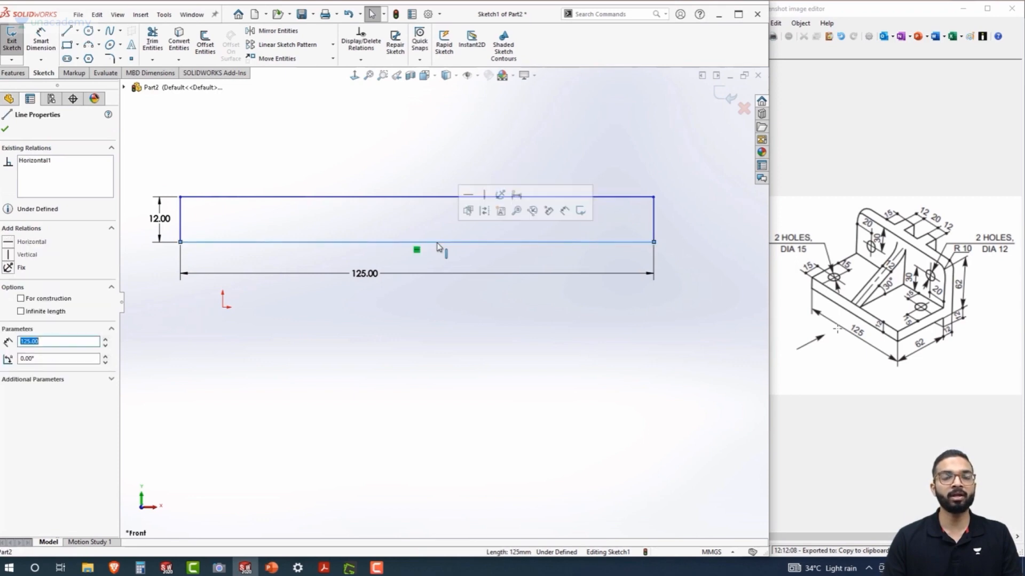
pyautogui.rightClick(439, 245)
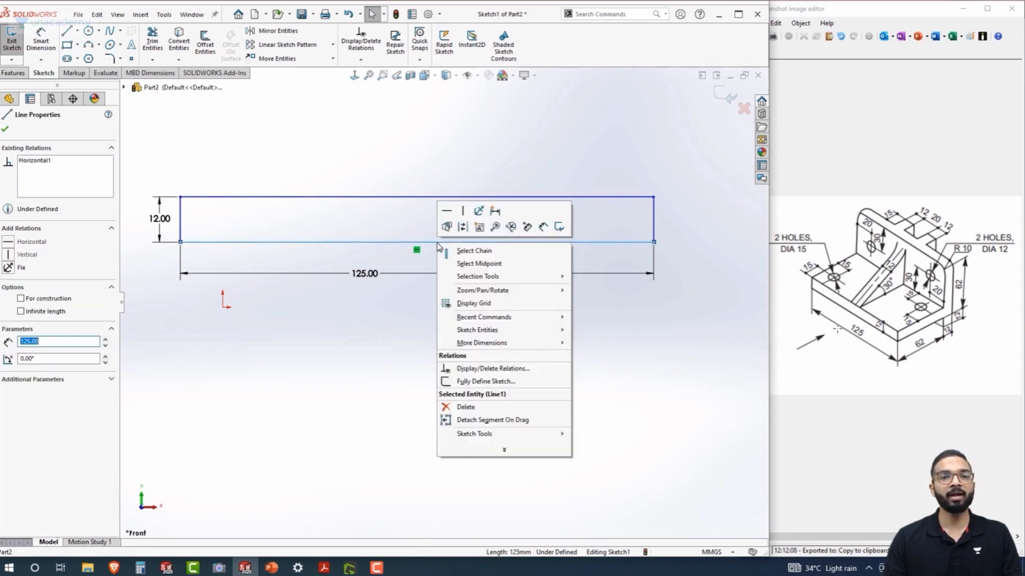
pyautogui.click(462, 267)
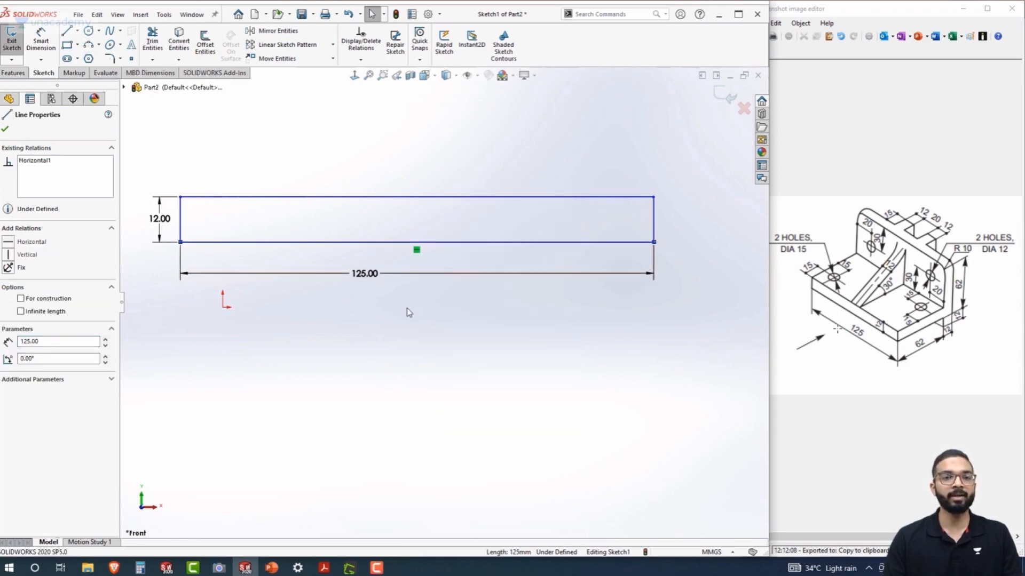
pyautogui.keyDown('ctrl'); pyautogui.click(223, 308); pyautogui.keyUp('ctrl')
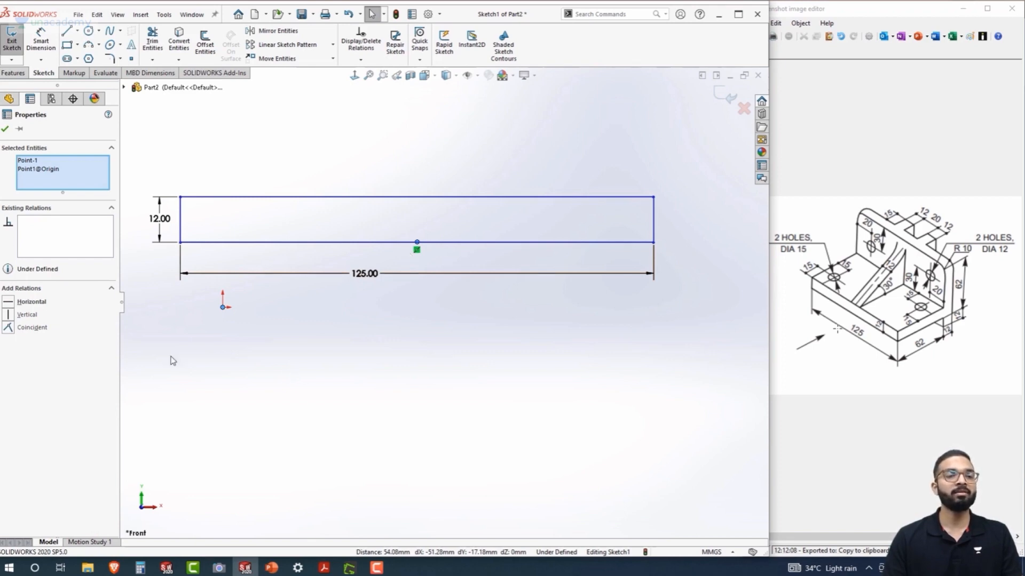
pyautogui.click(8, 329)
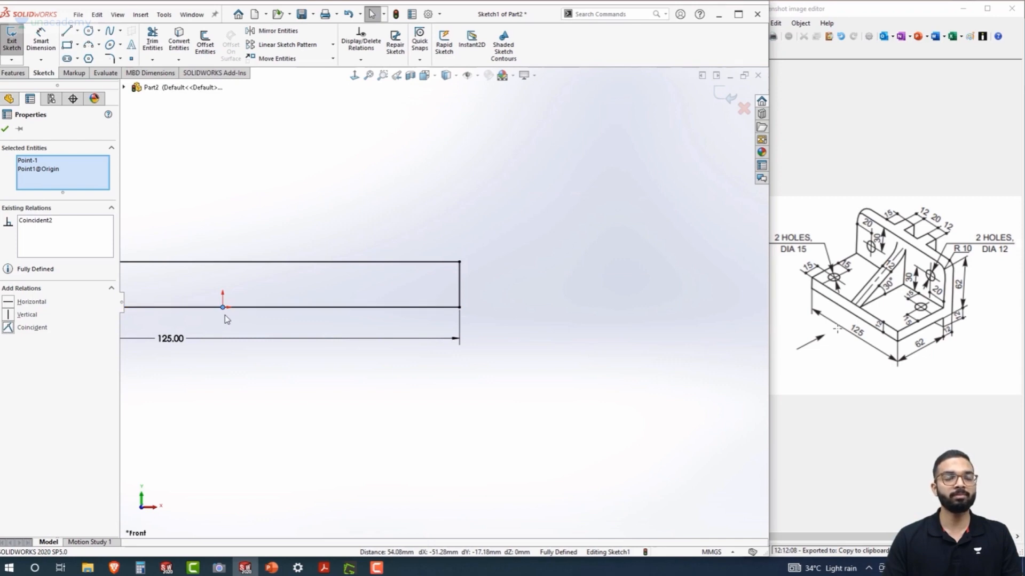
pyautogui.keyDown('ctrl'); pyautogui.moveTo(288, 381); pyautogui.dragTo(466, 379, button='middle'); pyautogui.keyUp('ctrl')
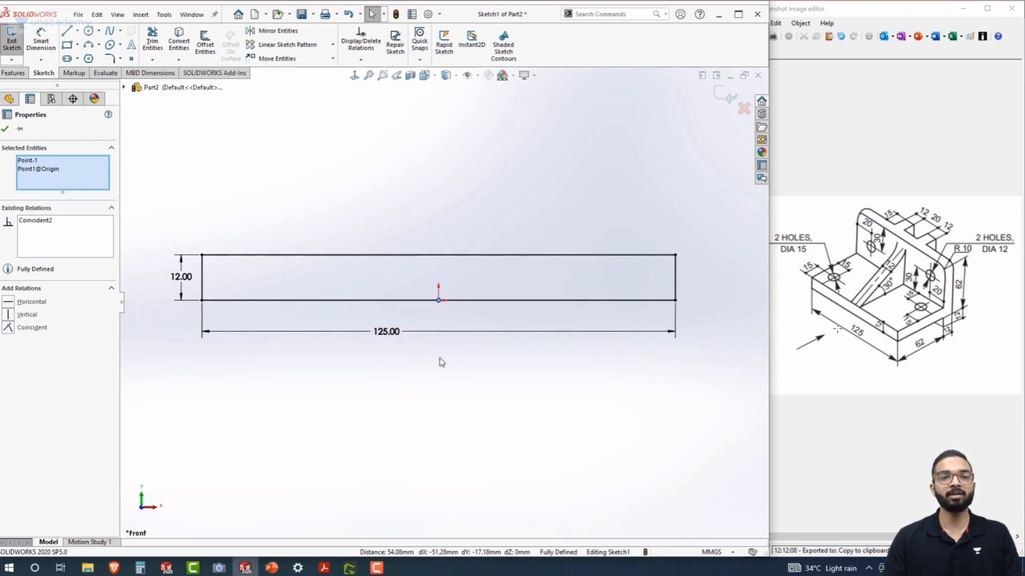
pyautogui.click(5, 129)
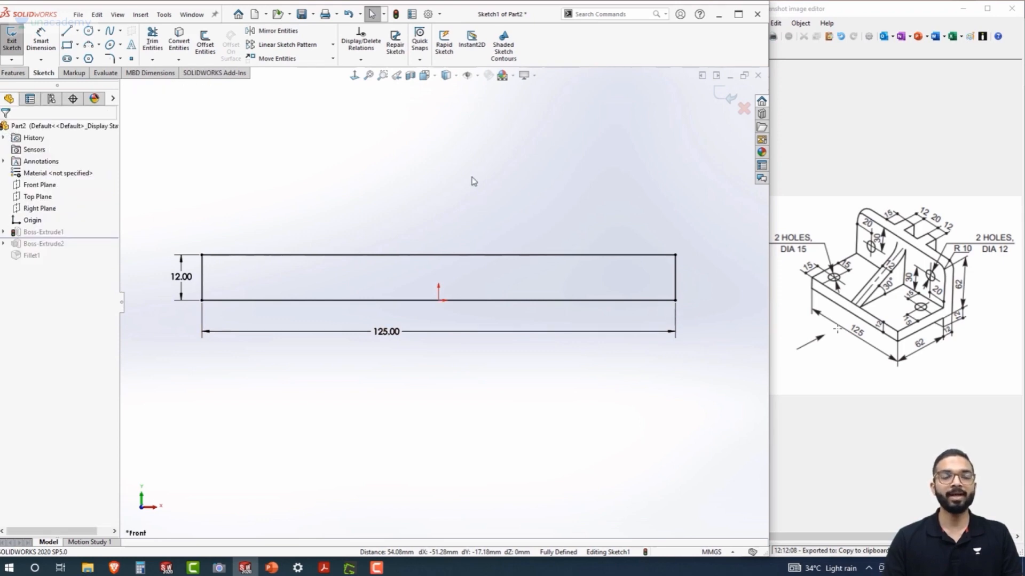
pyautogui.click(726, 94)
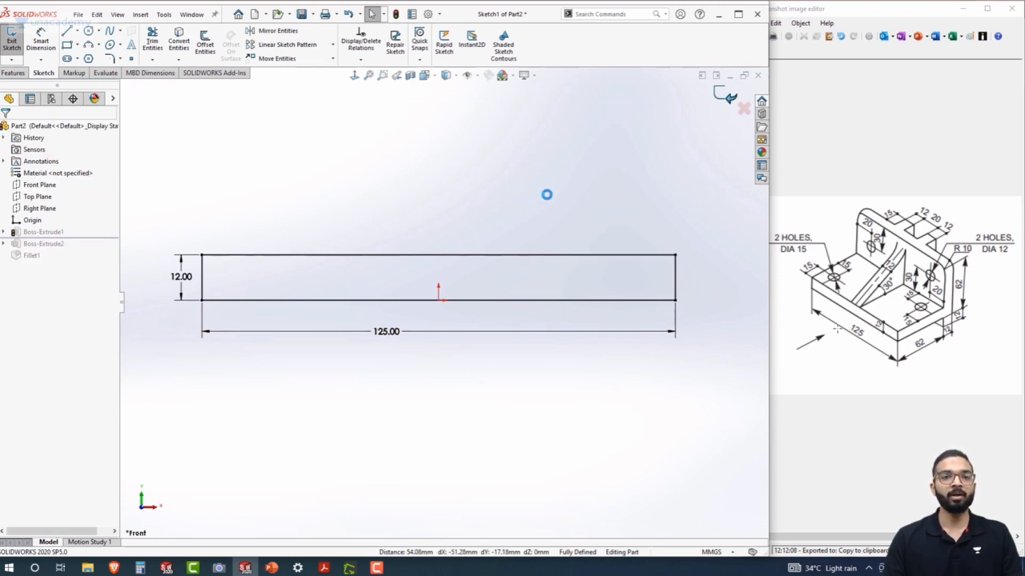
# - Check where the Right Plane cuts through the base plate in an isometric view
pyautogui.hotkey('ctrl', '7')
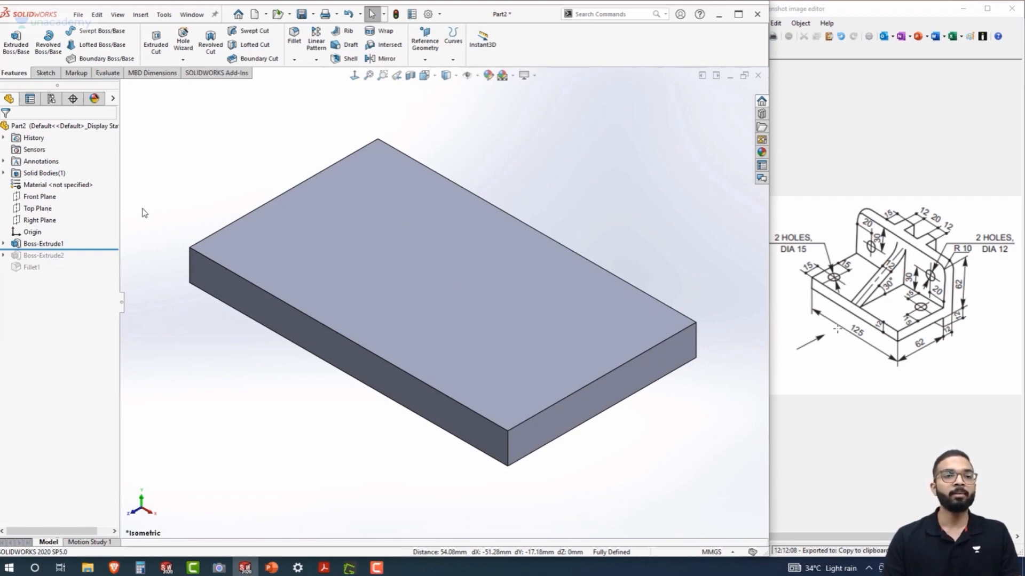
pyautogui.click(200, 241)
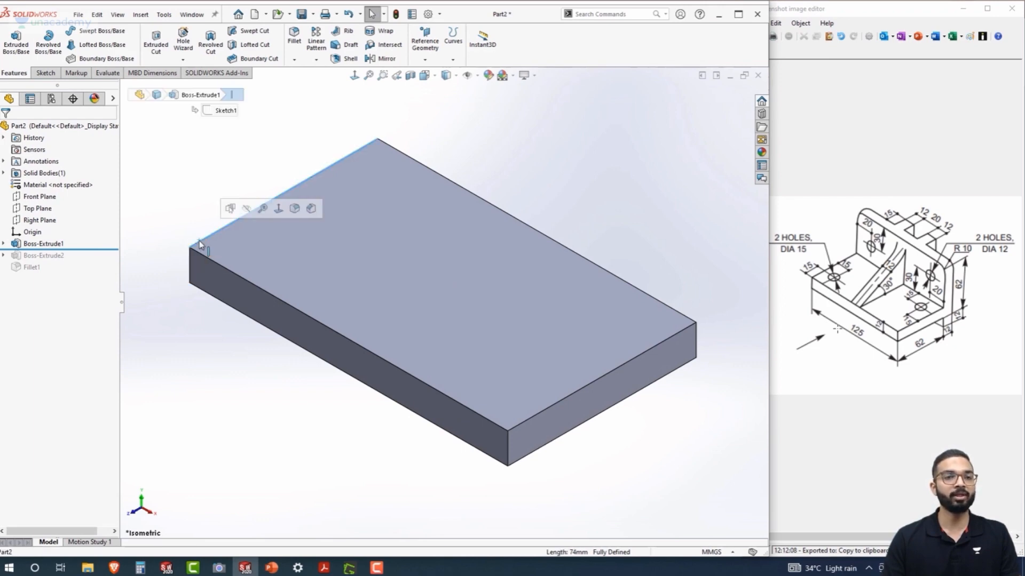
pyautogui.click(47, 223)
pyautogui.click(47, 223)
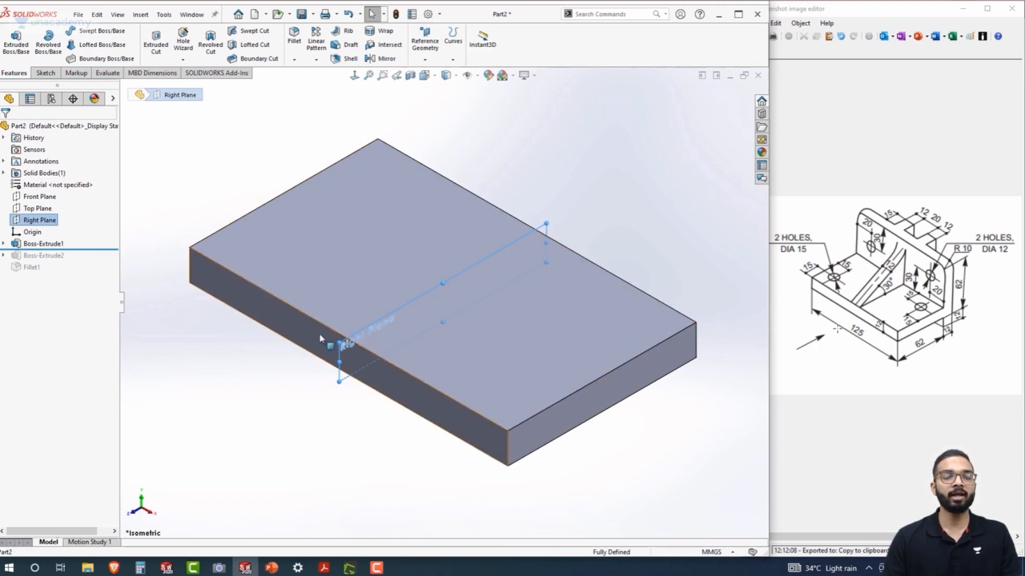
# - Roll the model back to just after the upright wall extrusion and open the wall's sketch for editing, viewed face-on
pyautogui.moveTo(101, 249); pyautogui.dragTo(102, 273)
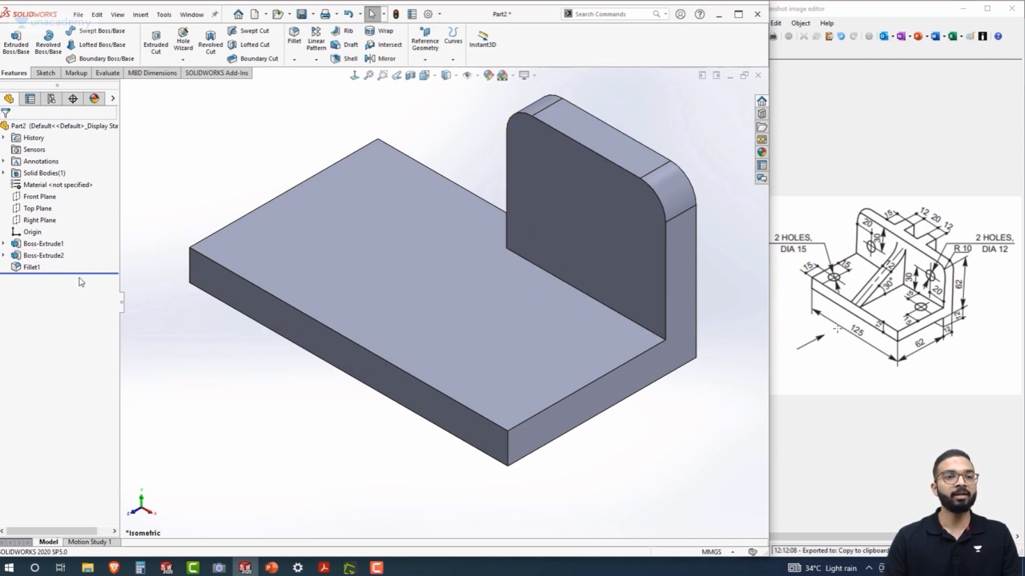
pyautogui.moveTo(84, 274); pyautogui.dragTo(56, 262)
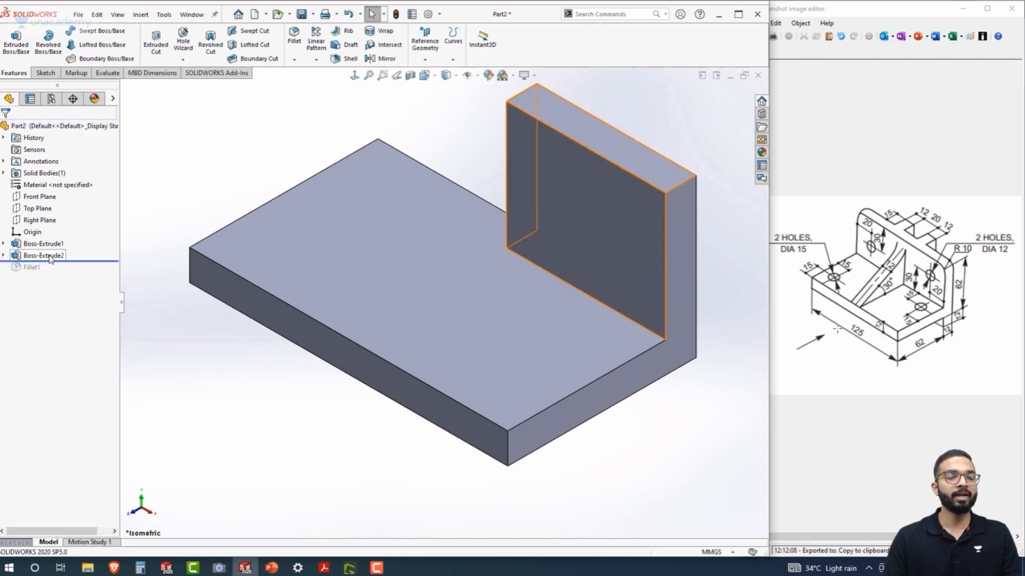
pyautogui.rightClick(51, 256)
pyautogui.click(75, 224)
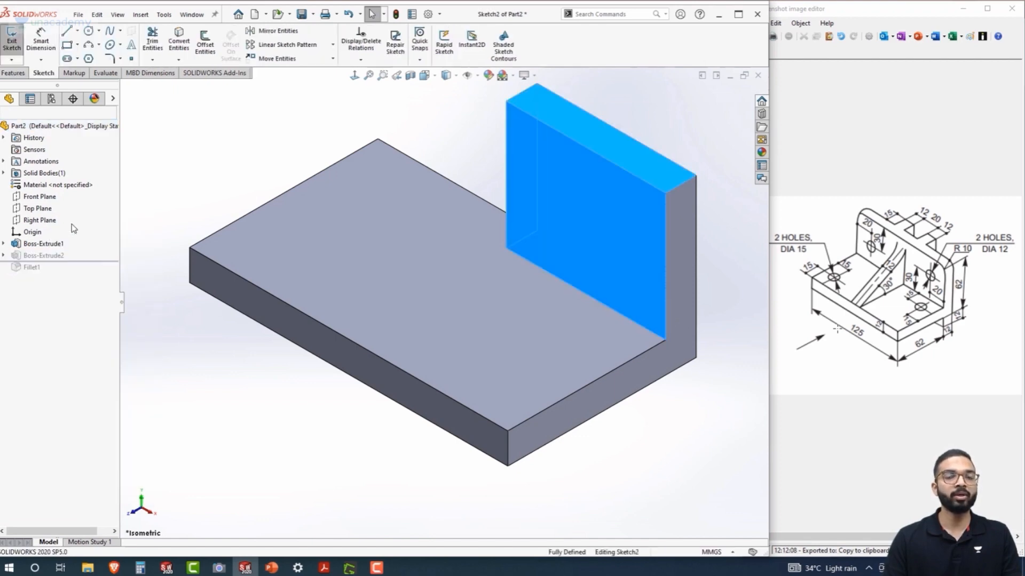
pyautogui.click(355, 76)
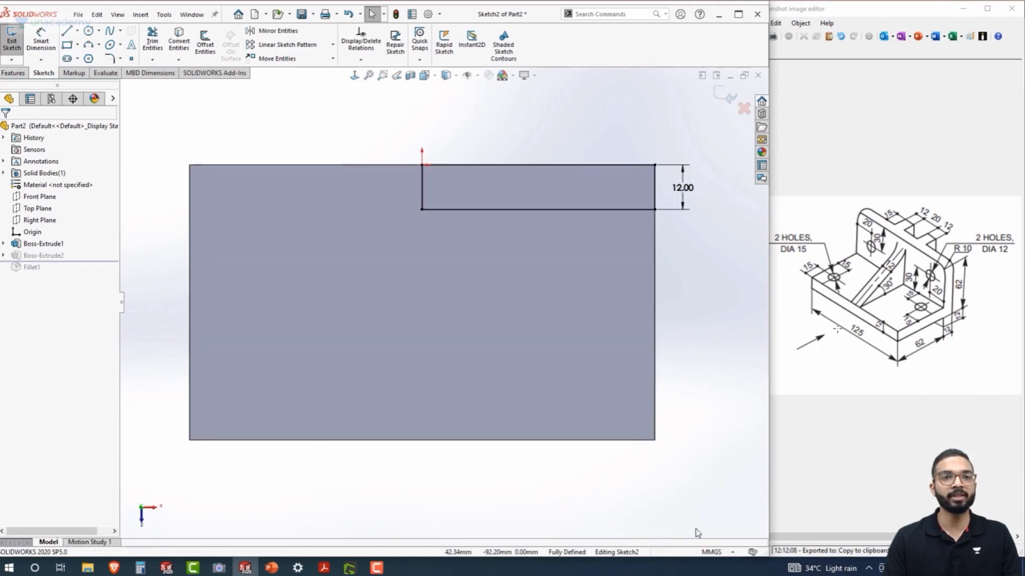
# - Delete the coincident relation tying the wall rectangle's corner to the origin
pyautogui.click(361, 43)
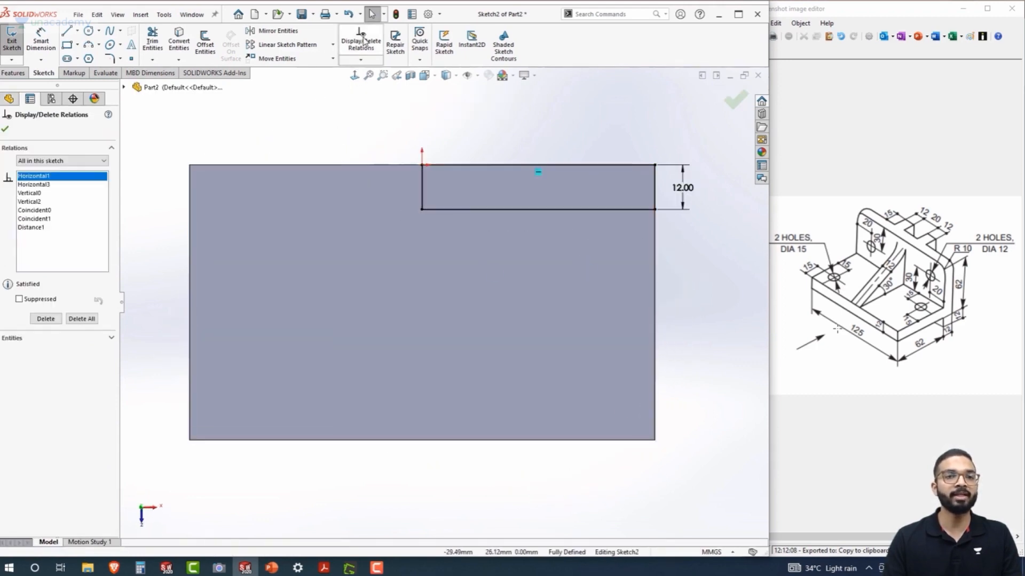
pyautogui.click(40, 211)
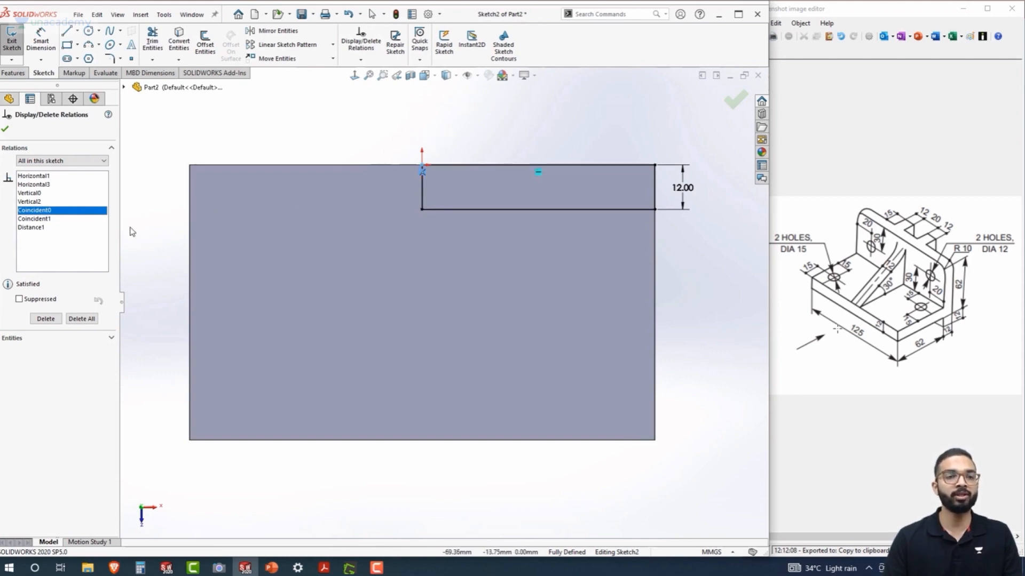
pyautogui.click(47, 319)
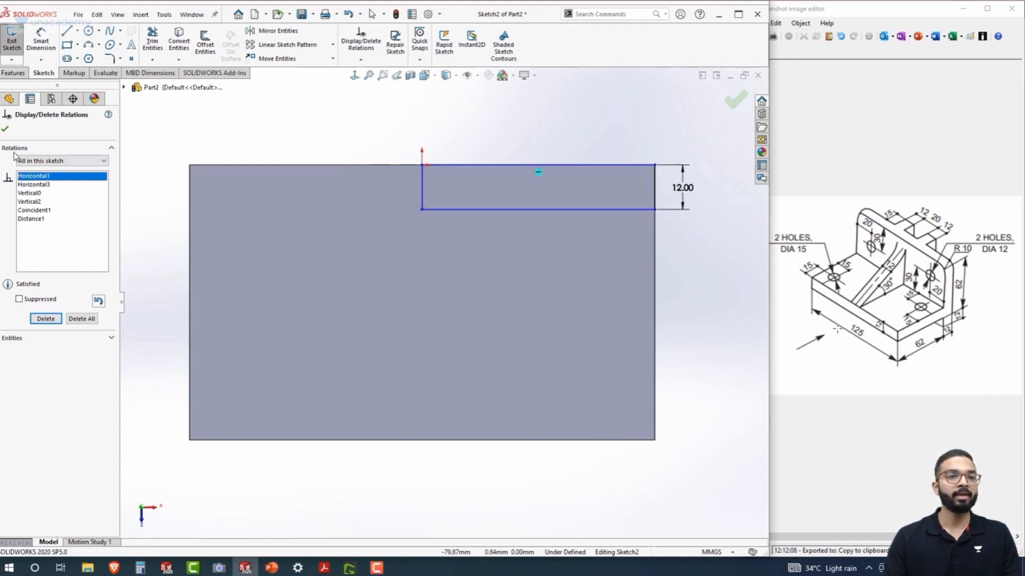
pyautogui.click(6, 131)
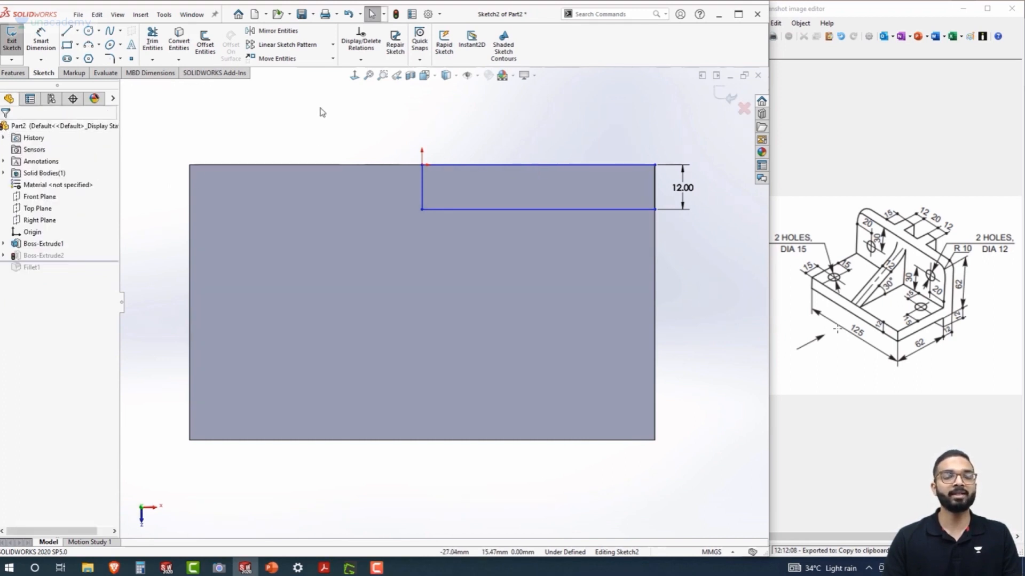
# - Stretch the wall rectangle's left side outward and make it collinear with the base plate's left edge
pyautogui.moveTo(426, 187); pyautogui.dragTo(357, 185)
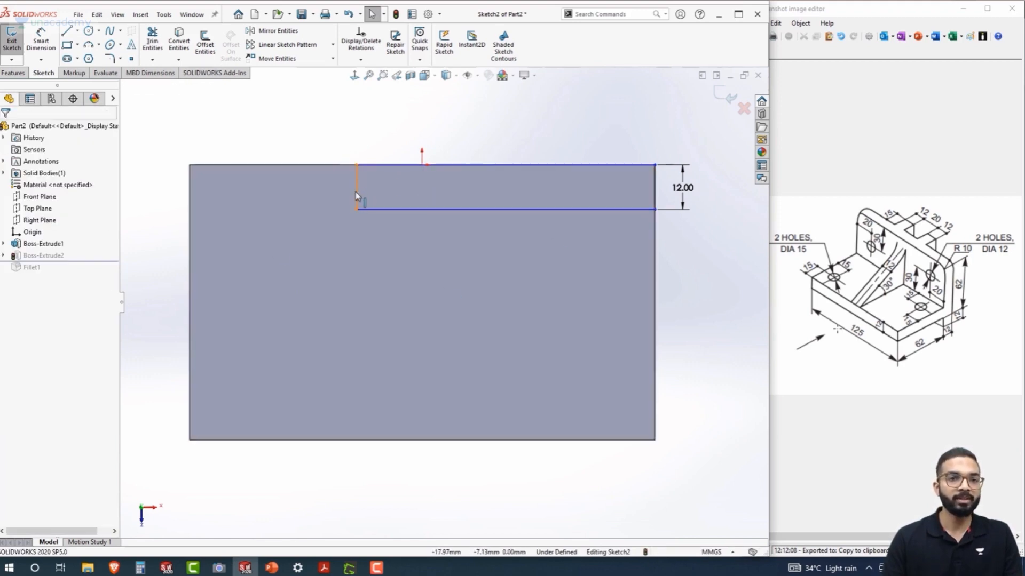
pyautogui.press('Escape')
pyautogui.keyDown('ctrl'); pyautogui.click(191, 251); pyautogui.keyUp('ctrl')
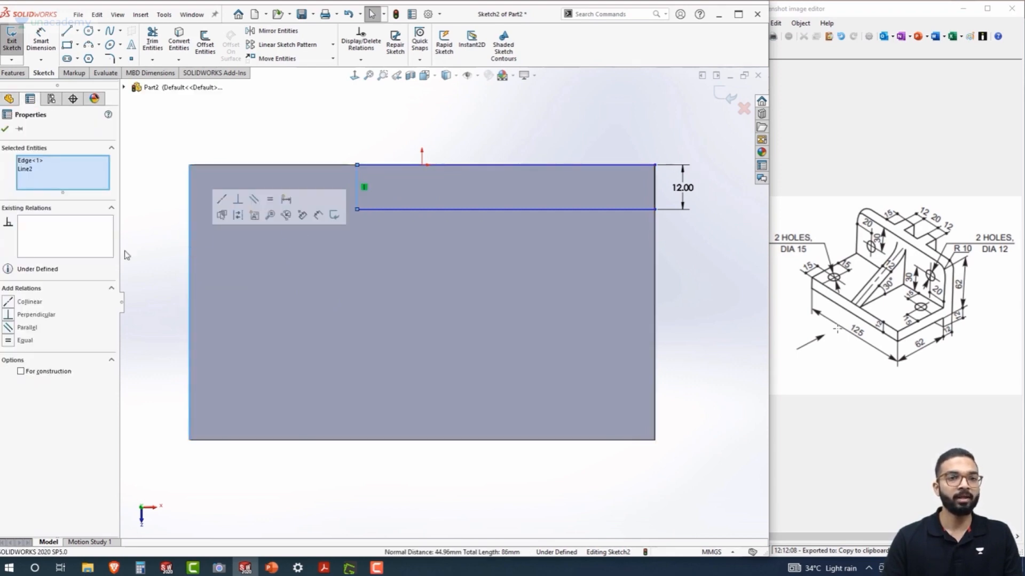
pyautogui.click(7, 304)
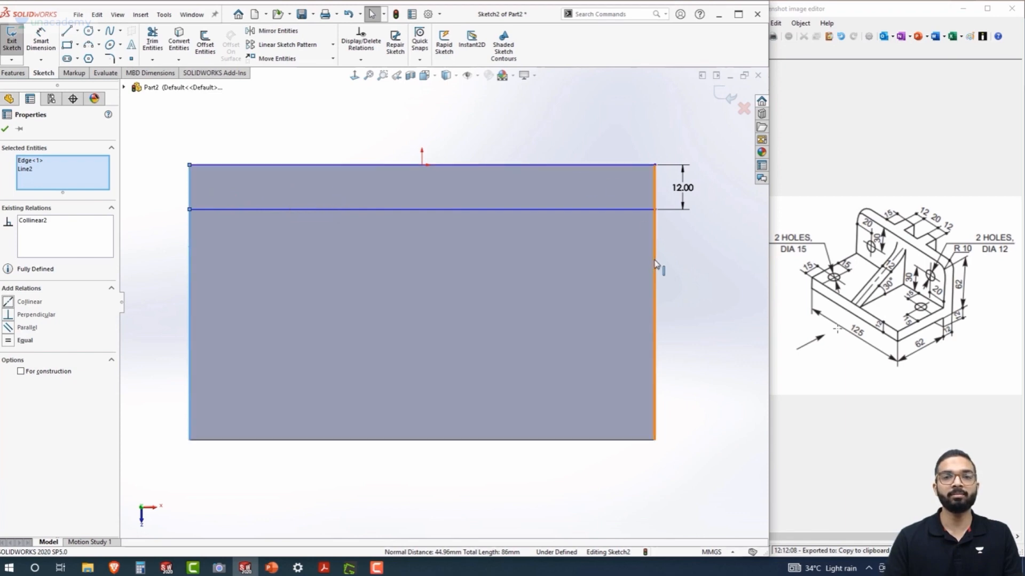
# - Shift the wall rectangle off the plate's rear edge and make its upper 125 mm line collinear with that edge
pyautogui.moveTo(563, 164)
pyautogui.mouseDown()
pyautogui.moveTo(565, 117)
pyautogui.moveTo(572, 213)
pyautogui.moveTo(568, 196)
pyautogui.mouseUp()
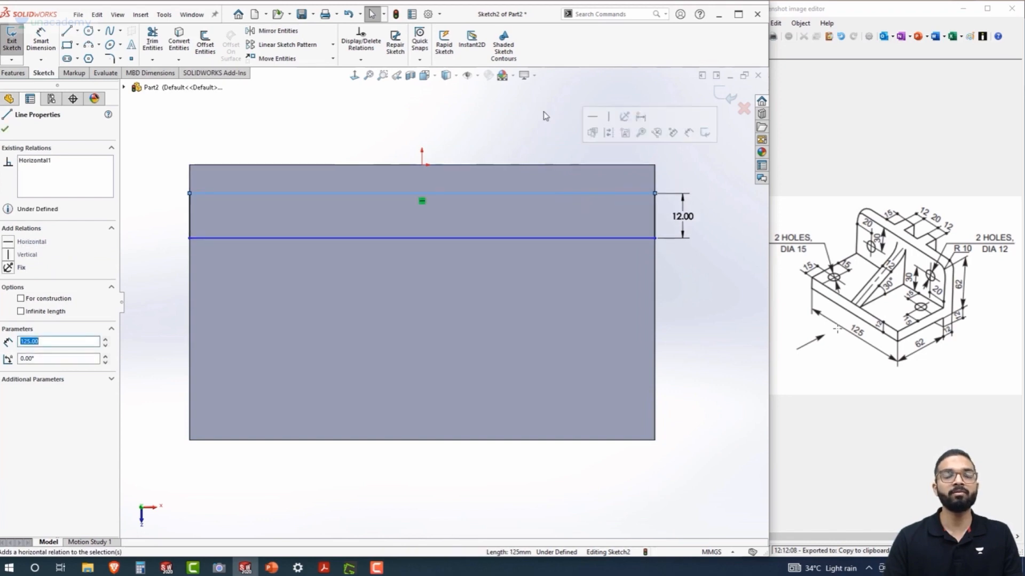
pyautogui.click(489, 134)
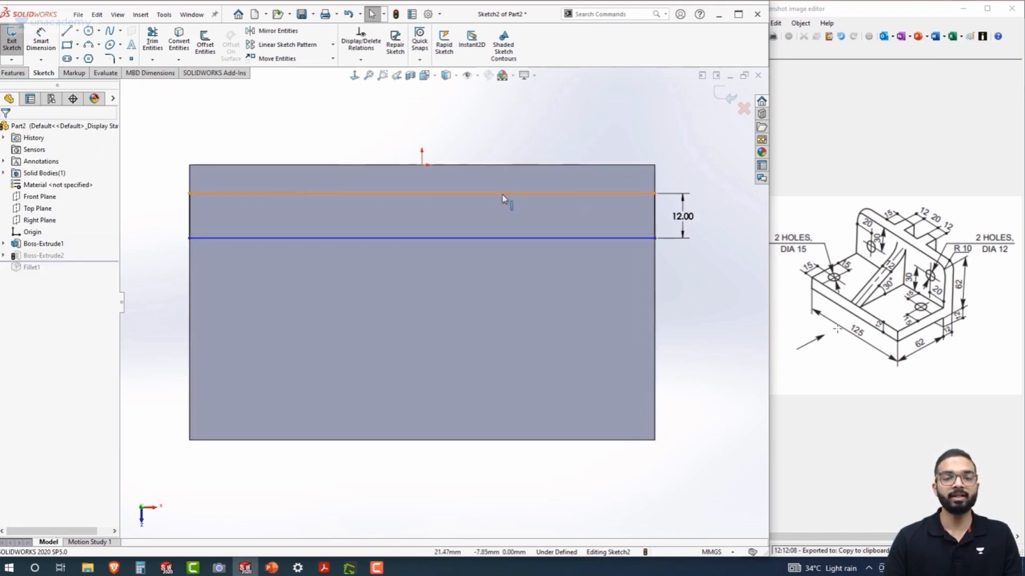
pyautogui.click(502, 194)
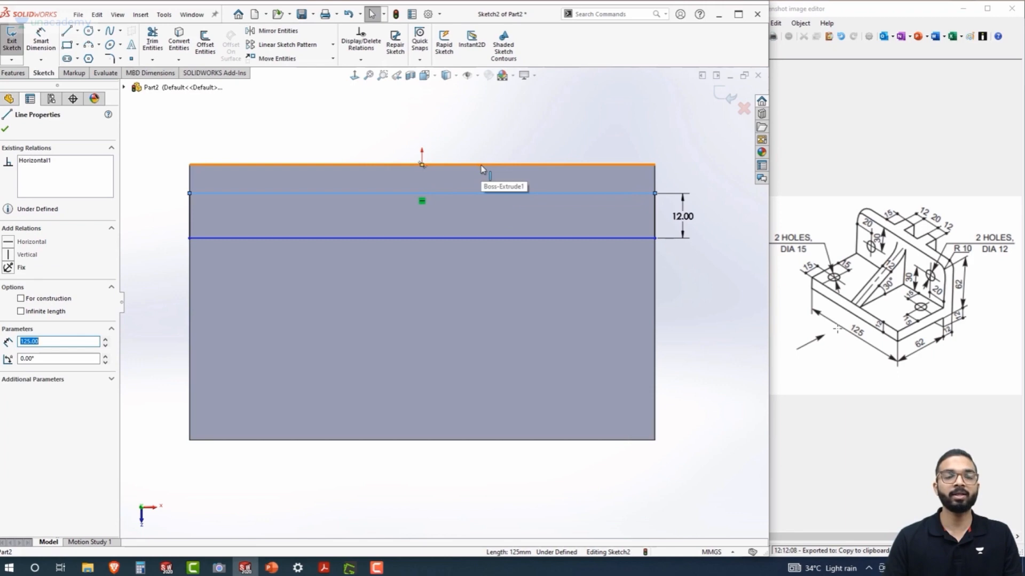
pyautogui.keyDown('ctrl'); pyautogui.click(481, 166); pyautogui.keyUp('ctrl')
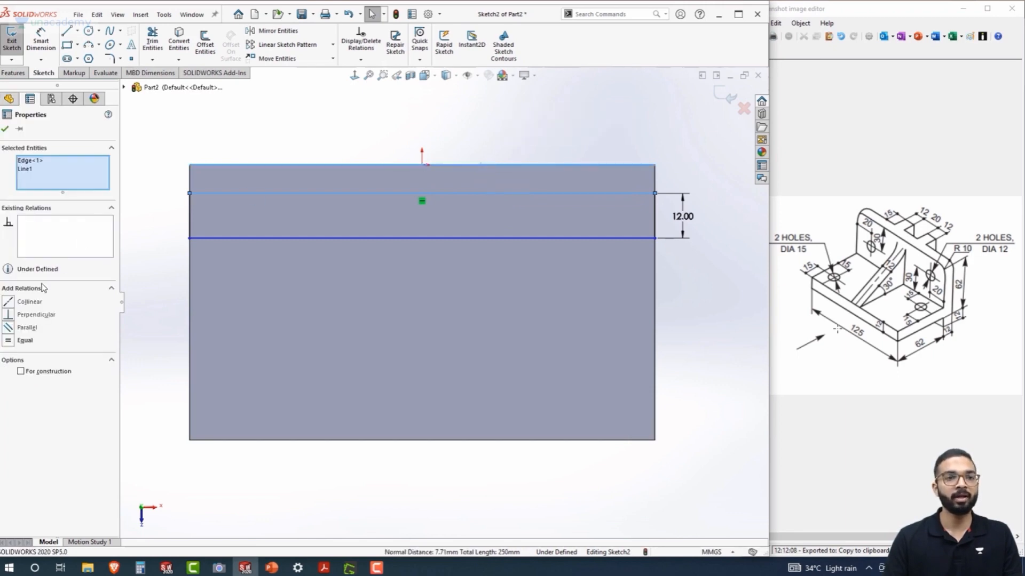
pyautogui.click(7, 302)
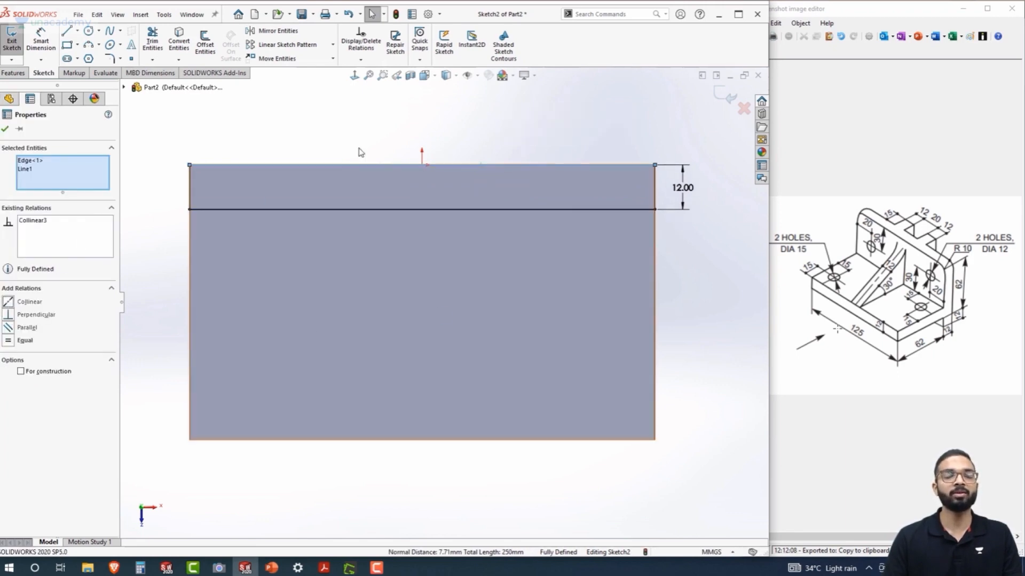
pyautogui.click(312, 126)
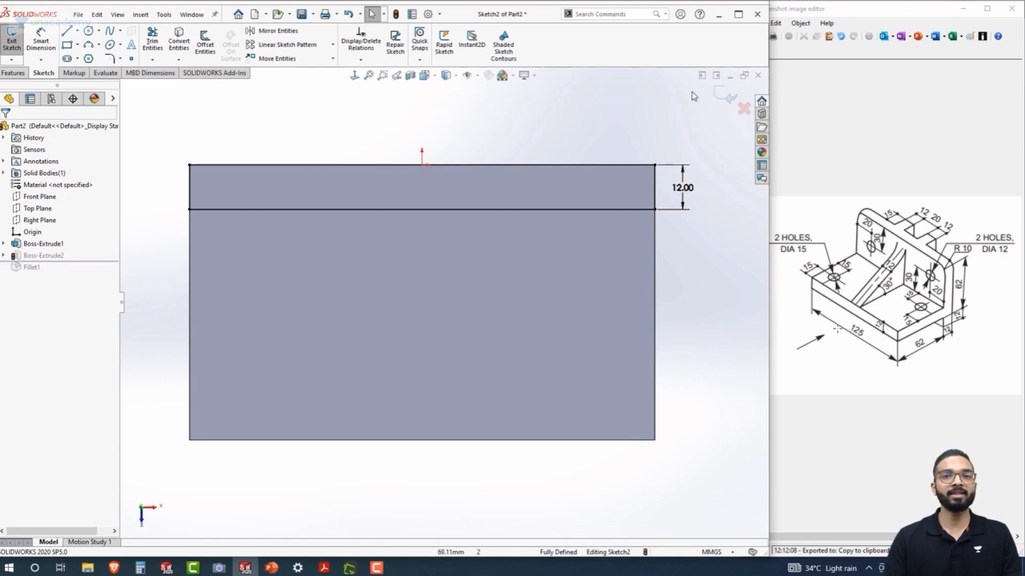
# - Exit the wall sketch and roll the model forward past the corner fillet to restore all features
pyautogui.click(722, 98)
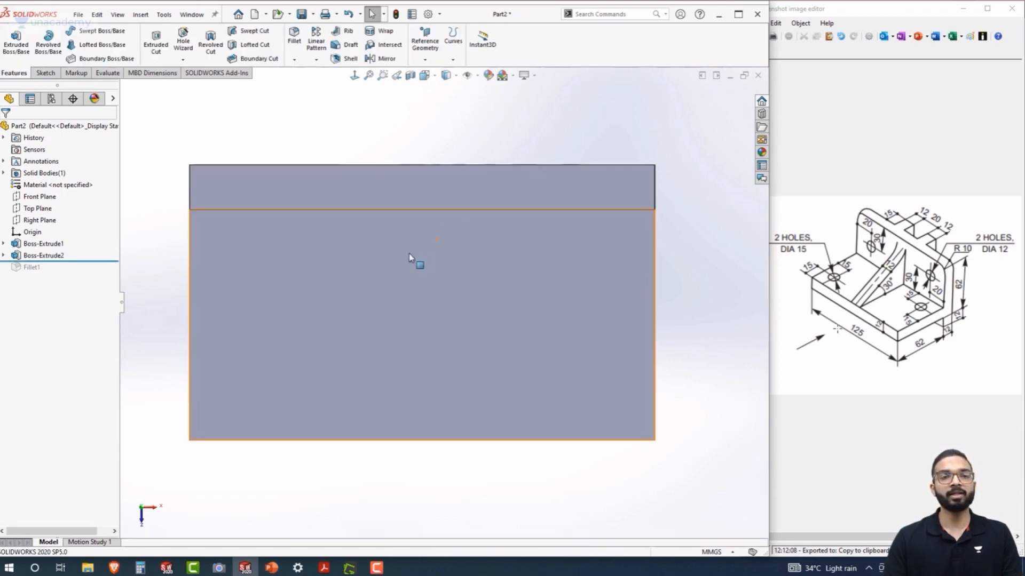
pyautogui.moveTo(678, 343); pyautogui.dragTo(600, 222, button='middle')
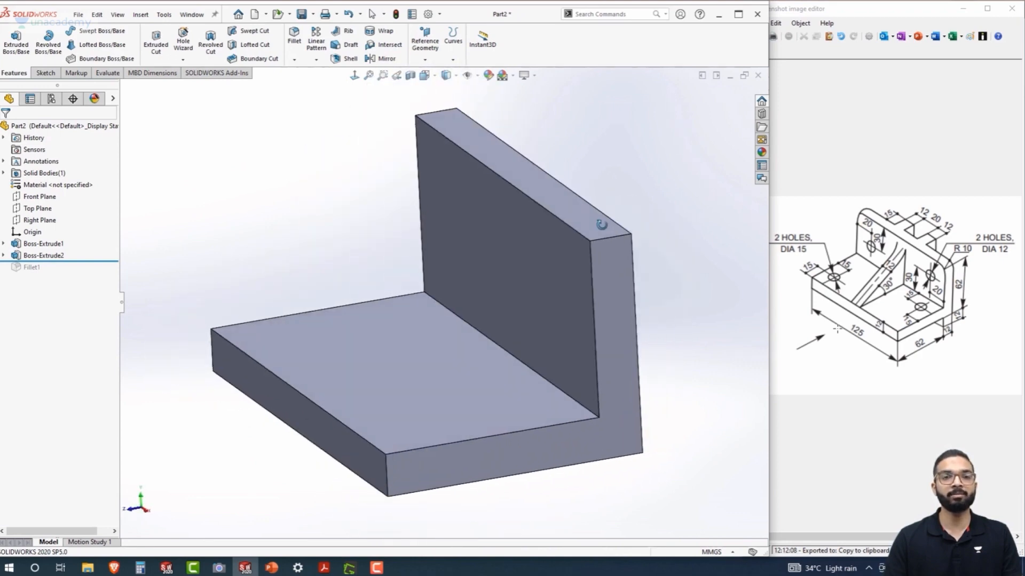
pyautogui.moveTo(104, 262); pyautogui.dragTo(105, 273)
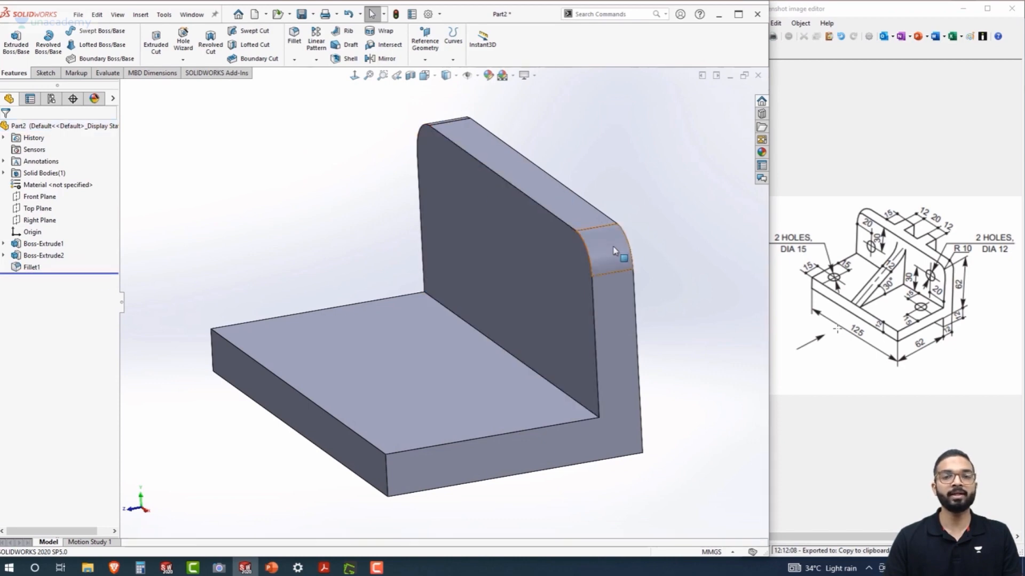
pyautogui.moveTo(315, 228); pyautogui.dragTo(389, 229, button='middle')
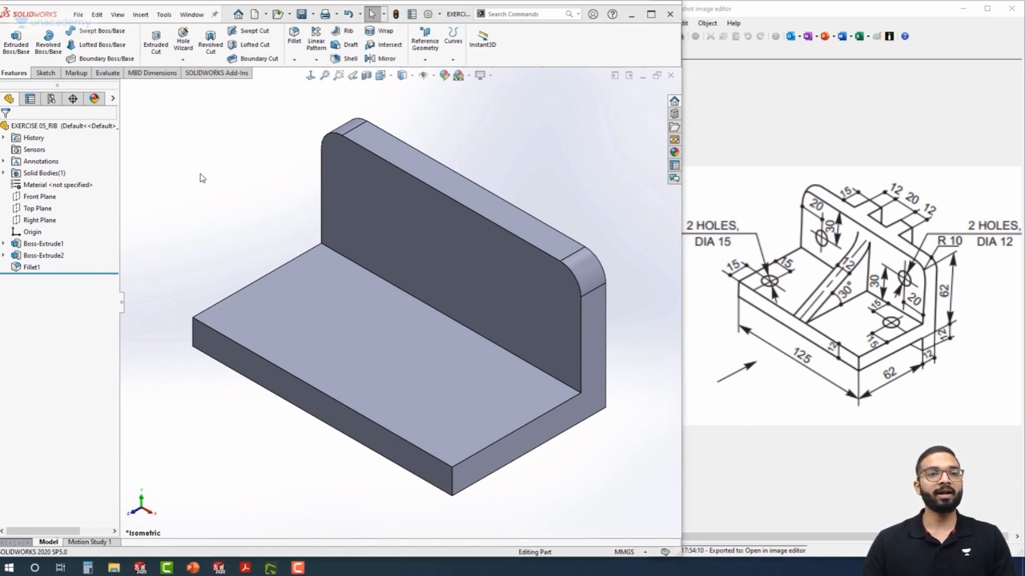
# - Sketch a sloping line about 72 mm long on the Right Plane from the base plate's upper front corner to the wall's inner face
pyautogui.click(33, 220)
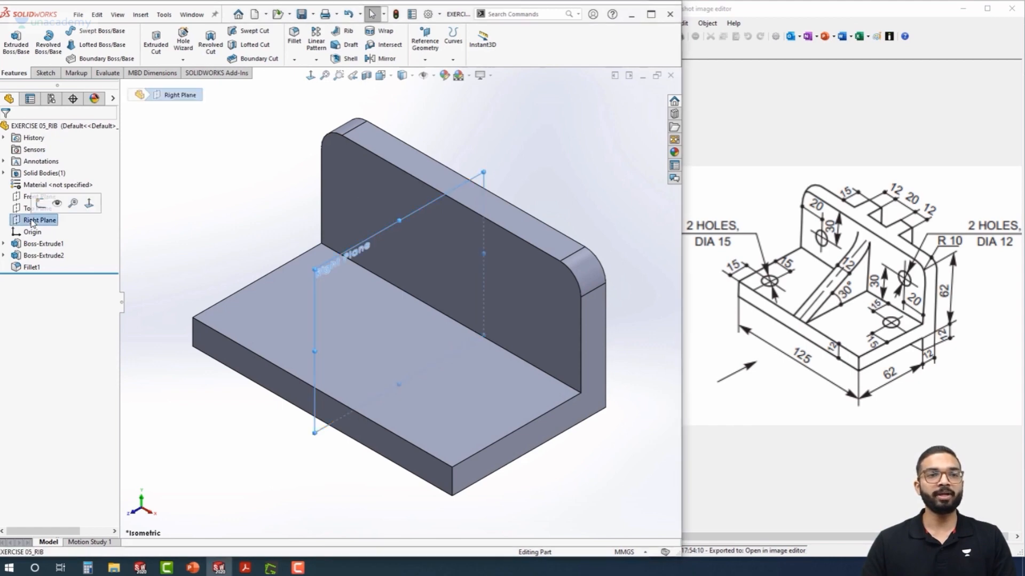
pyautogui.click(43, 201)
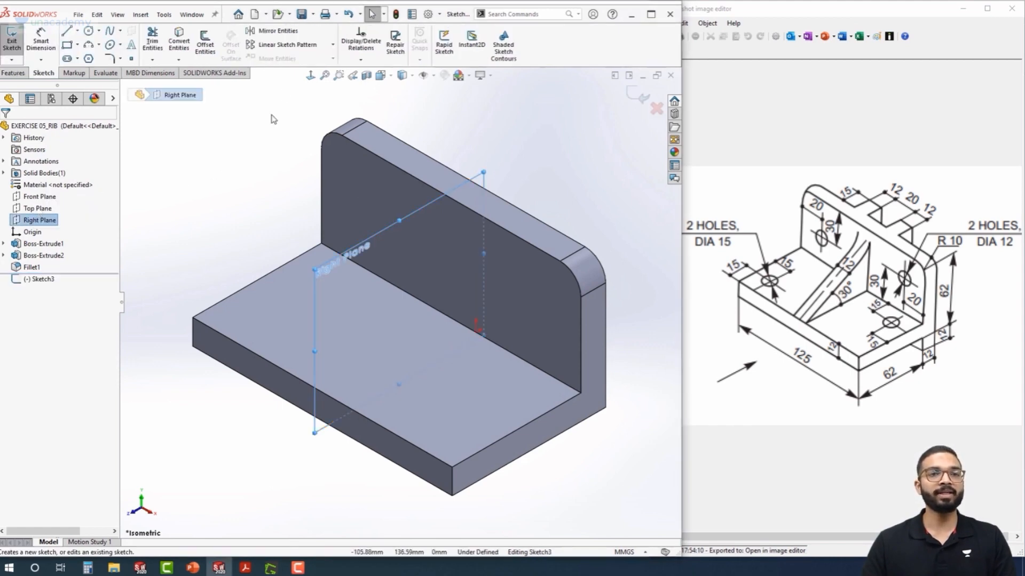
pyautogui.click(311, 76)
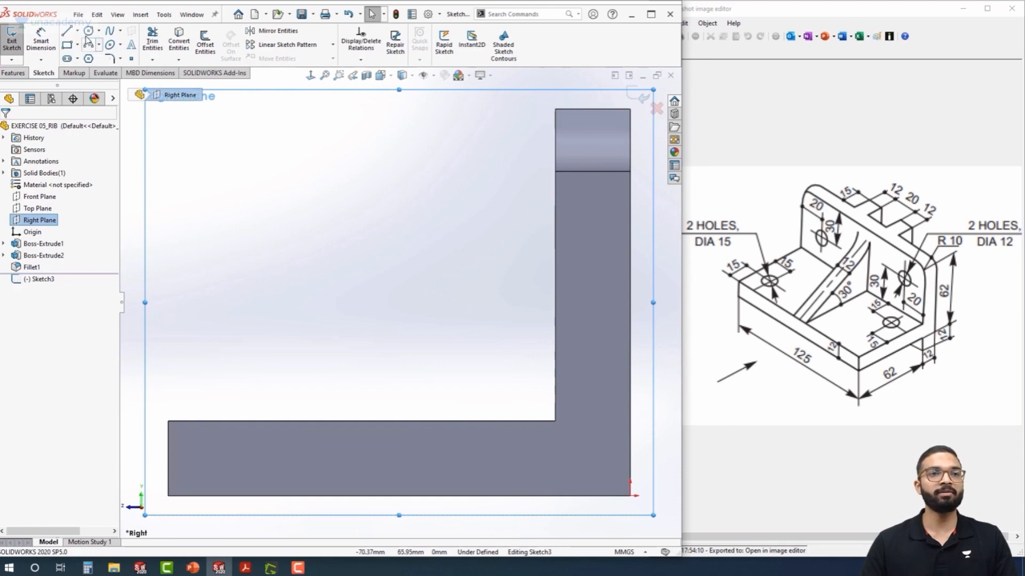
pyautogui.click(70, 33)
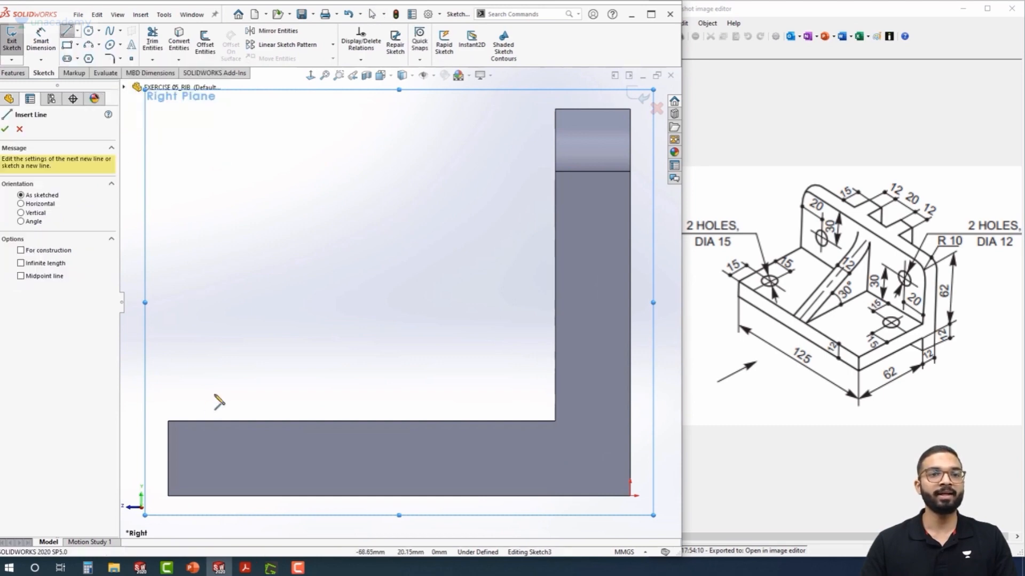
pyautogui.click(169, 421)
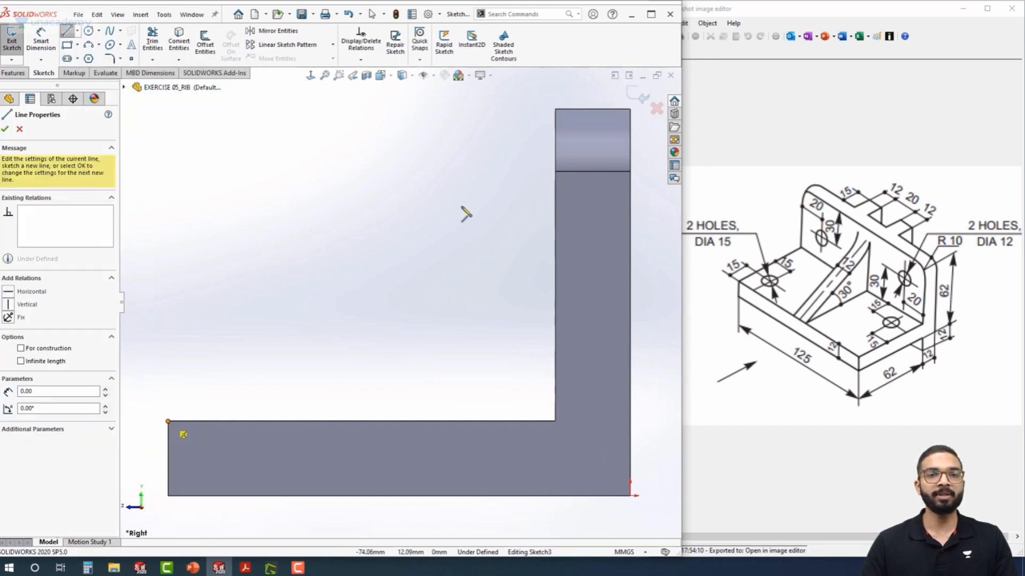
pyautogui.click(555, 196)
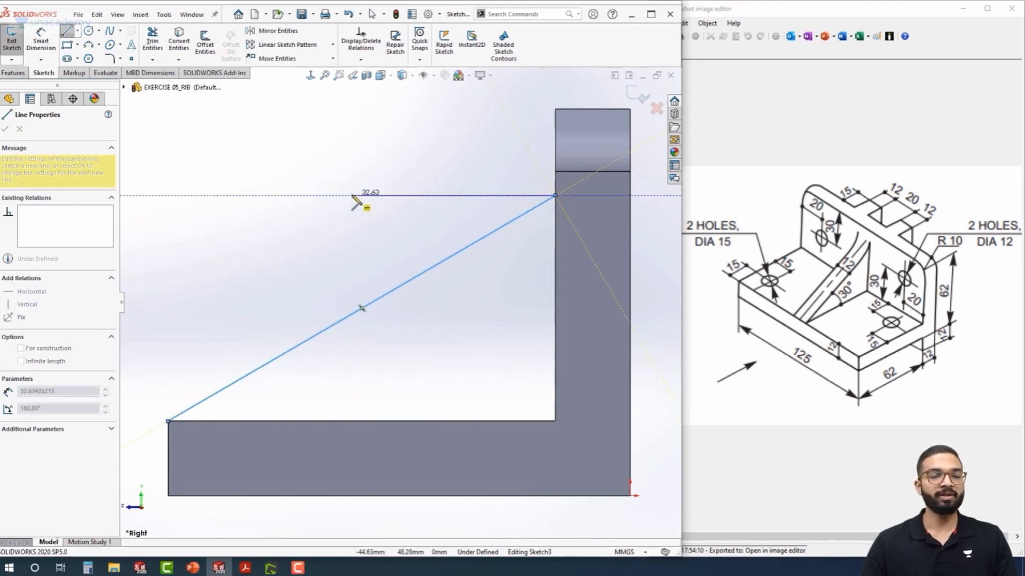
pyautogui.press('Escape')
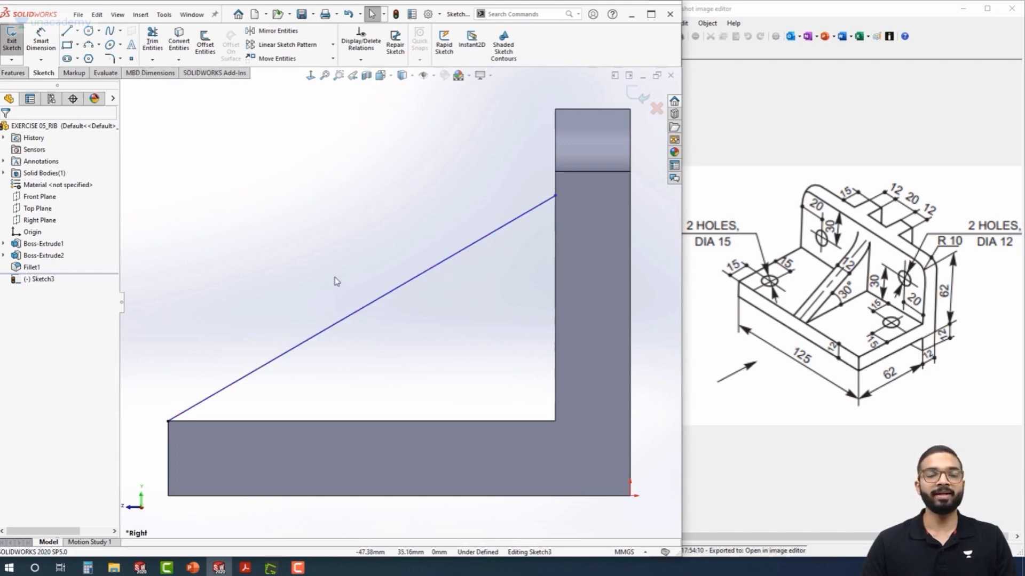
# - Dimension the angle between the sloping line and the base plate's upper edge as 30°
pyautogui.moveTo(332, 272); pyautogui.dragTo(330, 157, button='right')
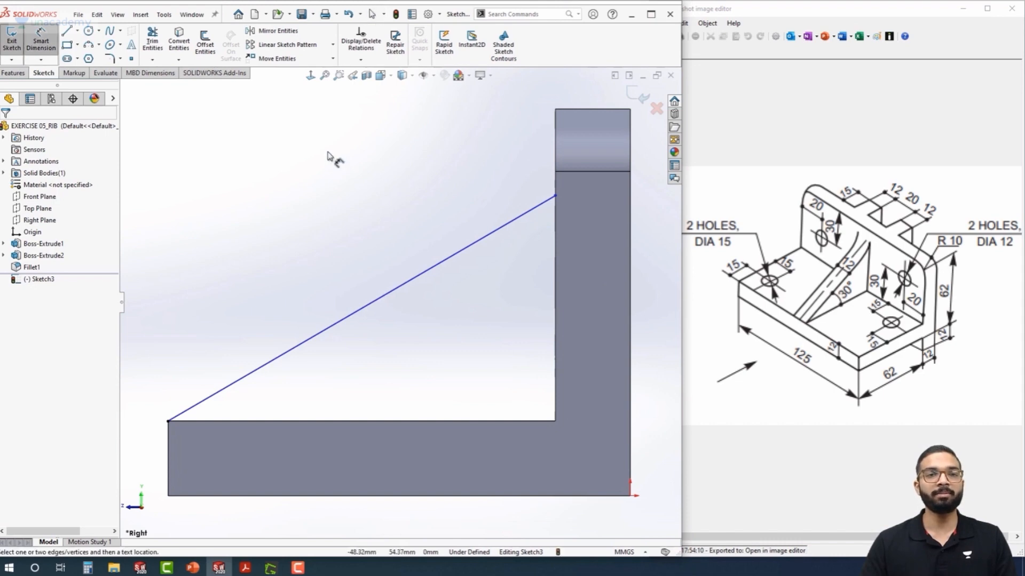
pyautogui.click(307, 345)
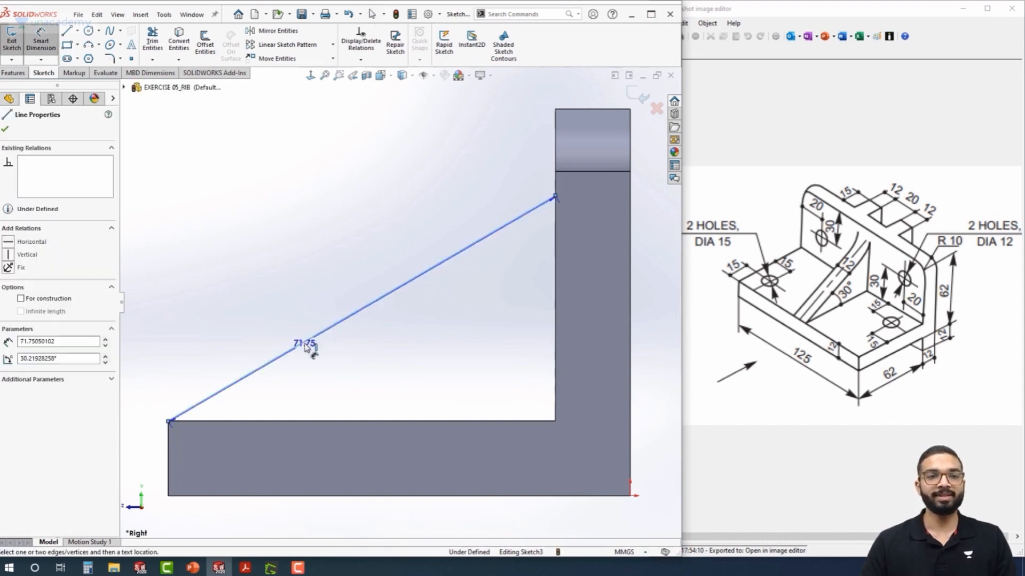
pyautogui.click(334, 421)
pyautogui.click(351, 372)
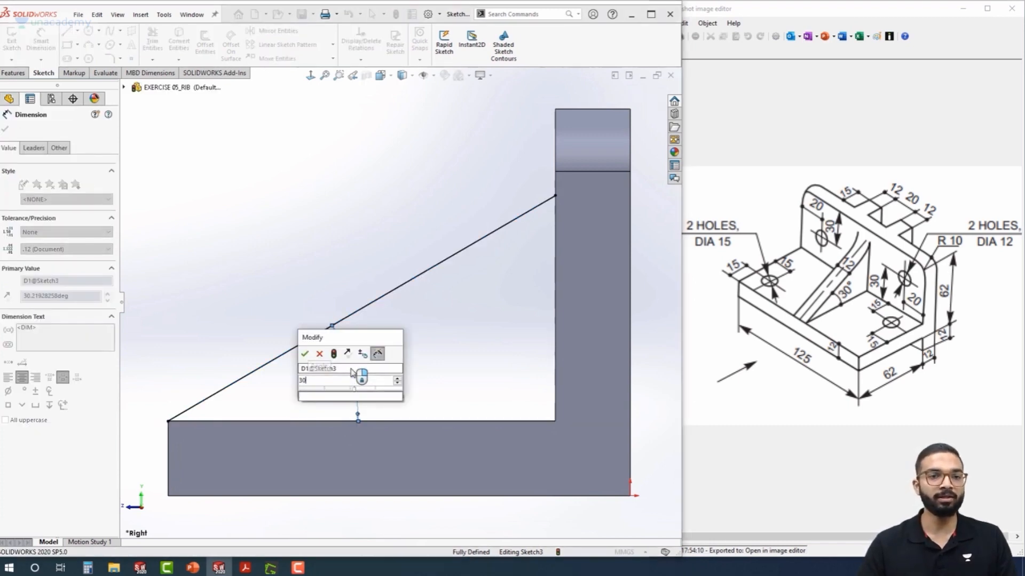
pyautogui.press('Return')
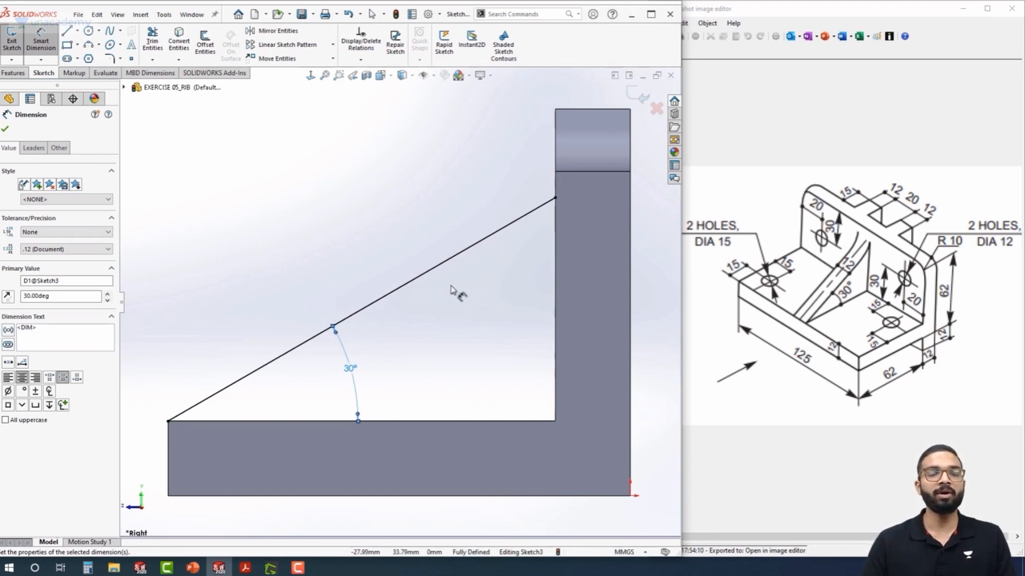
# - Start a rib from the sloping sketch line, applying a thickness of 12 mm to both sides of the line
pyautogui.click(14, 74)
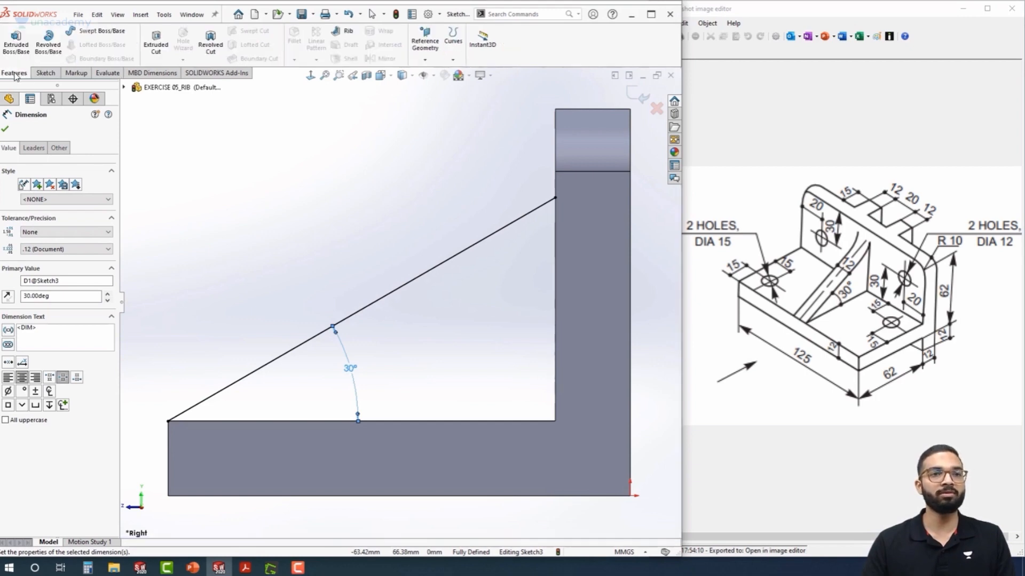
pyautogui.click(341, 32)
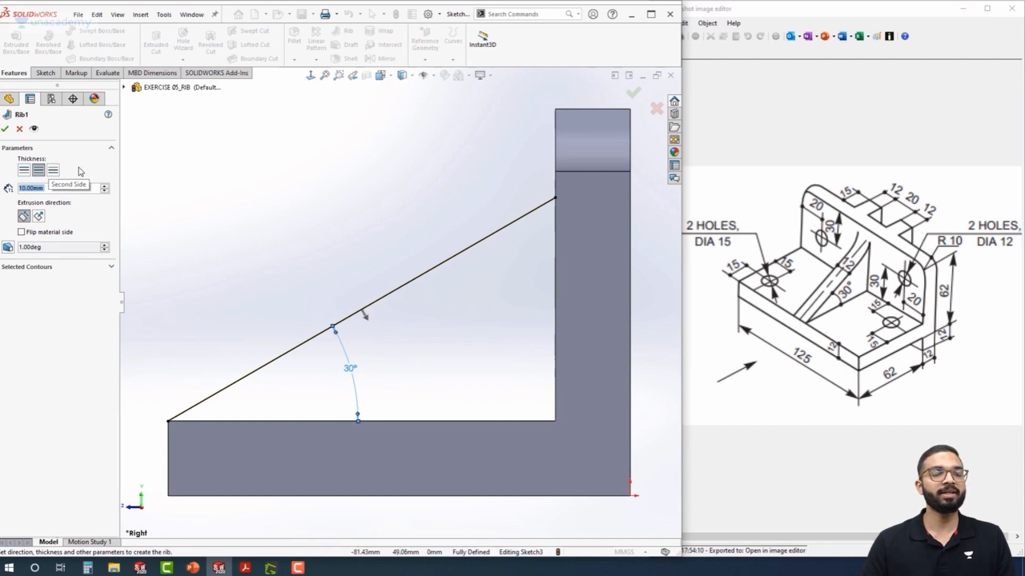
pyautogui.moveTo(273, 261); pyautogui.dragTo(298, 289, button='middle')
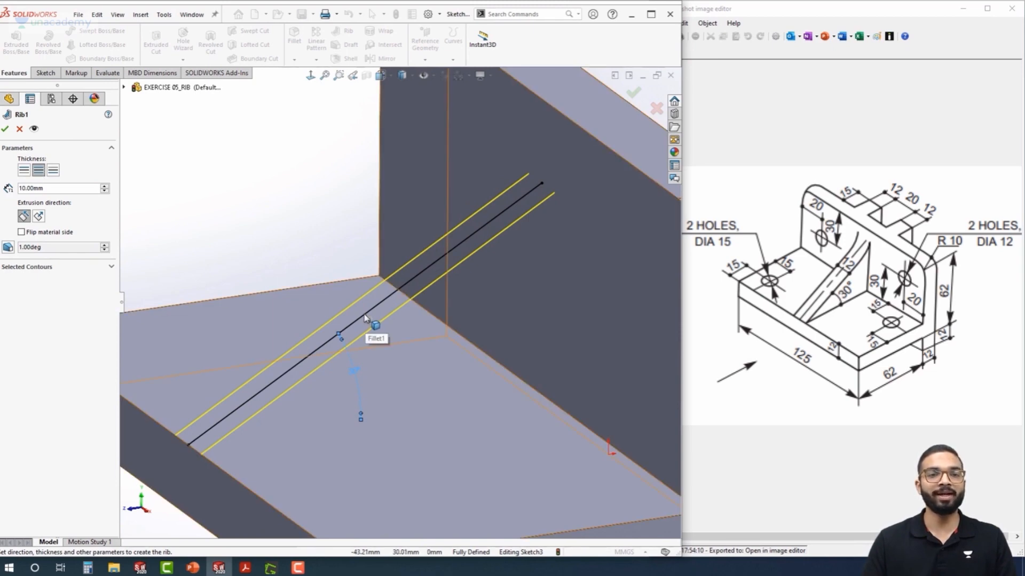
pyautogui.click(25, 173)
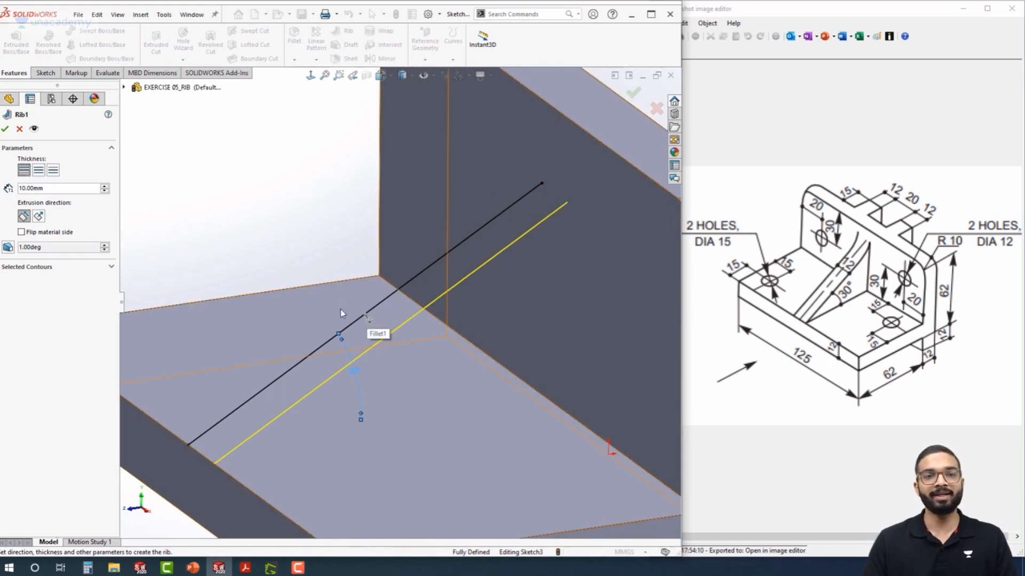
pyautogui.click(53, 171)
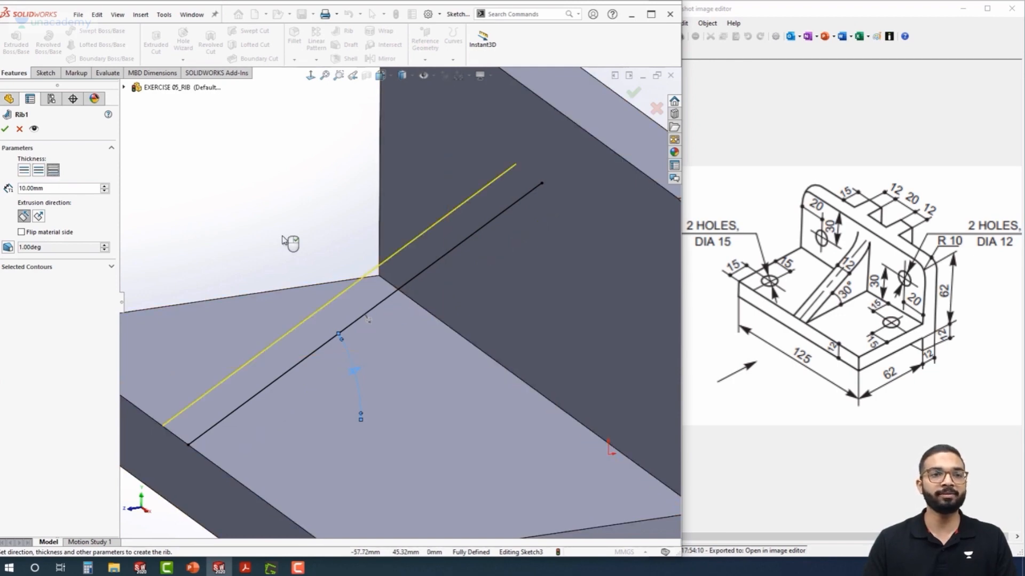
pyautogui.click(39, 171)
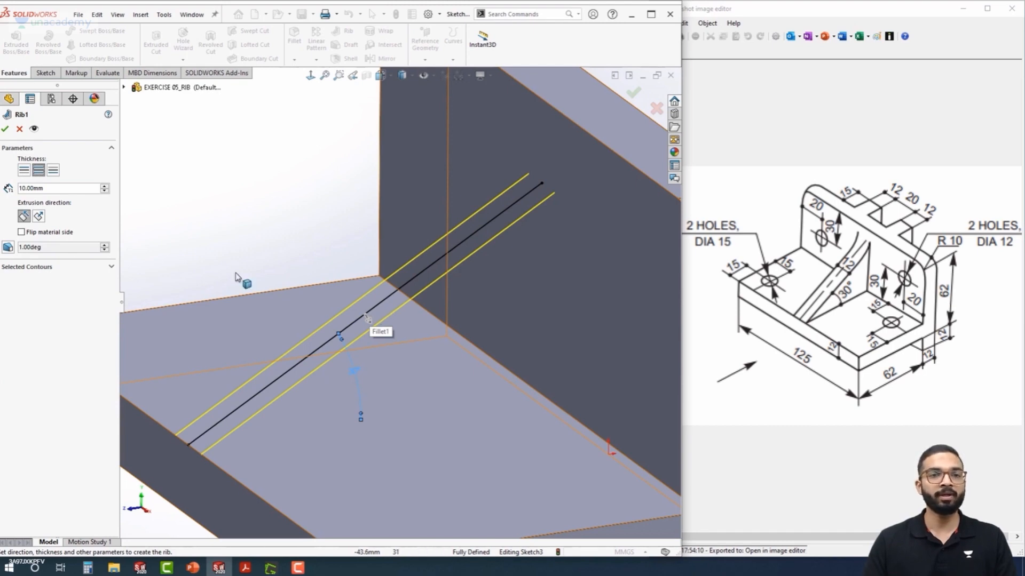
pyautogui.doubleClick(38, 189)
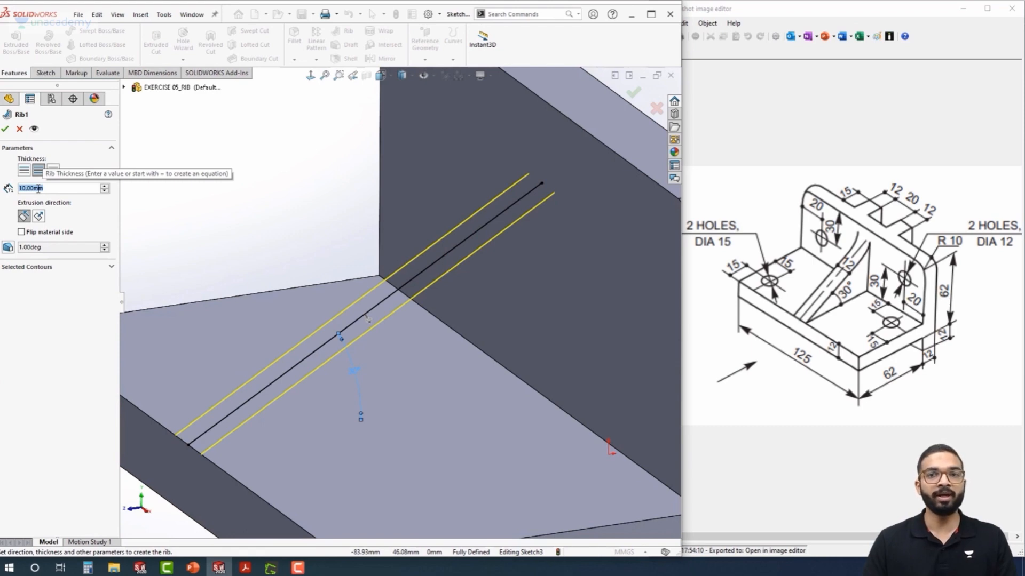
pyautogui.write('12')
pyautogui.press('Return')
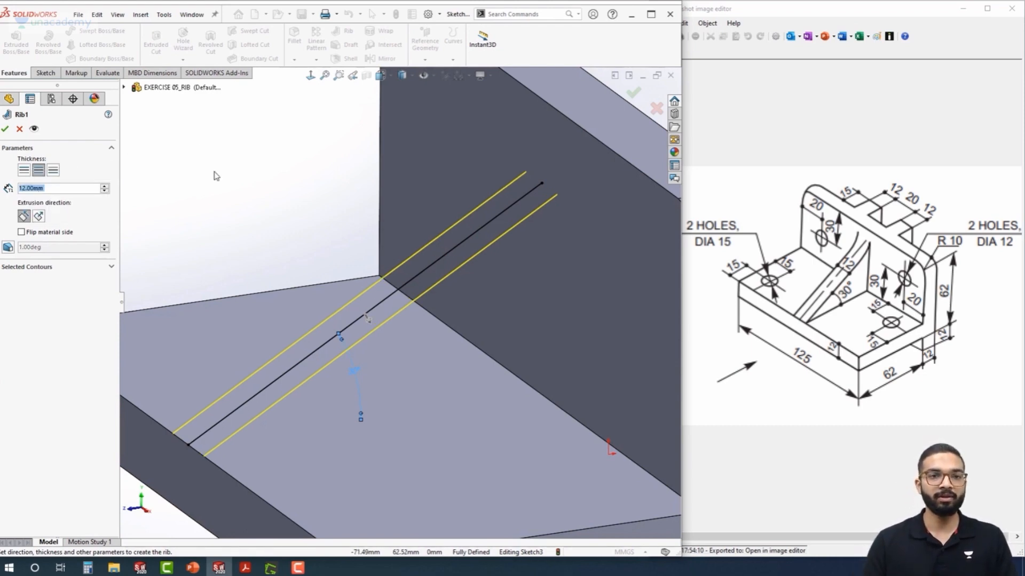
# - Flip the rib's material side away from the base plate and back to compare the two directions
pyautogui.scroll(-3, 378, 335)
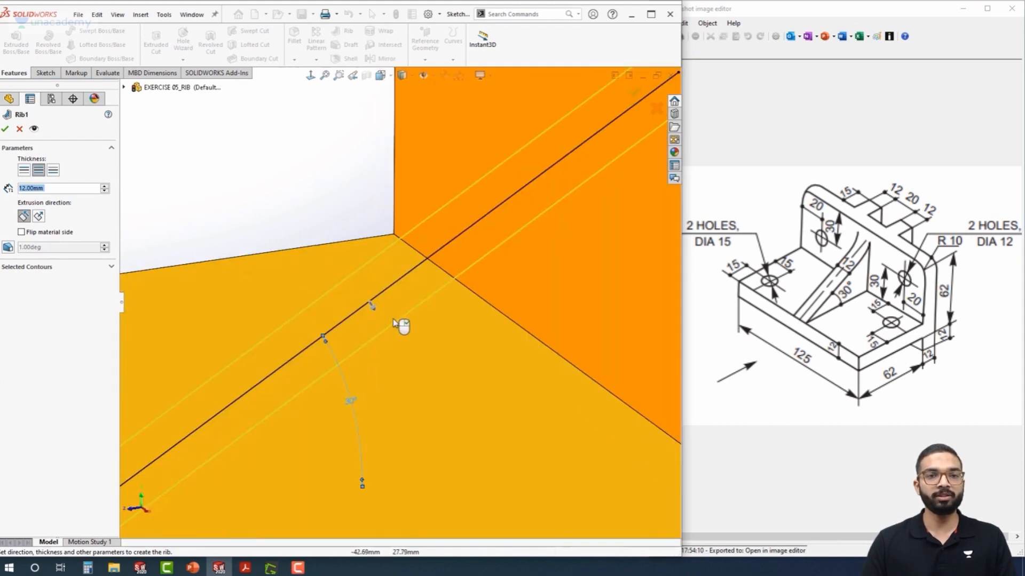
pyautogui.moveTo(380, 293)
pyautogui.mouseDown(button='middle')
pyautogui.moveTo(371, 279)
pyautogui.moveTo(400, 321)
pyautogui.mouseUp(button='middle')
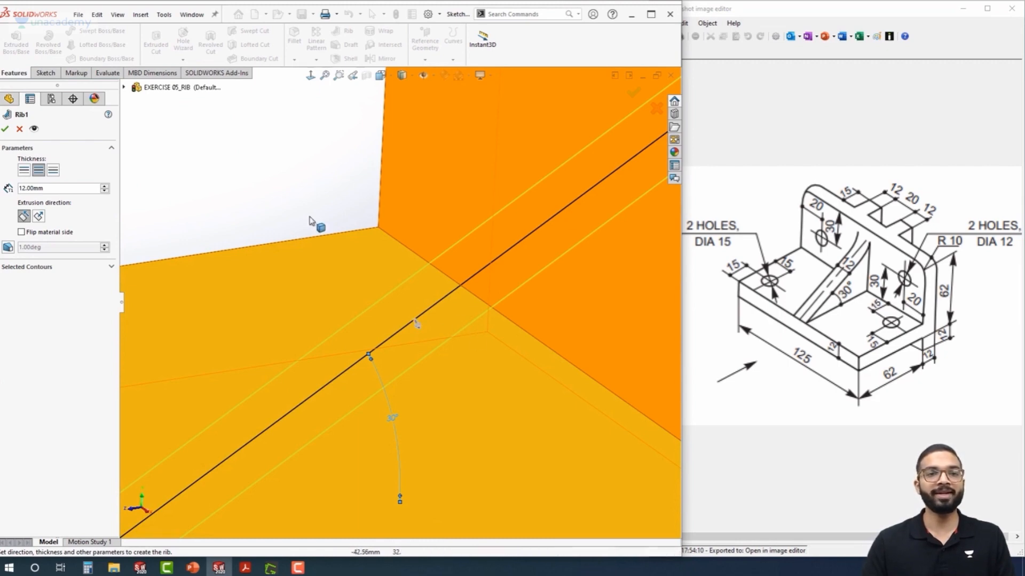
pyautogui.scroll(5, 299, 200)
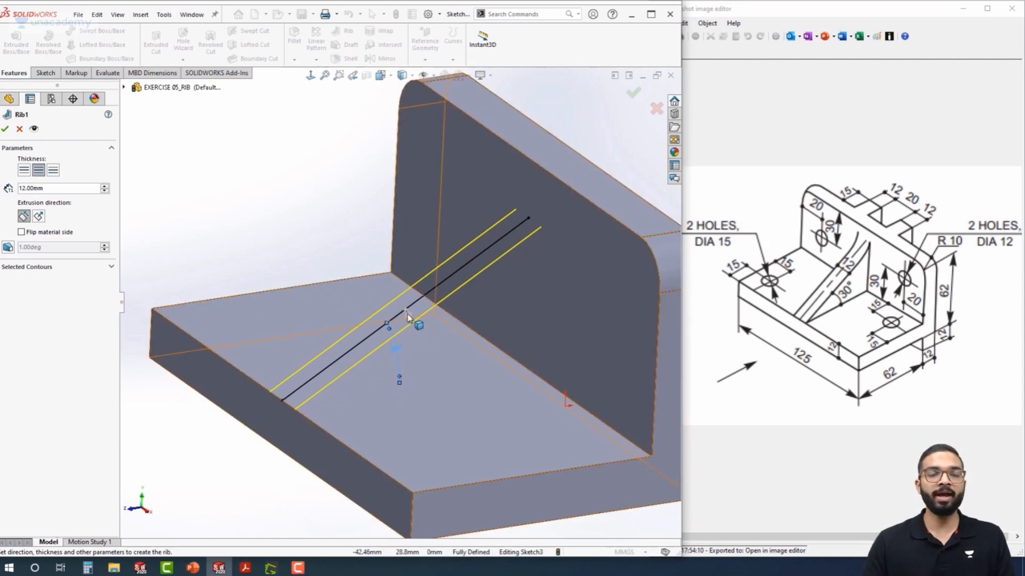
pyautogui.scroll(-4, 409, 314)
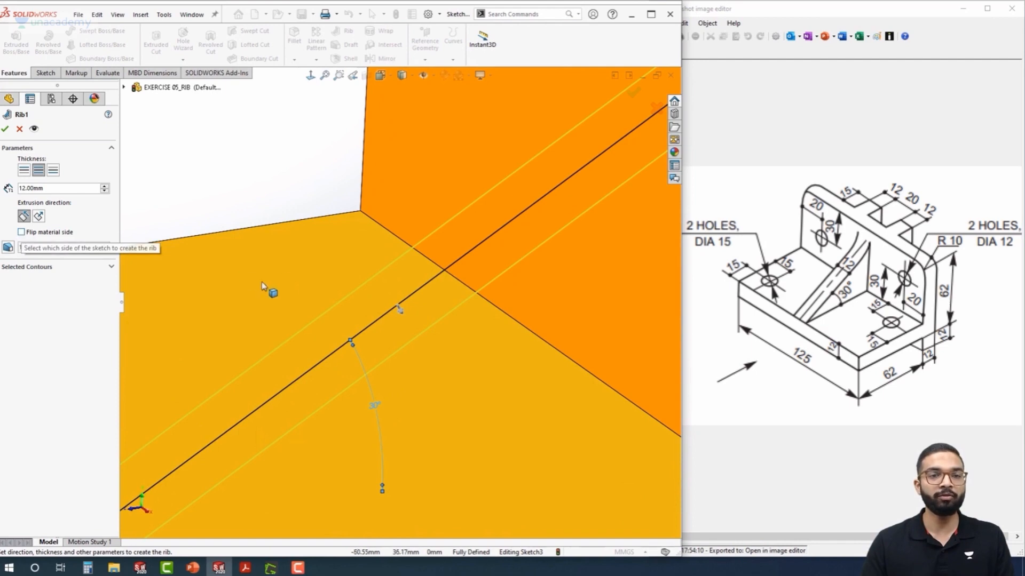
pyautogui.click(21, 232)
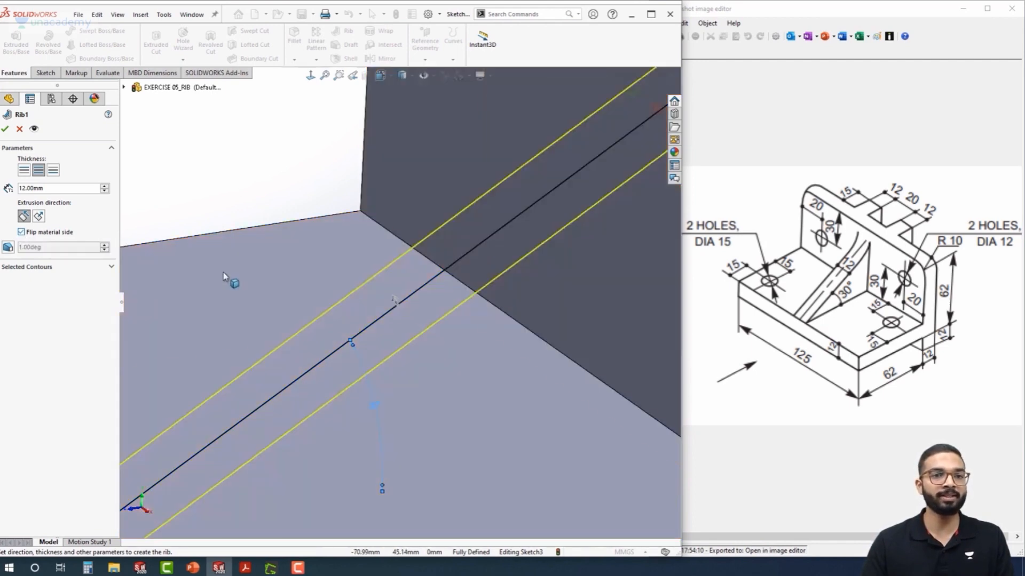
pyautogui.moveTo(338, 338); pyautogui.dragTo(305, 298, button='middle')
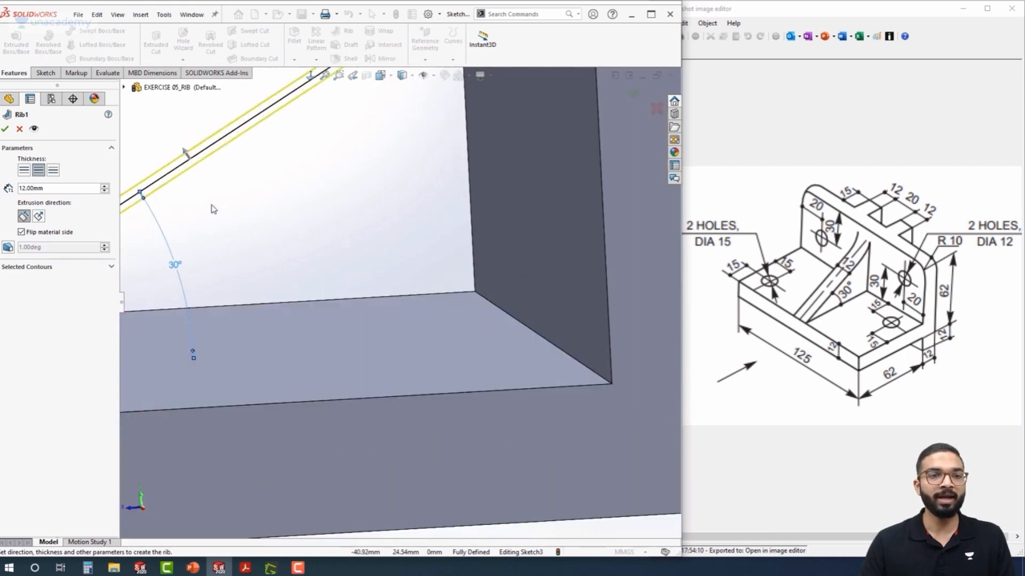
pyautogui.scroll(5, 251, 228)
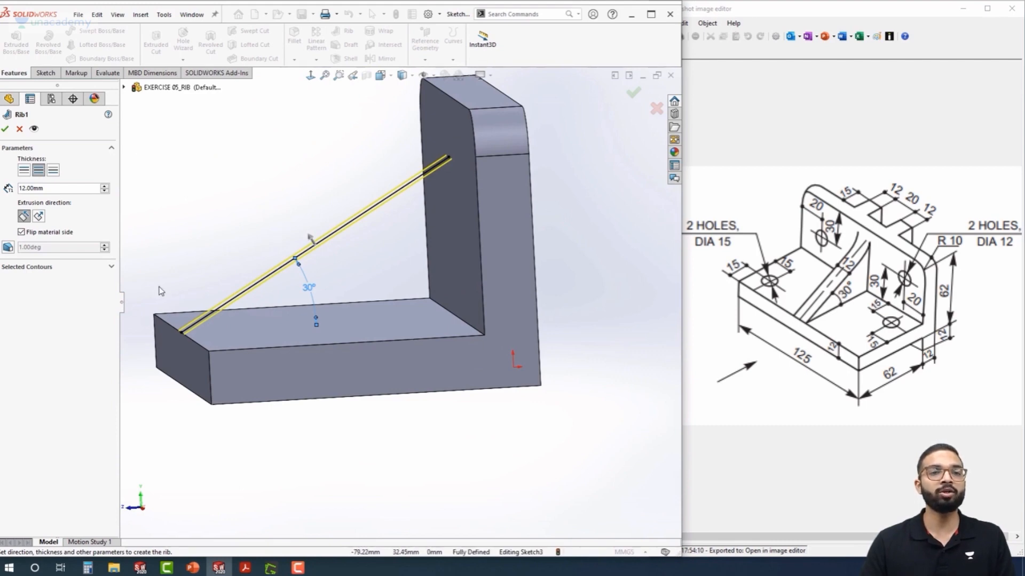
pyautogui.click(22, 233)
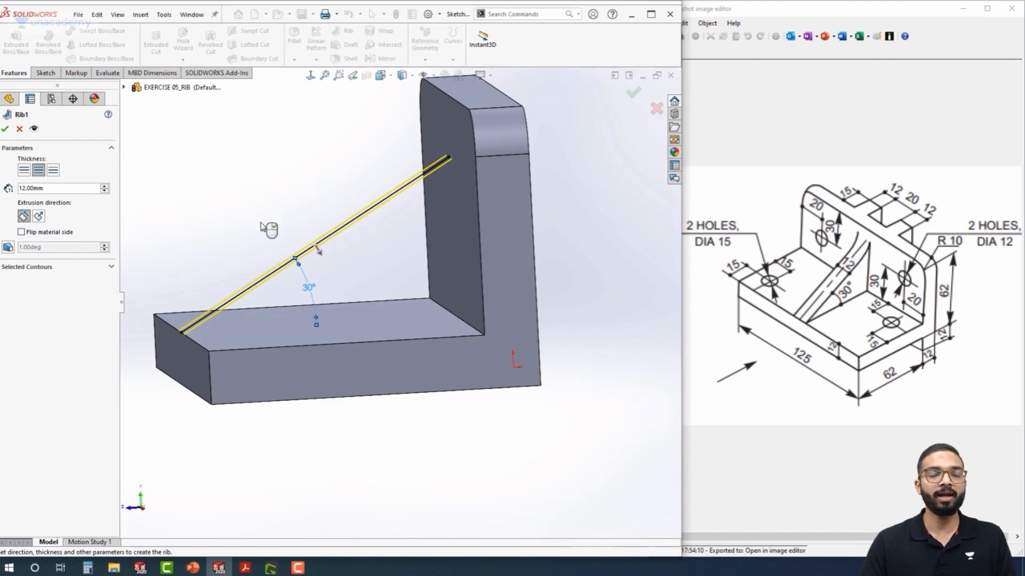
# - Create the rib between the base plate and the wall and show the part in an isometric view
pyautogui.scroll(-3, 267, 231)
pyautogui.moveTo(268, 233); pyautogui.dragTo(261, 233, button='middle')
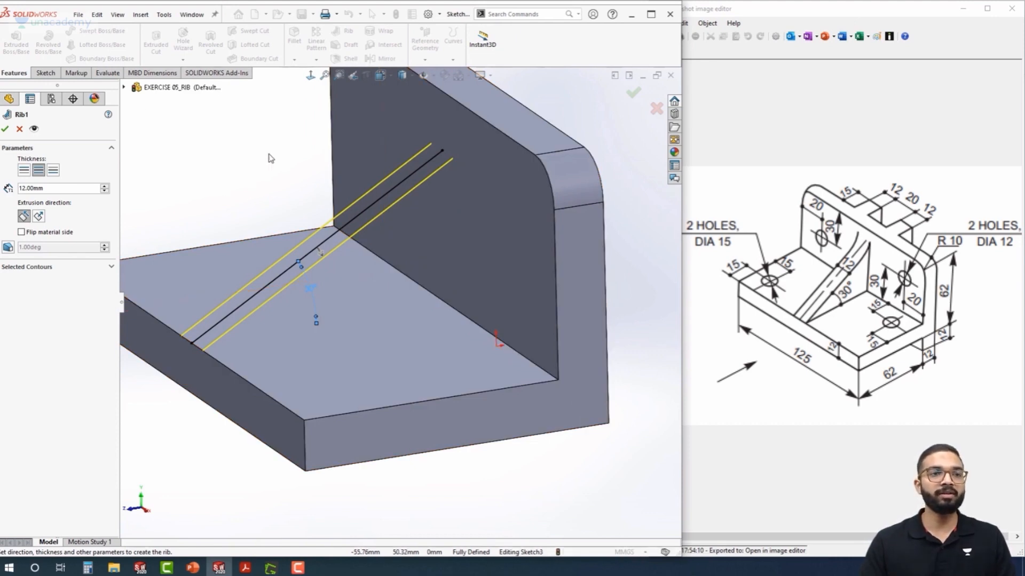
pyautogui.click(5, 131)
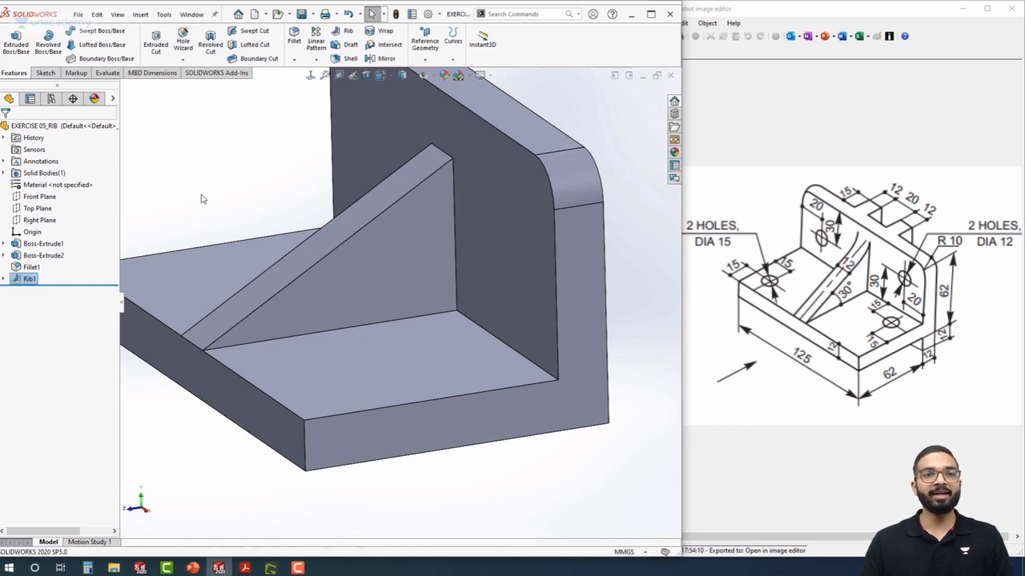
pyautogui.hotkey('ctrl', '7')
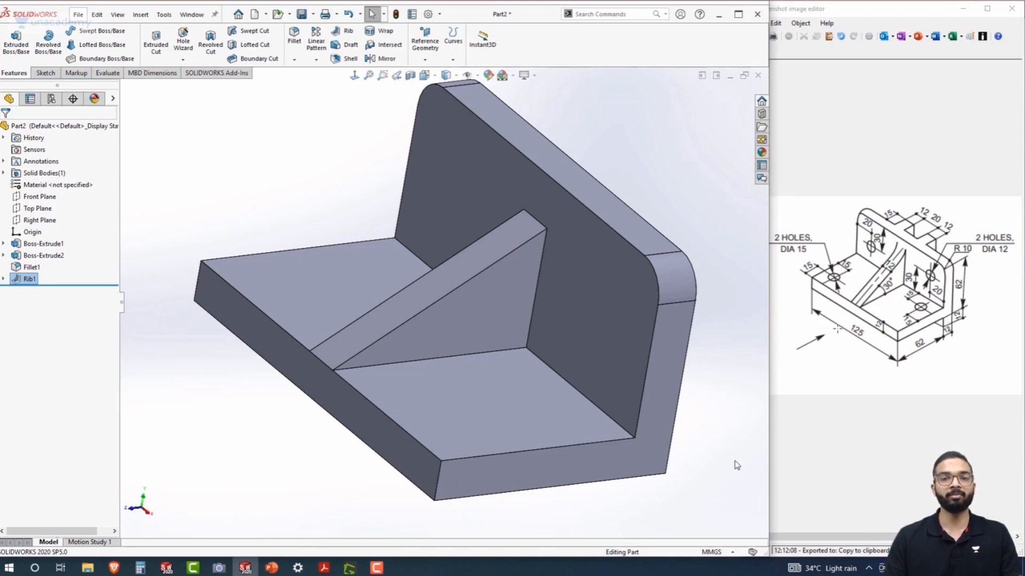
# - Sketch a rectangle about 18 × 15 mm on the bracket's L-shaped end face, extending from the origin below the base plate
pyautogui.click(563, 478)
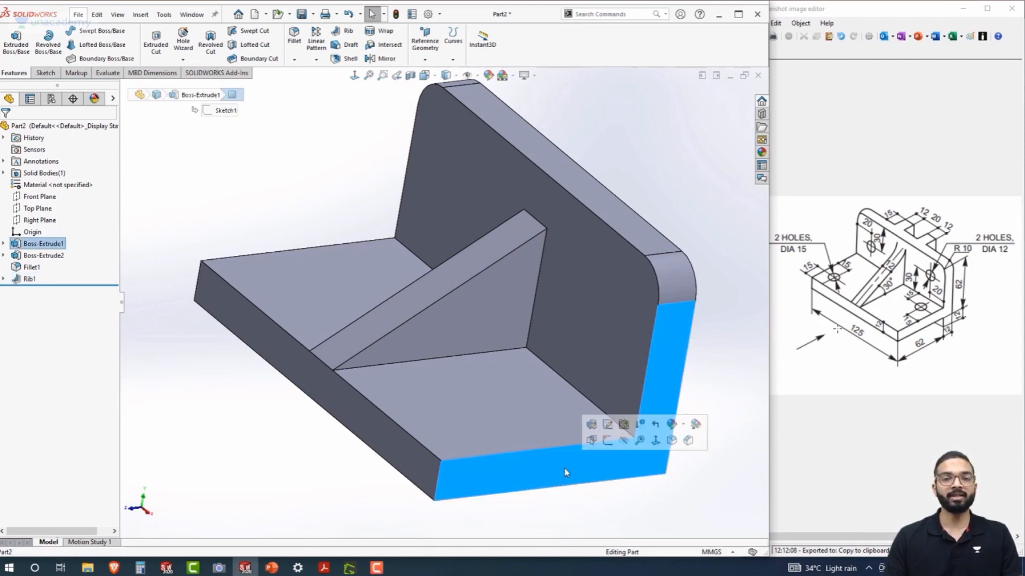
pyautogui.click(608, 442)
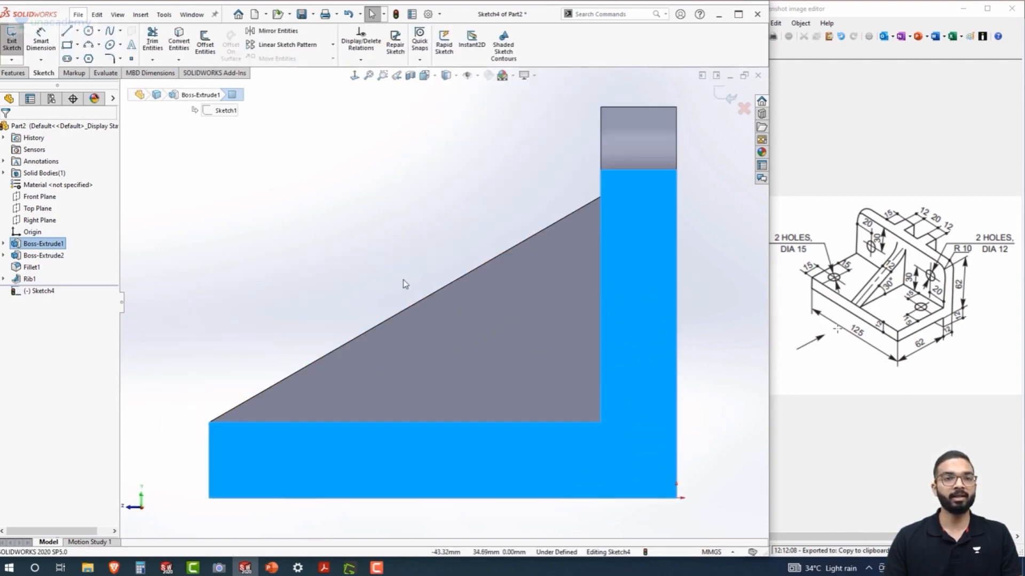
pyautogui.scroll(-2, 403, 286)
pyautogui.scroll(3, 403, 282)
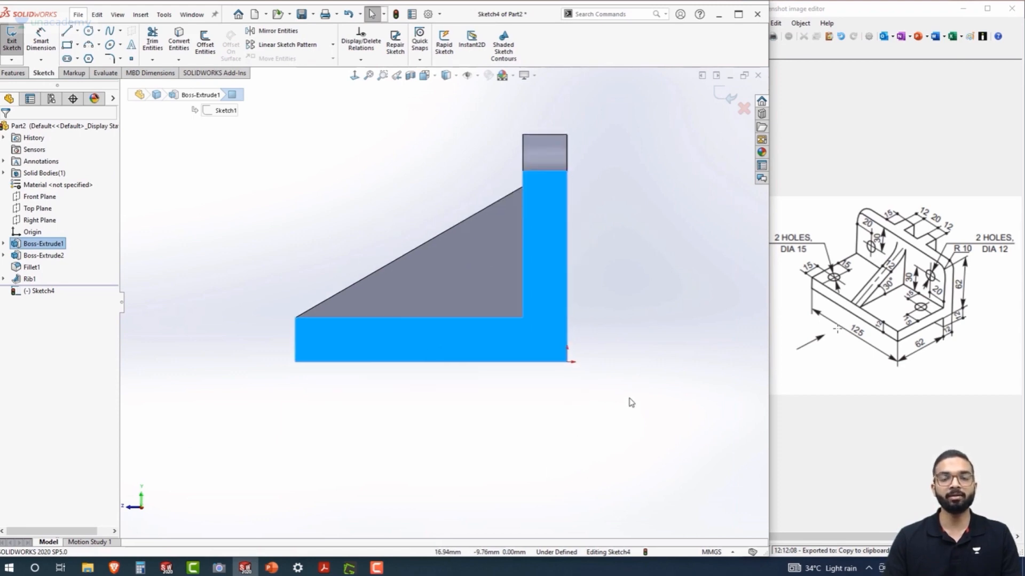
pyautogui.press('s')
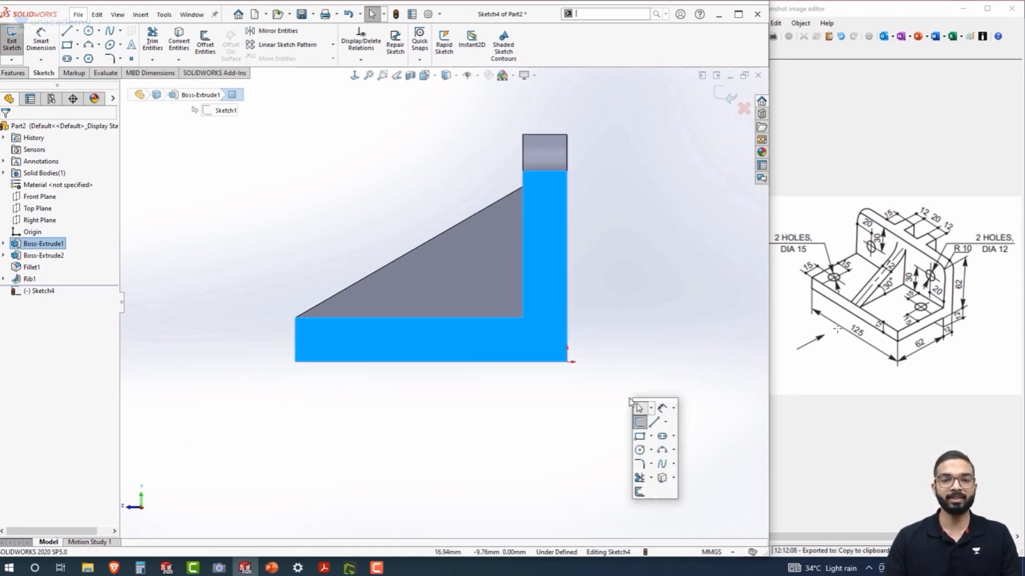
pyautogui.click(640, 438)
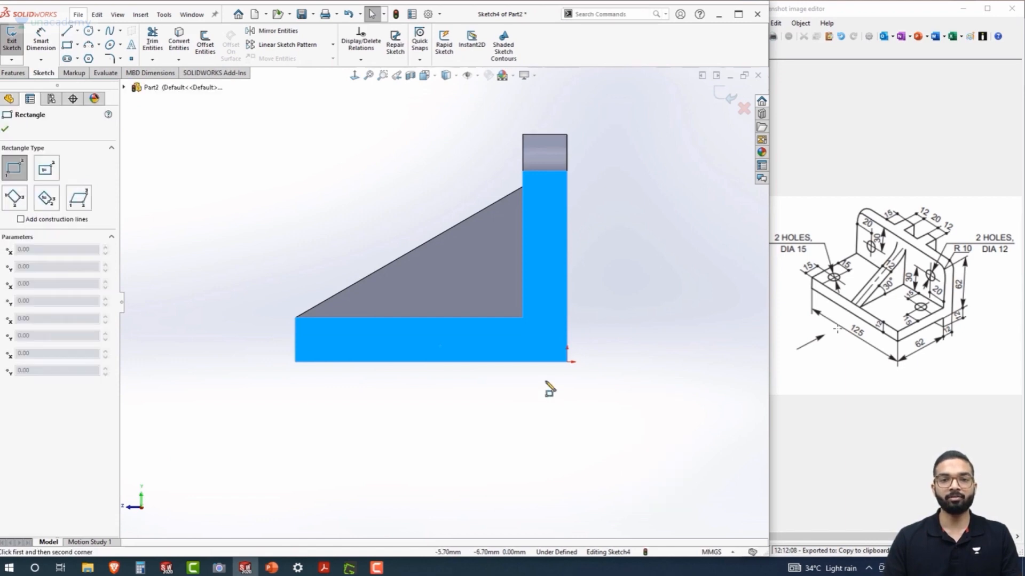
pyautogui.click(566, 362)
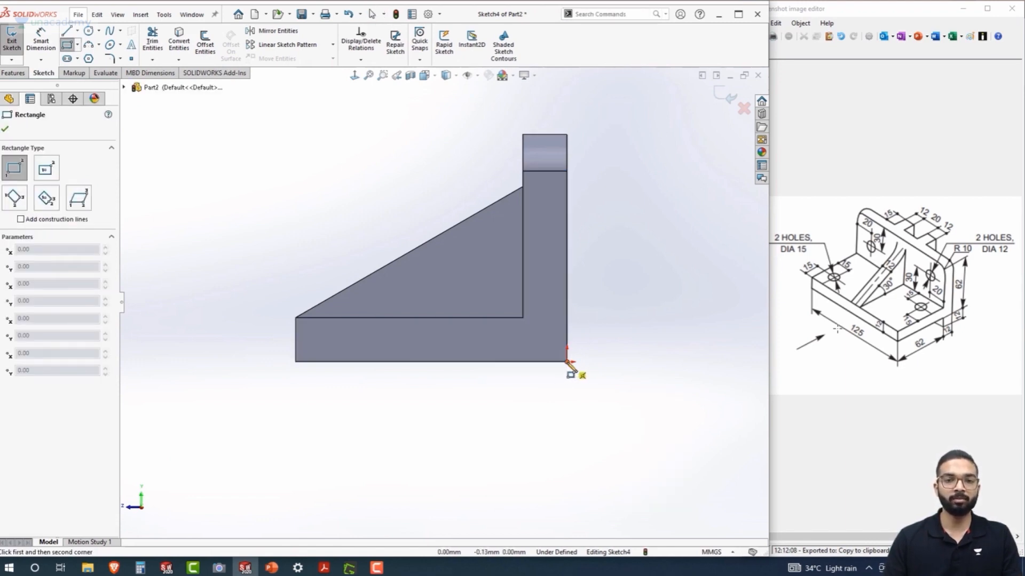
pyautogui.click(501, 418)
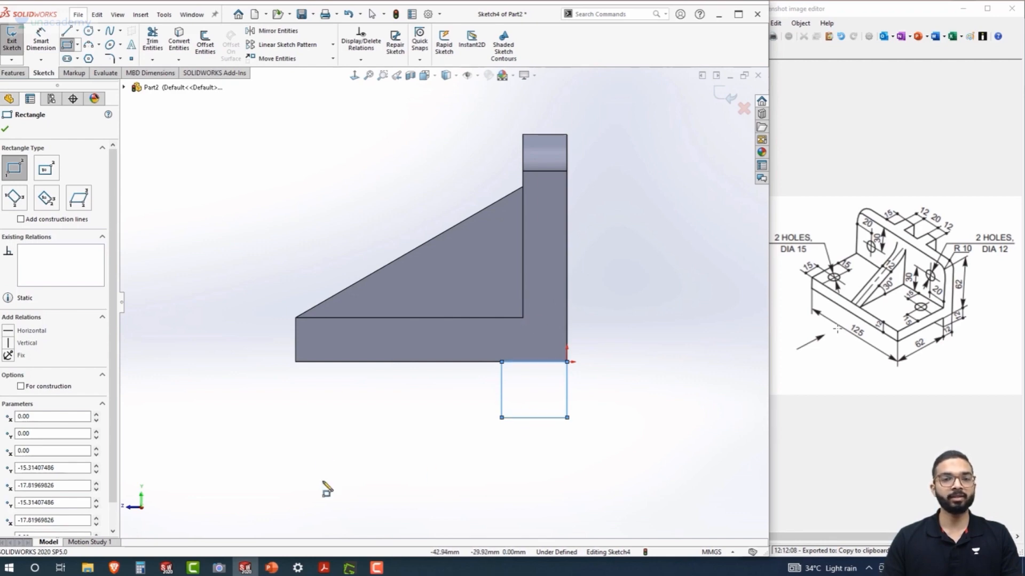
pyautogui.press('Escape')
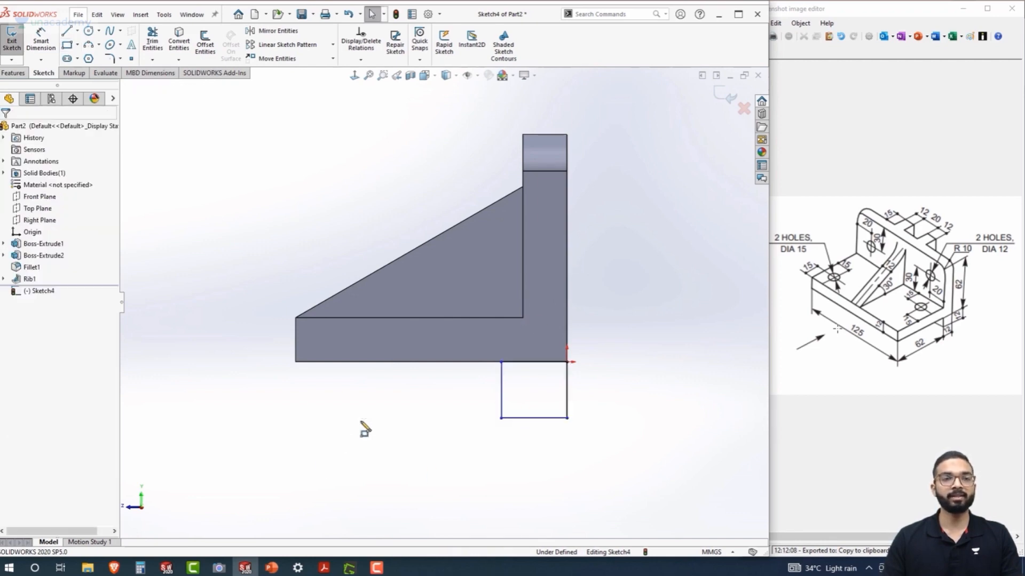
# - Make the rectangle's vertical line nearest the plate's front collinear with the wall's inner face edge
pyautogui.click(503, 402)
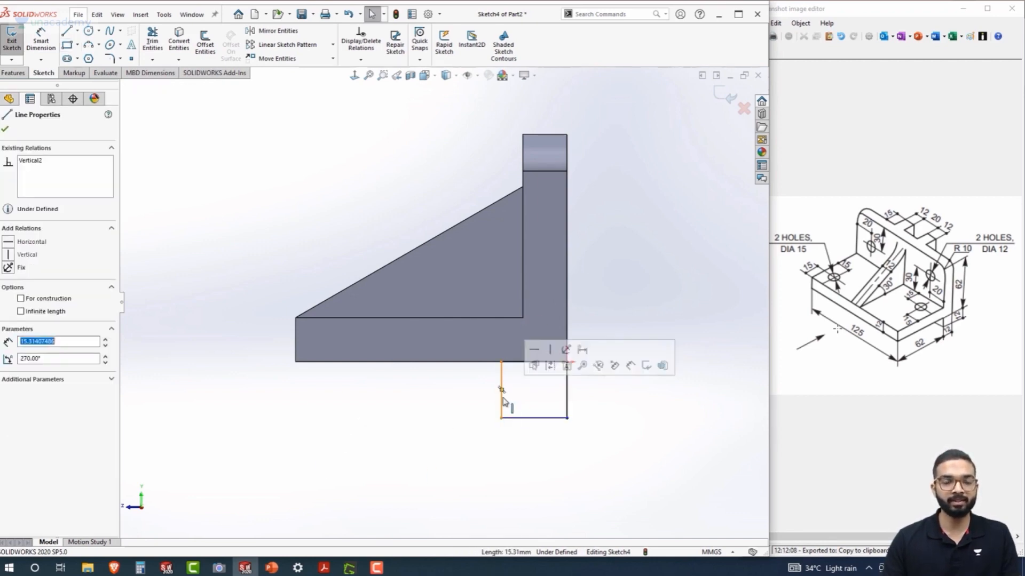
pyautogui.click(523, 283)
pyautogui.keyDown('ctrl'); pyautogui.click(523, 283); pyautogui.keyUp('ctrl')
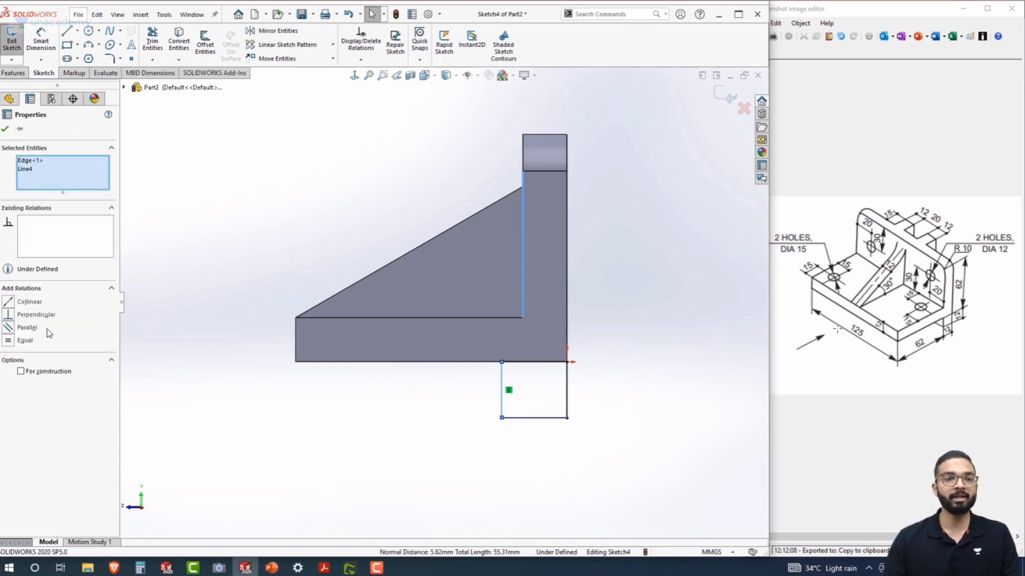
pyautogui.click(10, 303)
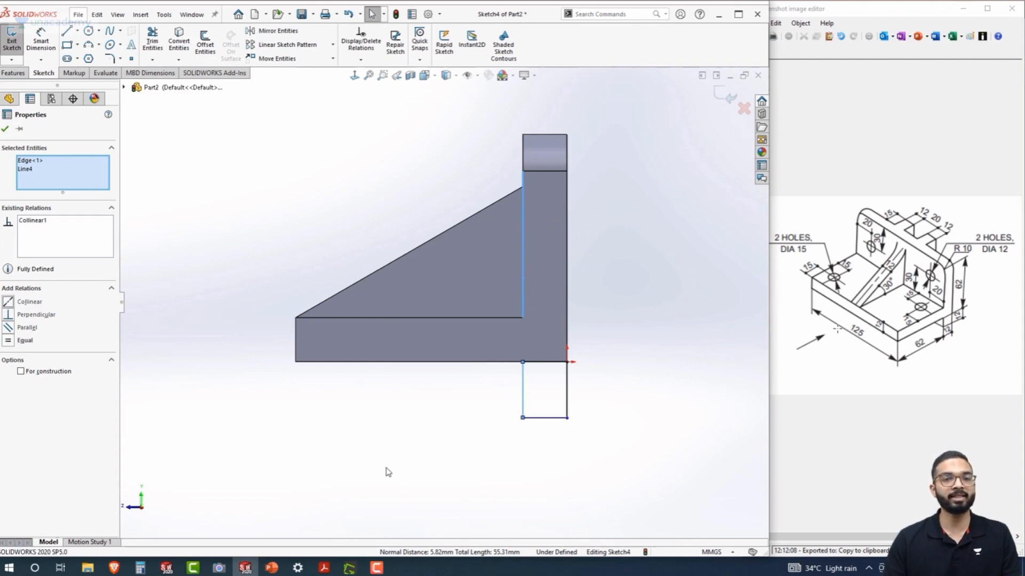
pyautogui.click(446, 405)
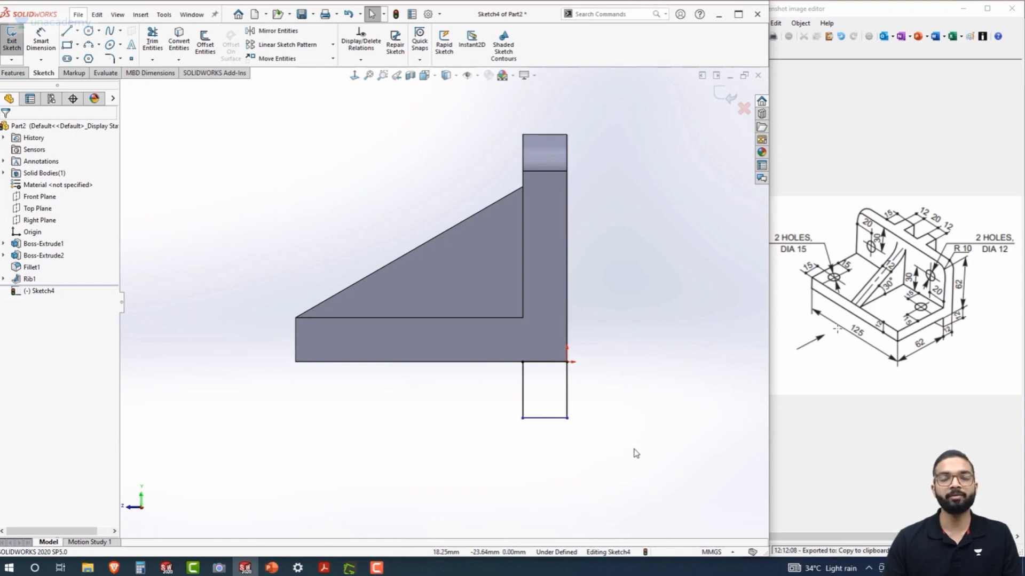
# - Dimension the rectangle's height below the base plate as 12 mm
pyautogui.moveTo(648, 397); pyautogui.dragTo(666, 332, button='right')
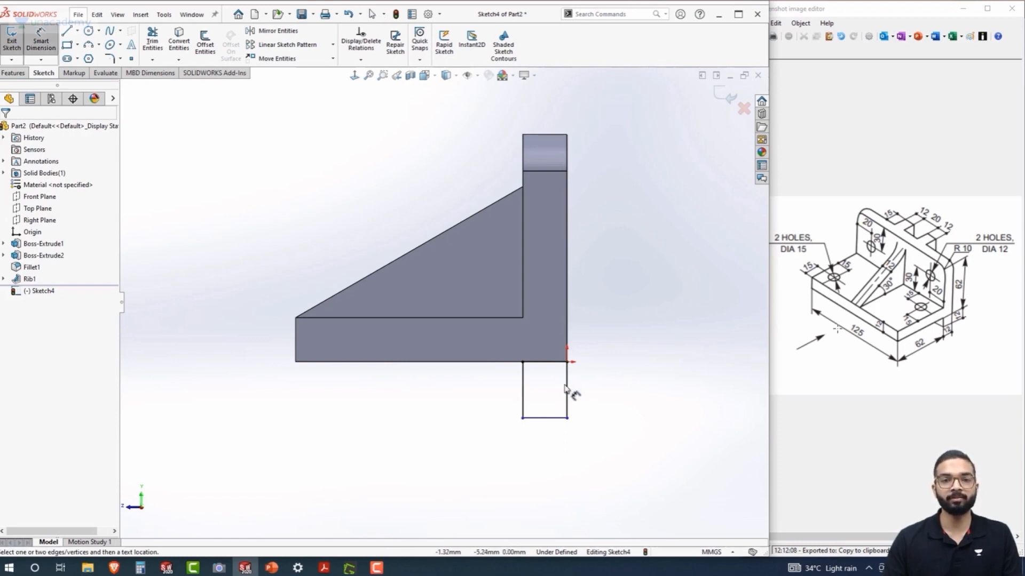
pyautogui.click(603, 395)
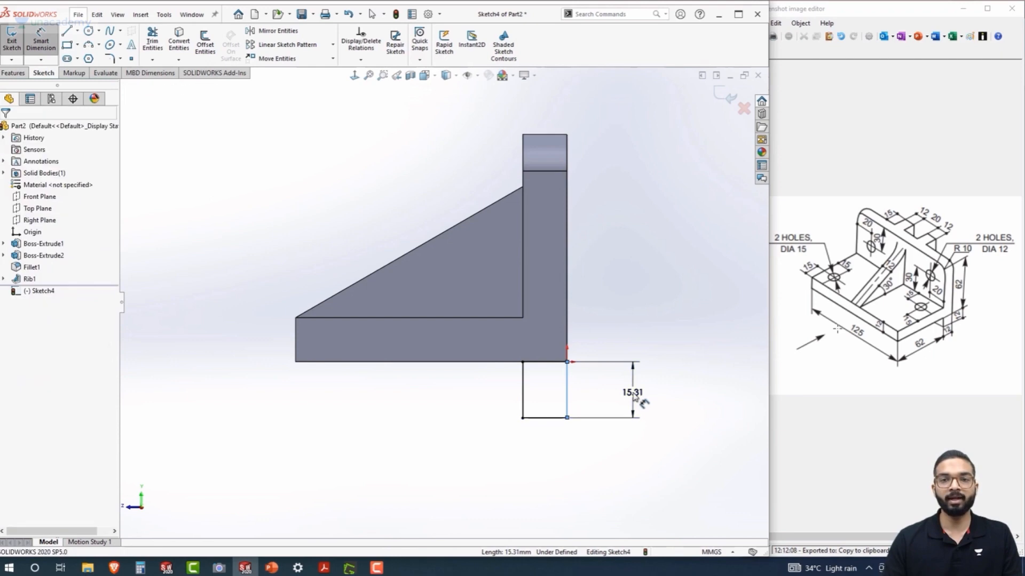
pyautogui.click(635, 395)
pyautogui.write('12')
pyautogui.press('Return')
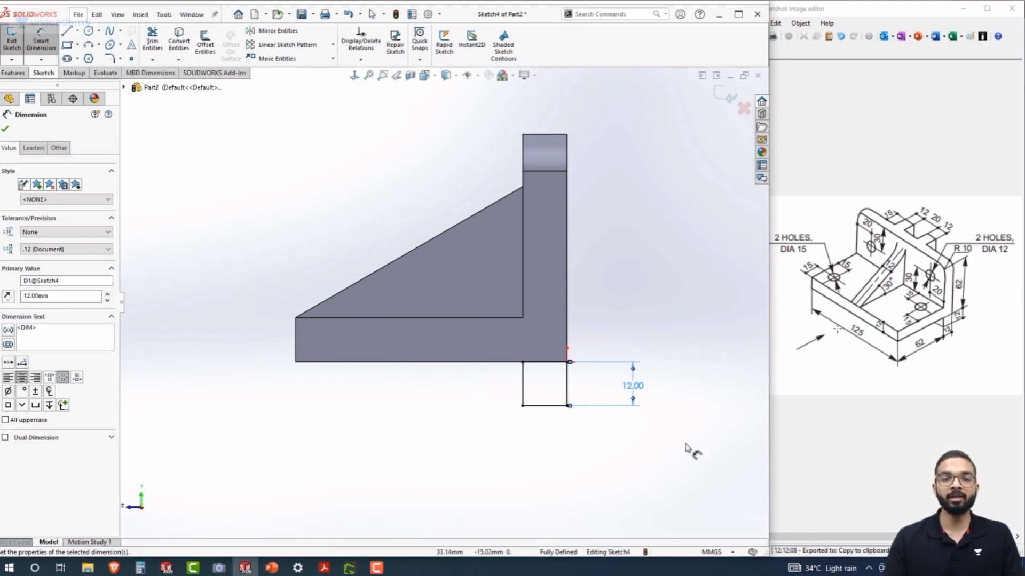
# - Extrude the rectangle below the base plate along the wall, using Up To Surface to the bracket's opposite L-shaped end face
pyautogui.click(15, 73)
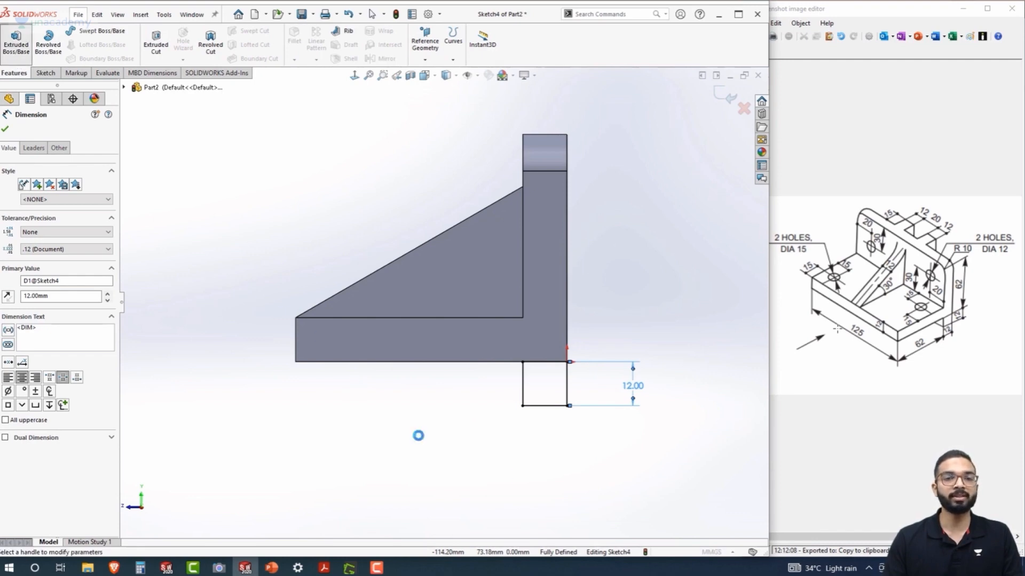
pyautogui.moveTo(477, 436); pyautogui.dragTo(430, 449, button='middle')
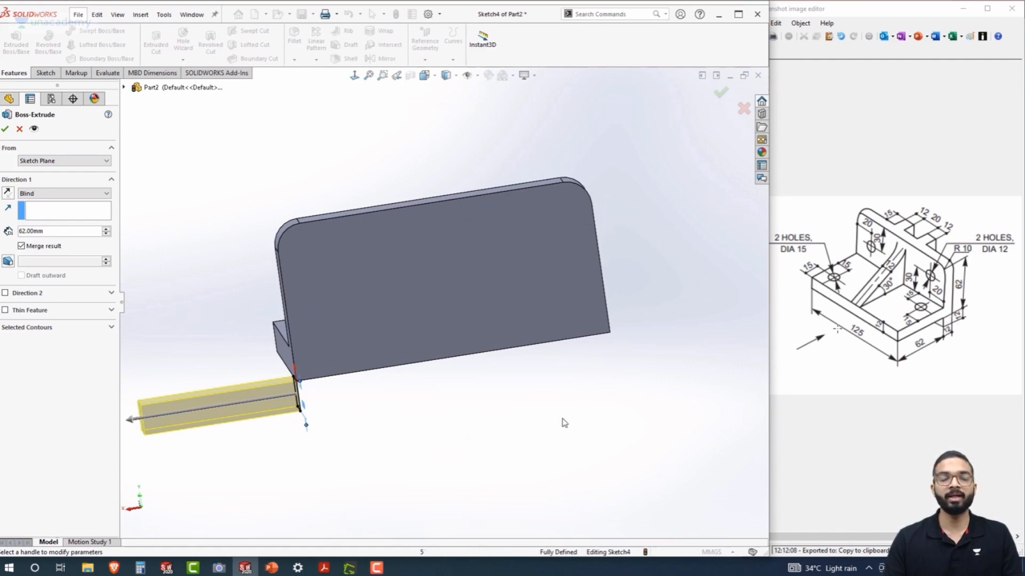
pyautogui.click(84, 195)
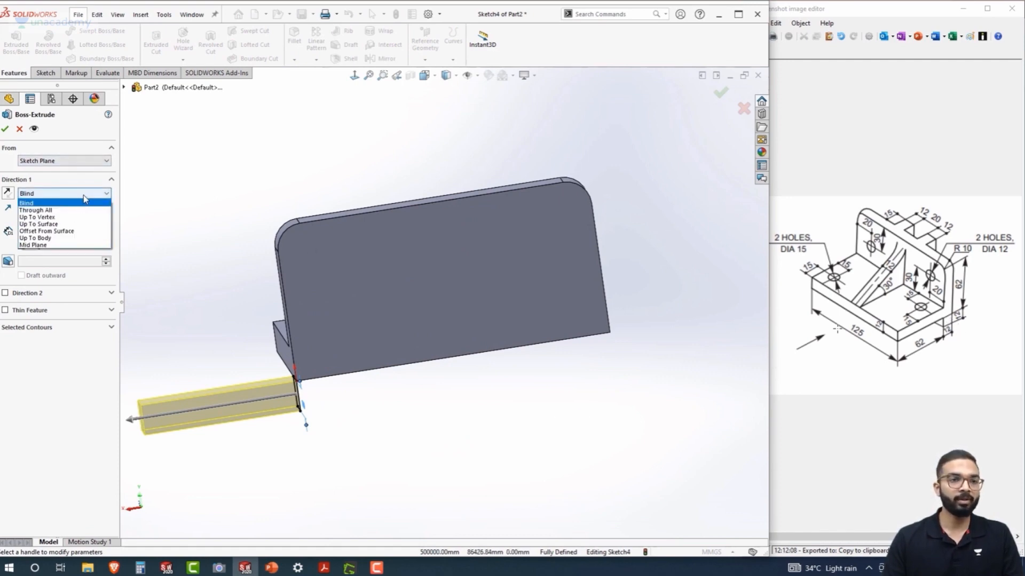
pyautogui.click(73, 225)
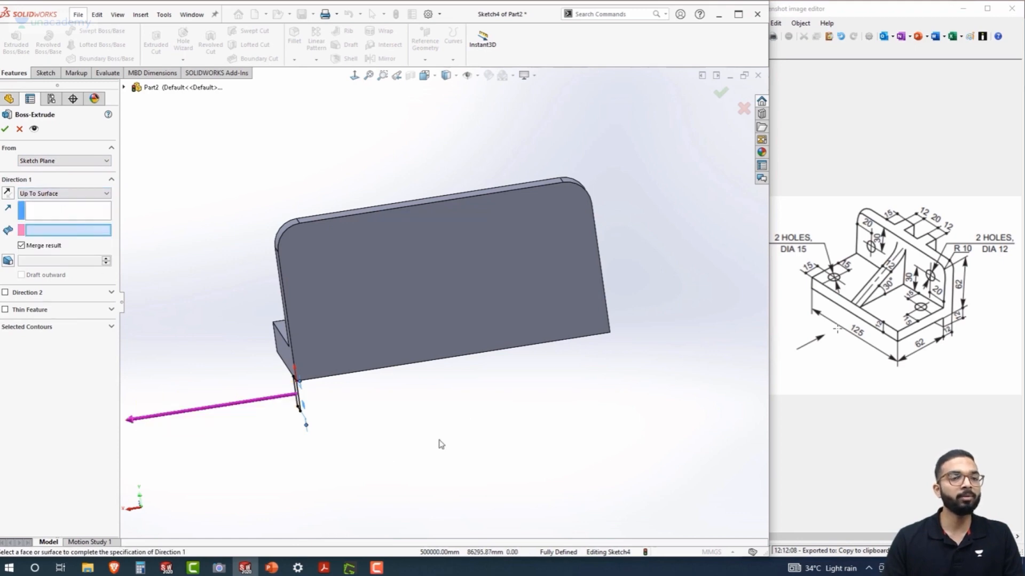
pyautogui.moveTo(482, 394); pyautogui.dragTo(390, 408, button='middle')
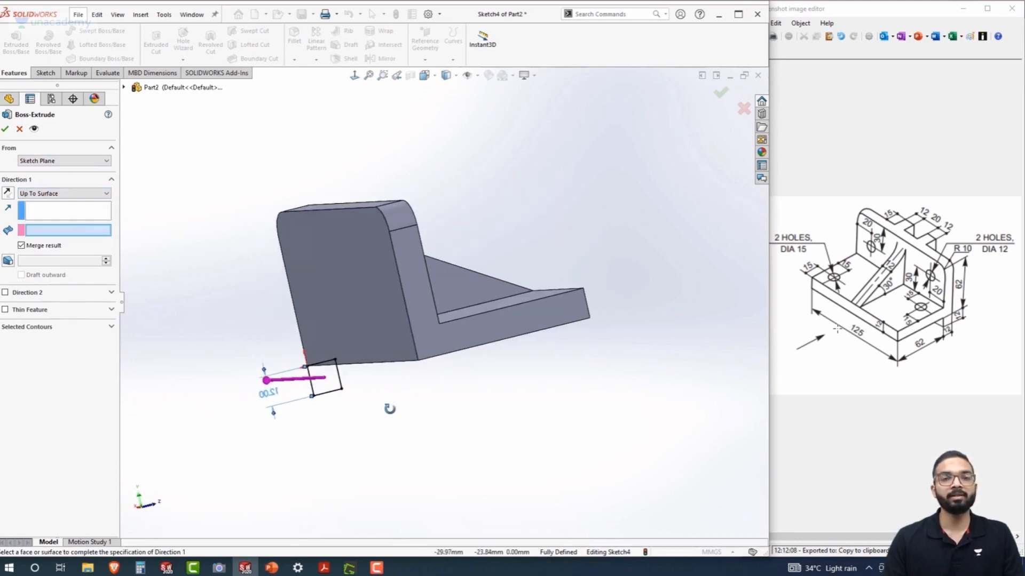
pyautogui.click(432, 345)
pyautogui.moveTo(389, 455); pyautogui.dragTo(438, 461, button='middle')
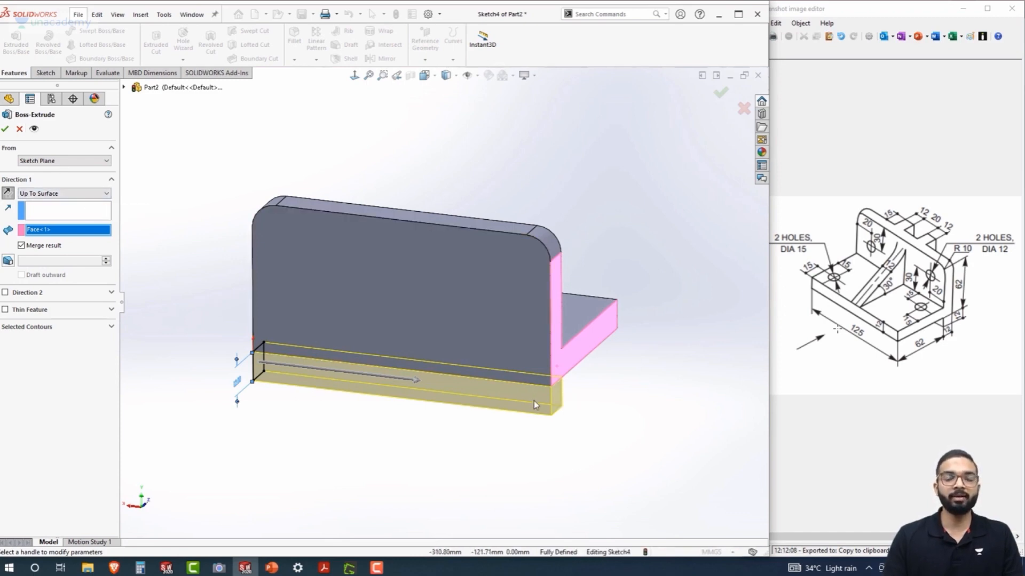
pyautogui.click(5, 130)
pyautogui.moveTo(359, 448); pyautogui.dragTo(539, 339, button='middle')
pyautogui.moveTo(411, 409); pyautogui.dragTo(414, 489, button='middle')
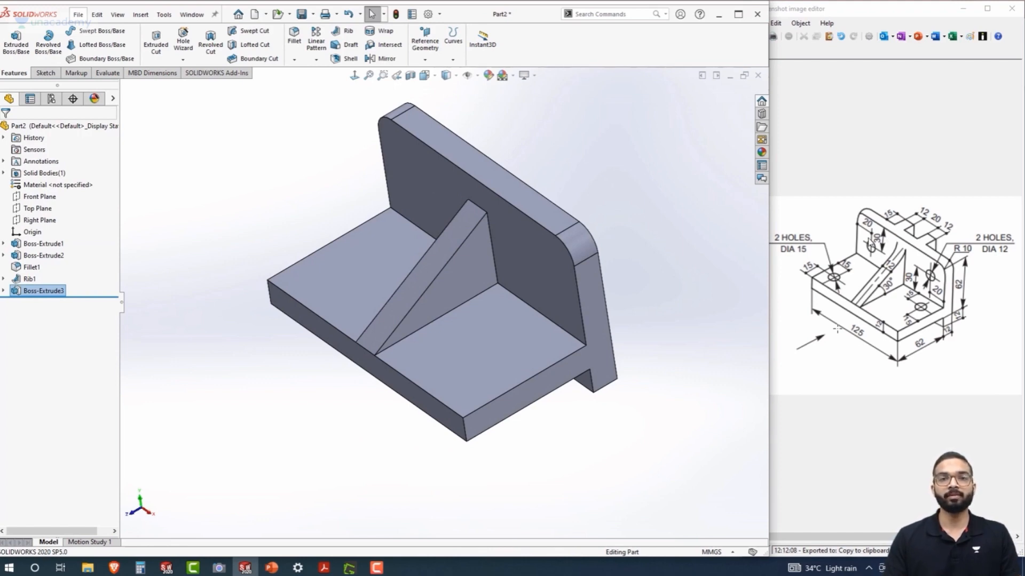
# - Start a sketch on the wall's top face and draw a vertical centerline from the origin to the base plate's front edge
pyautogui.click(451, 152)
pyautogui.click(493, 113)
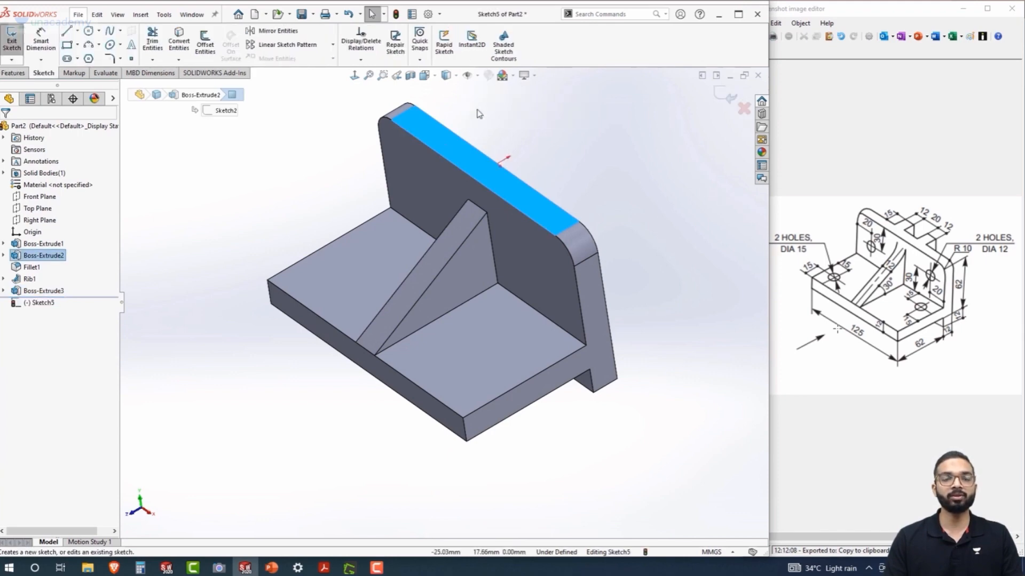
pyautogui.click(354, 75)
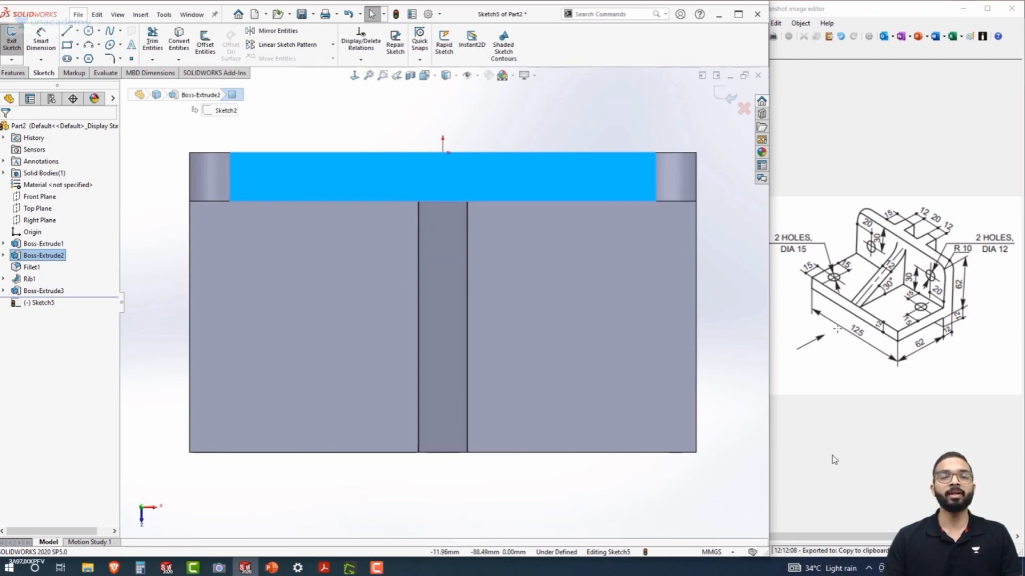
pyautogui.click(77, 31)
pyautogui.click(91, 57)
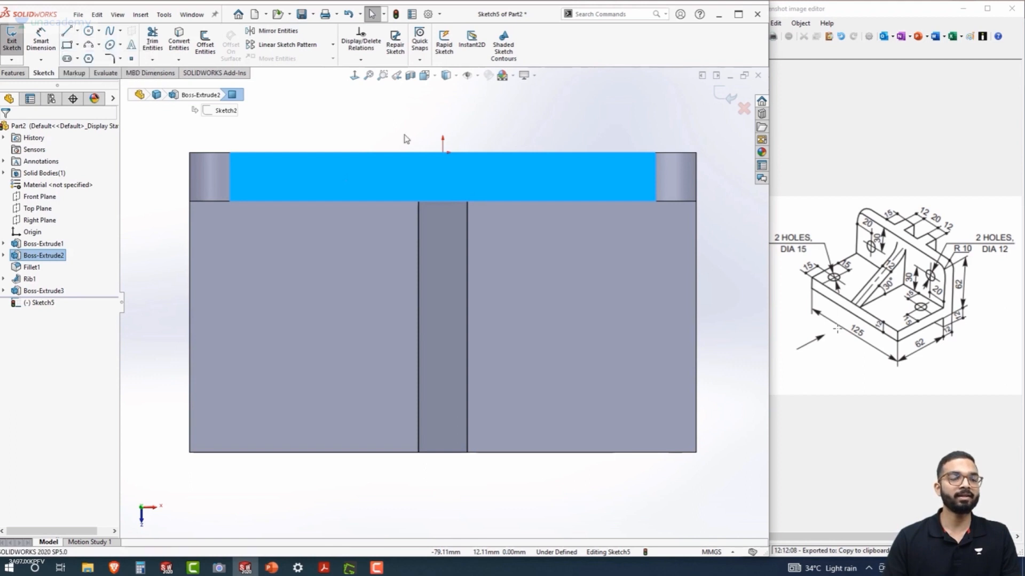
pyautogui.click(443, 153)
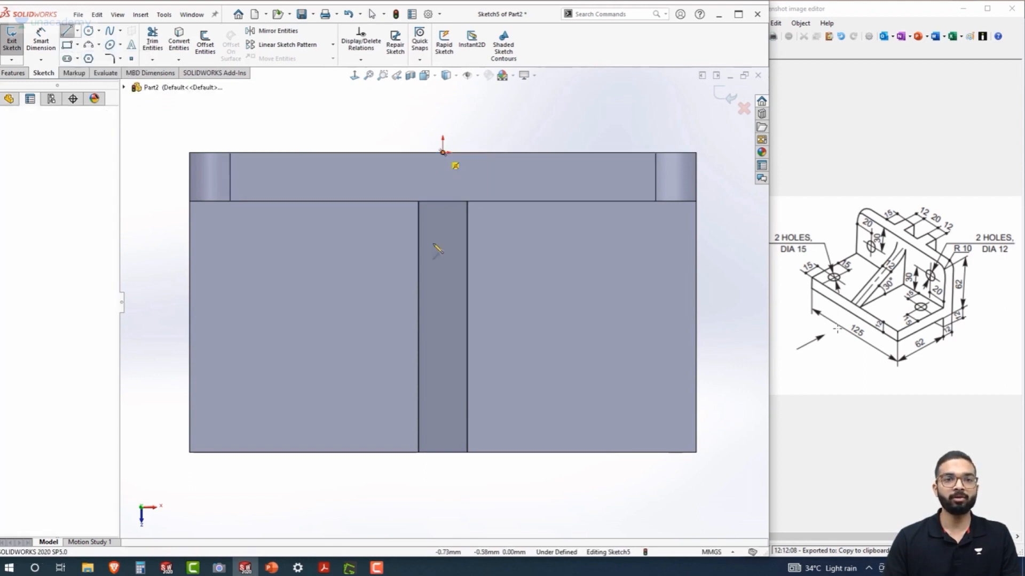
pyautogui.click(442, 453)
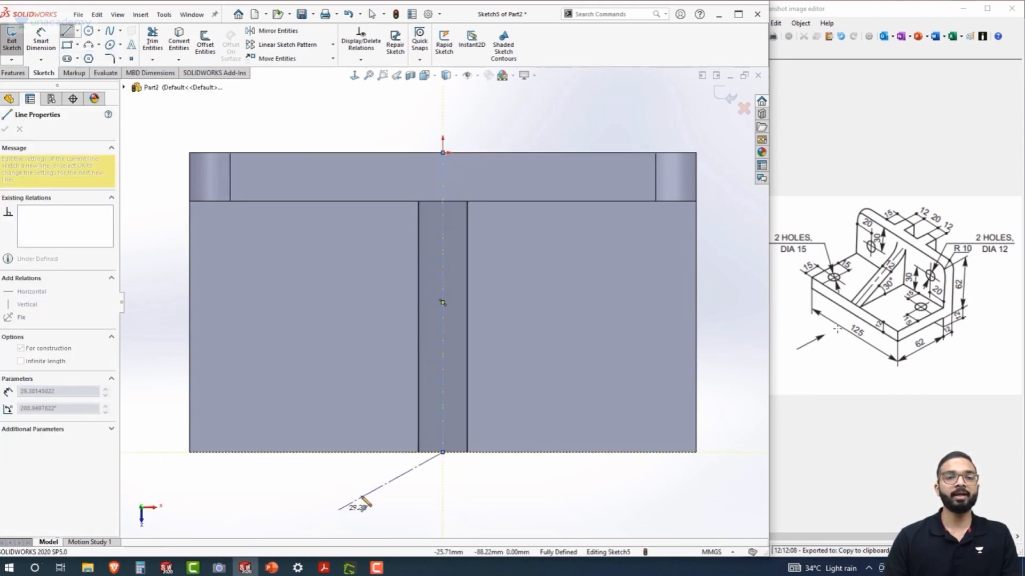
pyautogui.press('Escape')
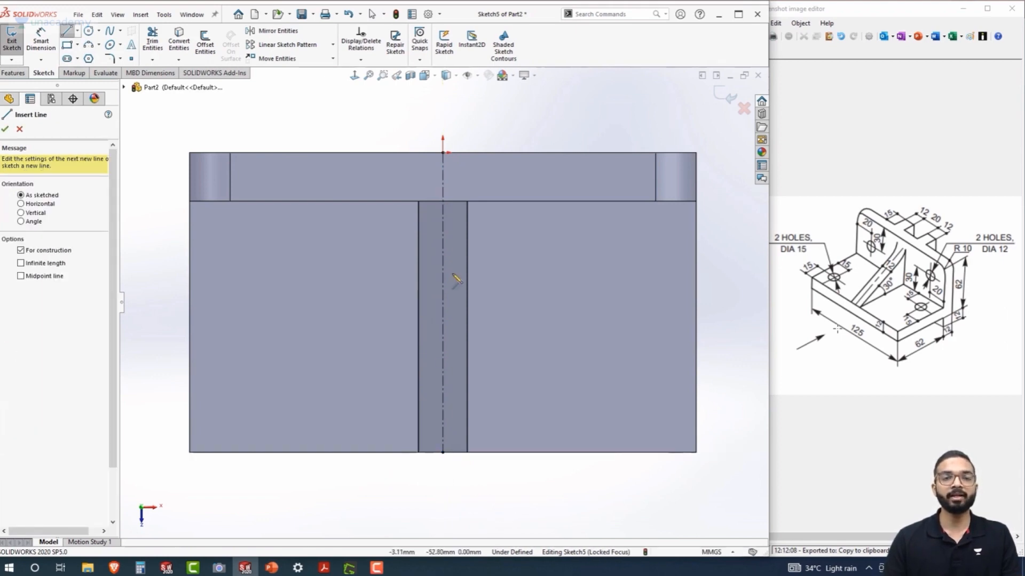
# - Sketch a corner rectangle about 12.6 × 12.1 mm extending outward from the wall's rear edge, on the negative-X side of the centerline
pyautogui.click(442, 153)
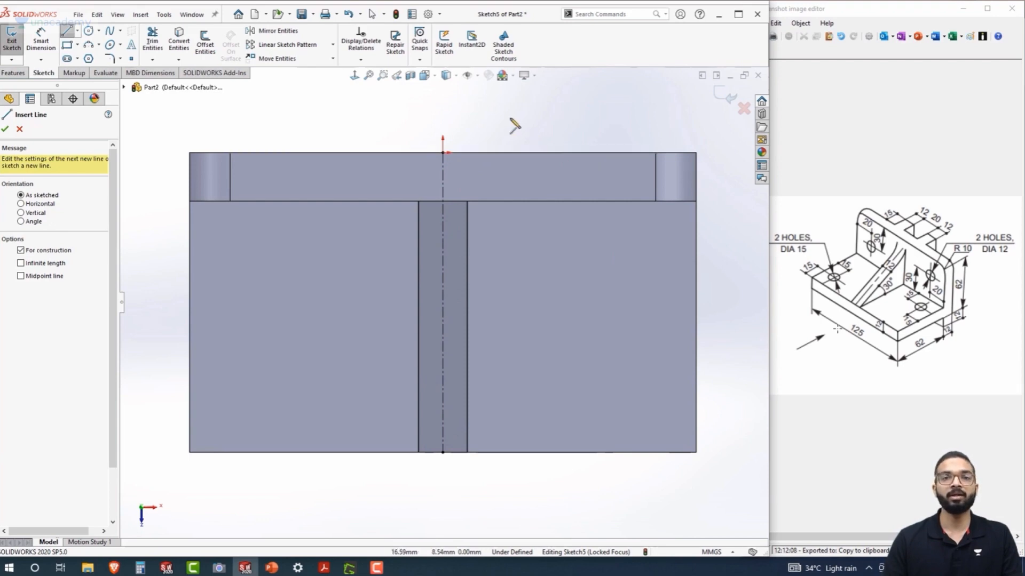
pyautogui.press('s')
pyautogui.click(520, 158)
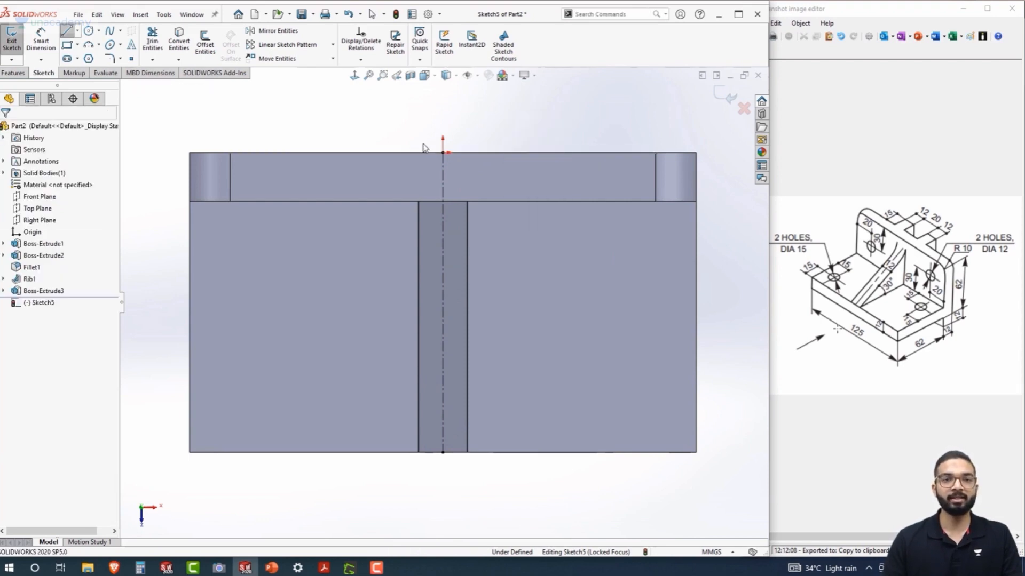
pyautogui.click(362, 152)
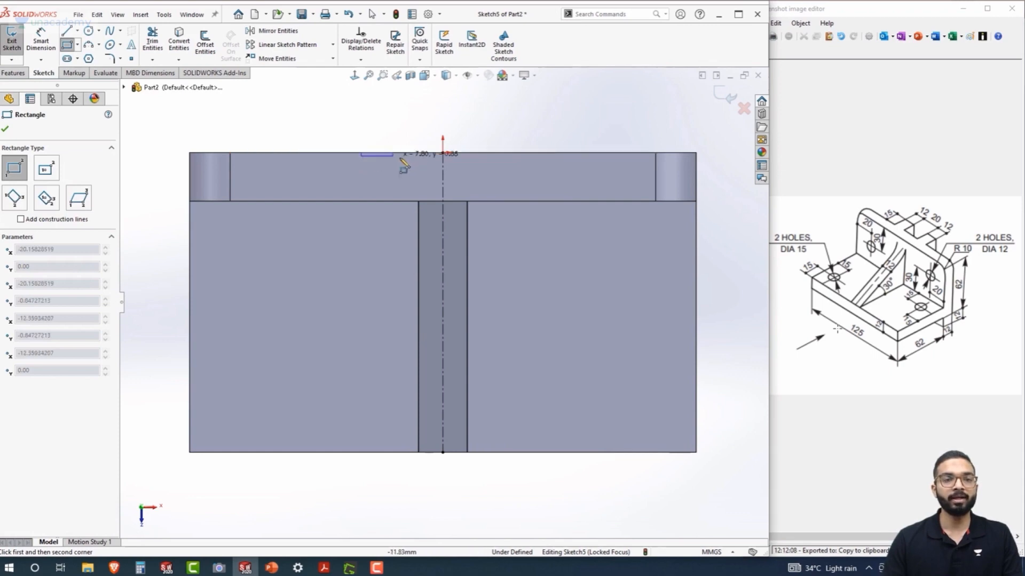
pyautogui.click(413, 104)
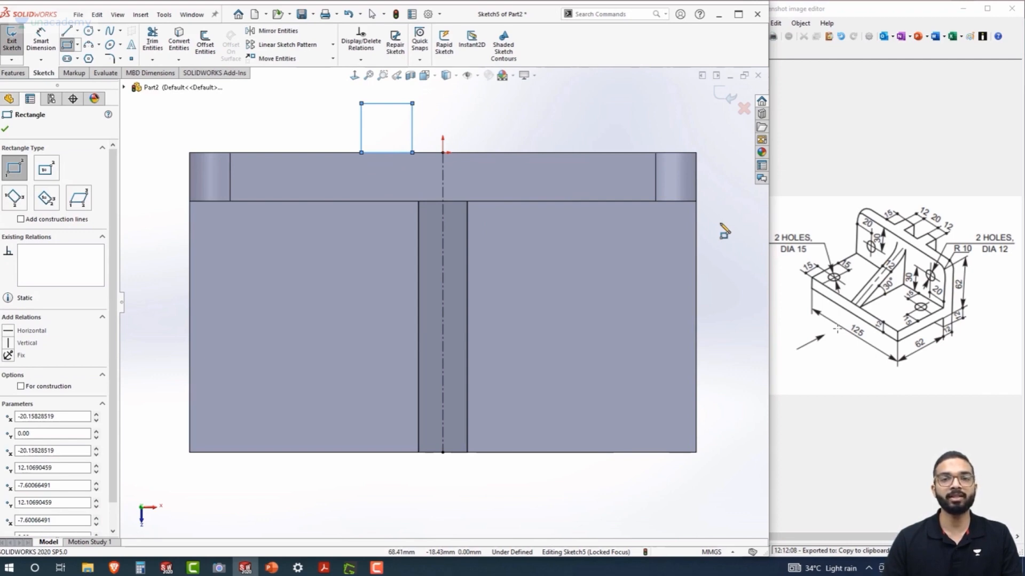
# - Dimension the rectangle to project 15 mm from the wall's rear edge and to be 12 mm wide
pyautogui.moveTo(724, 231); pyautogui.dragTo(722, 170, button='right')
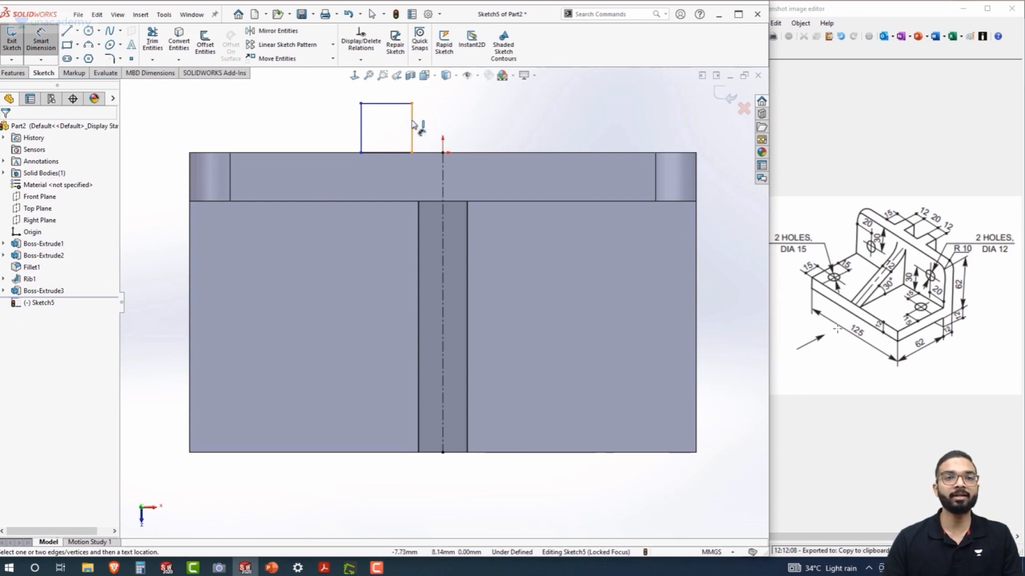
pyautogui.click(362, 128)
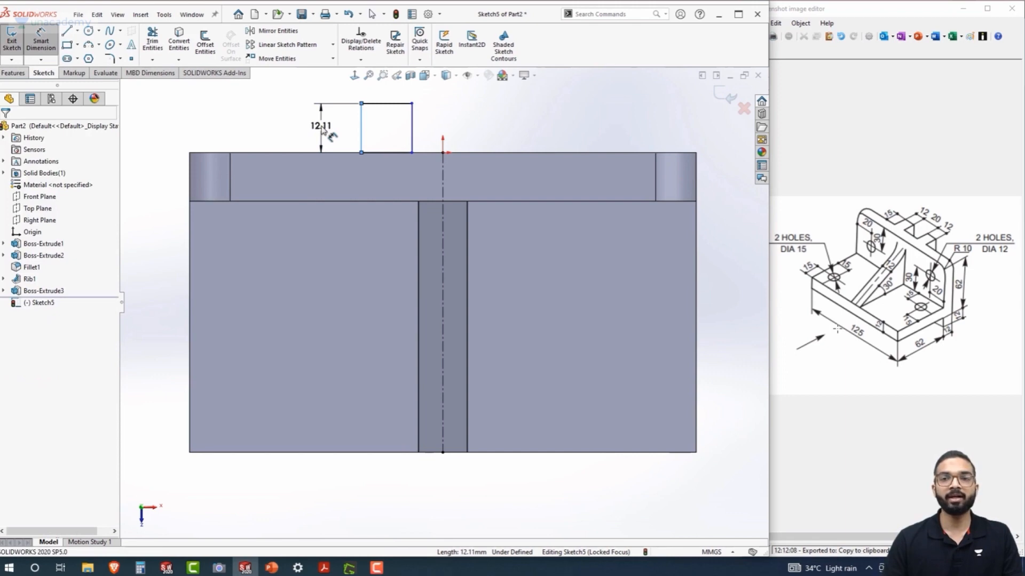
pyautogui.click(321, 130)
pyautogui.write('15')
pyautogui.press('Return')
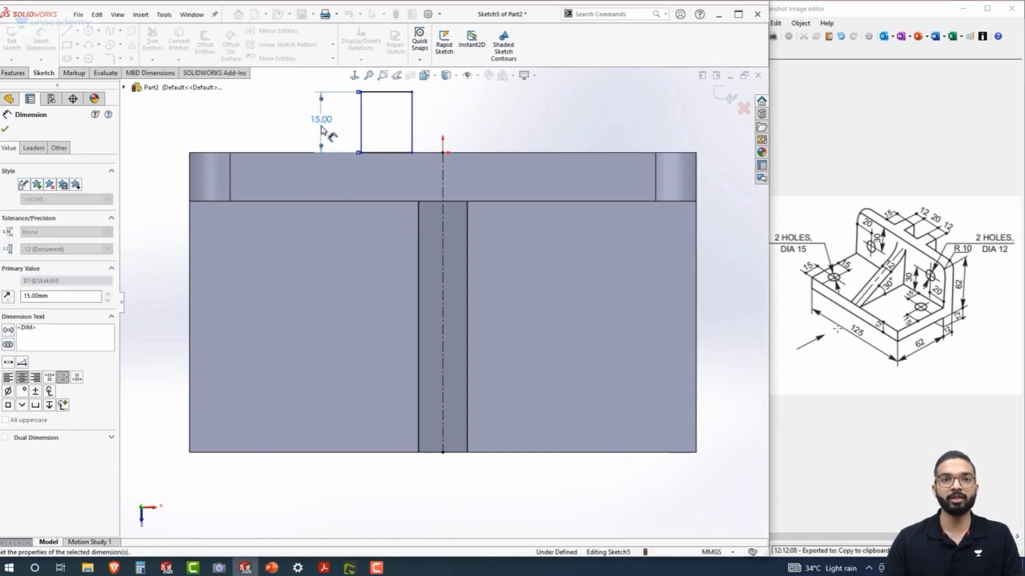
pyautogui.click(387, 94)
pyautogui.click(390, 119)
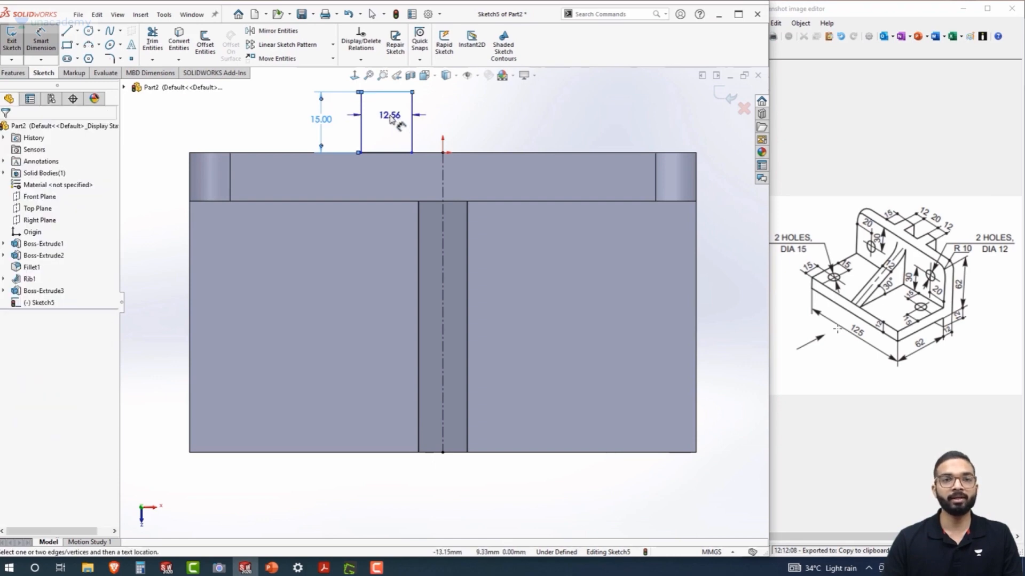
pyautogui.write('12')
pyautogui.press('Return')
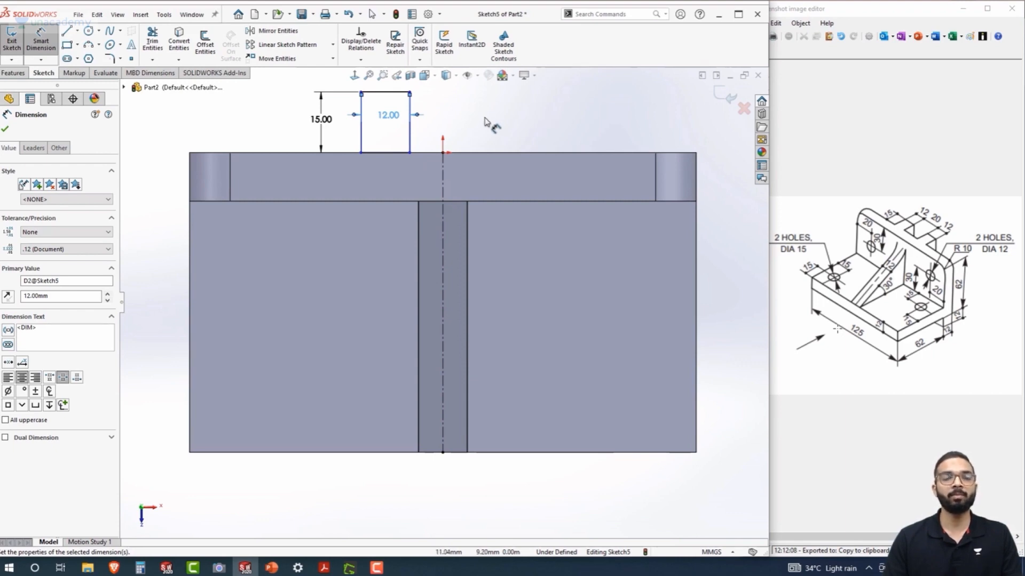
# - Add a 20 mm doubled dimension across the centerline from the rectangle's nearest vertical line
pyautogui.click(410, 130)
pyautogui.click(442, 194)
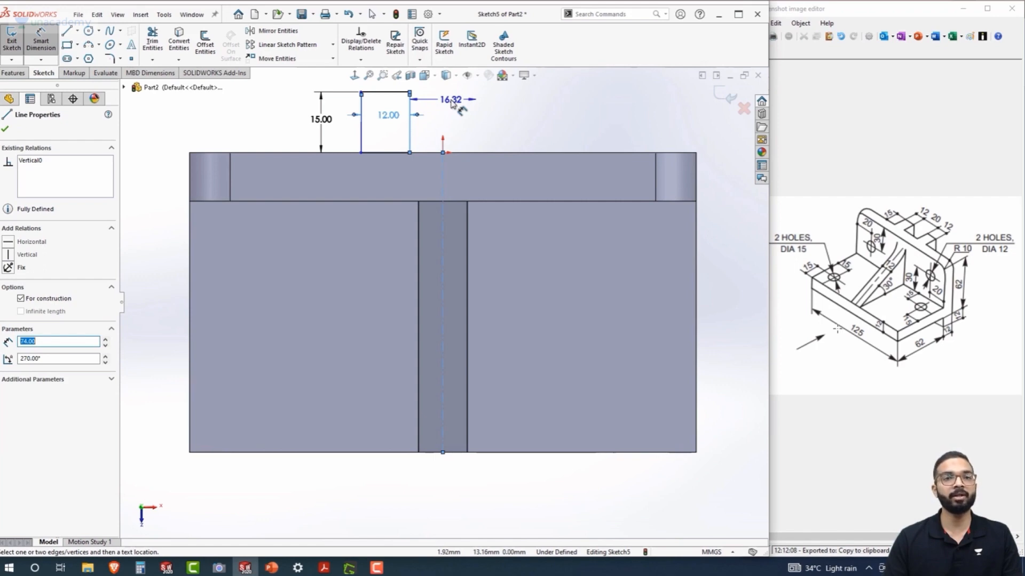
pyautogui.click(451, 103)
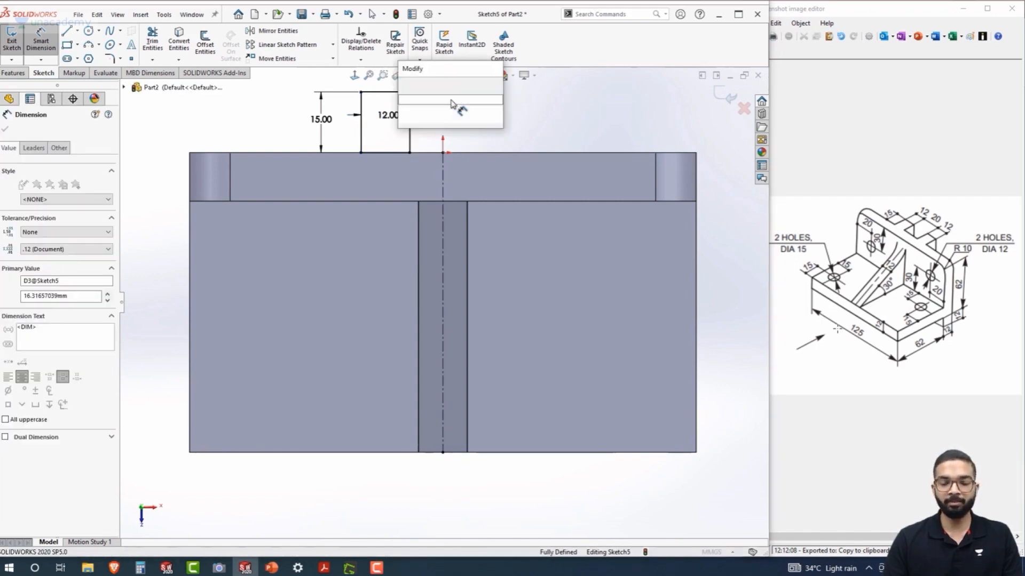
pyautogui.write('20')
pyautogui.press('Return')
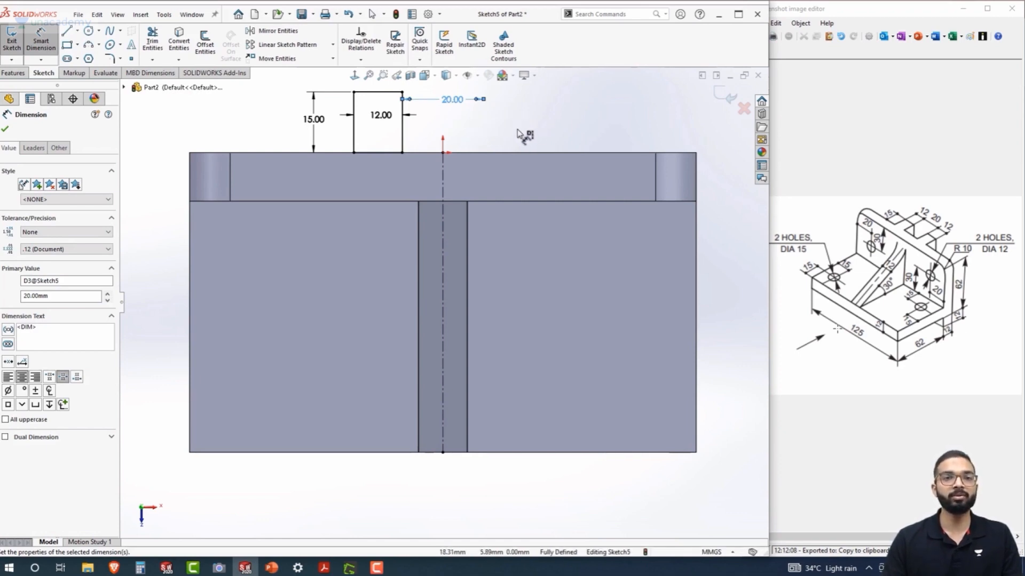
pyautogui.press('Escape')
# - Mirror the rectangle's four lines about the vertical centerline, keeping the original as a copy
pyautogui.click(289, 32)
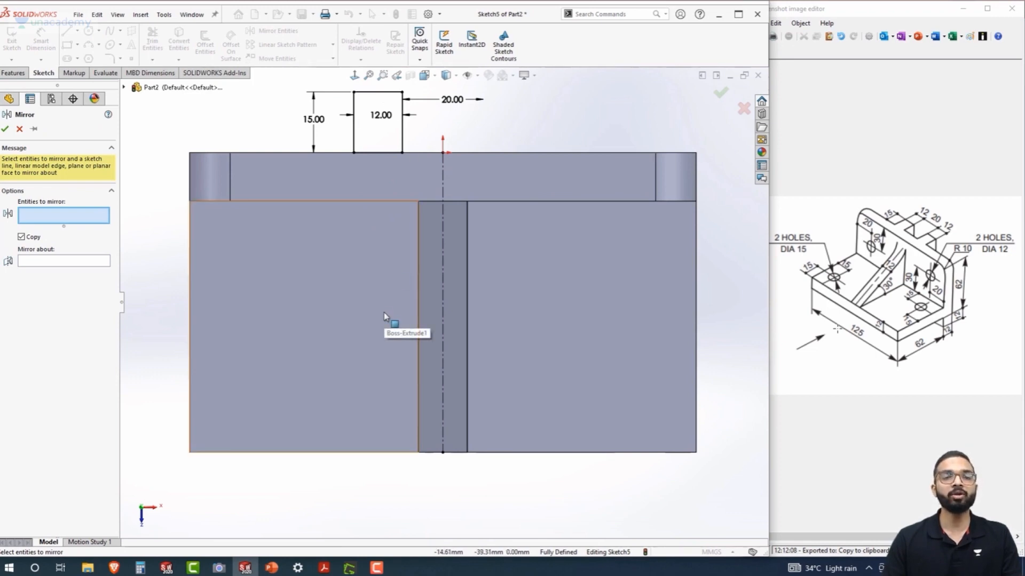
pyautogui.scroll(3, 383, 312)
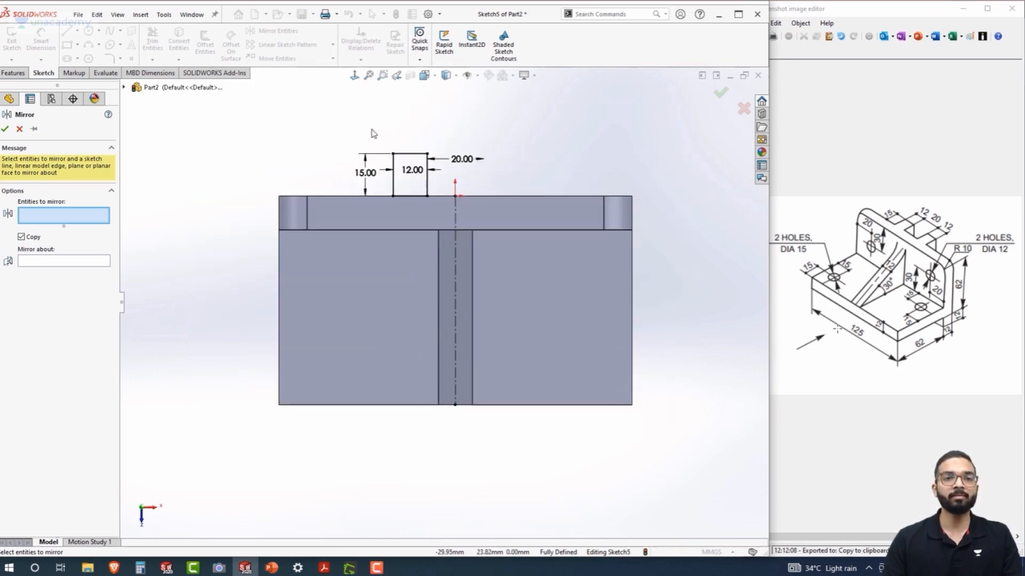
pyautogui.moveTo(372, 123); pyautogui.dragTo(444, 217)
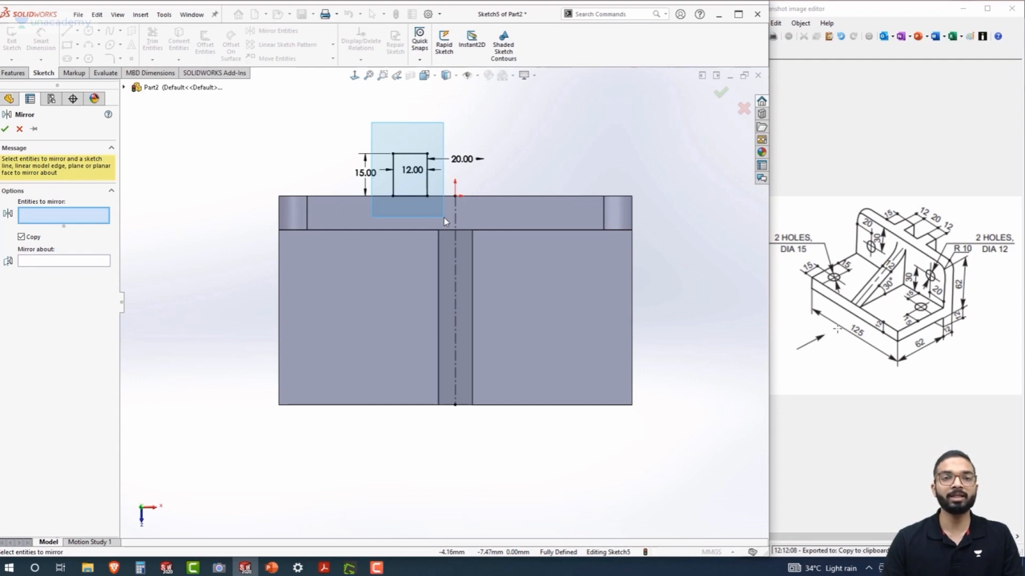
pyautogui.moveTo(444, 217); pyautogui.dragTo(444, 218)
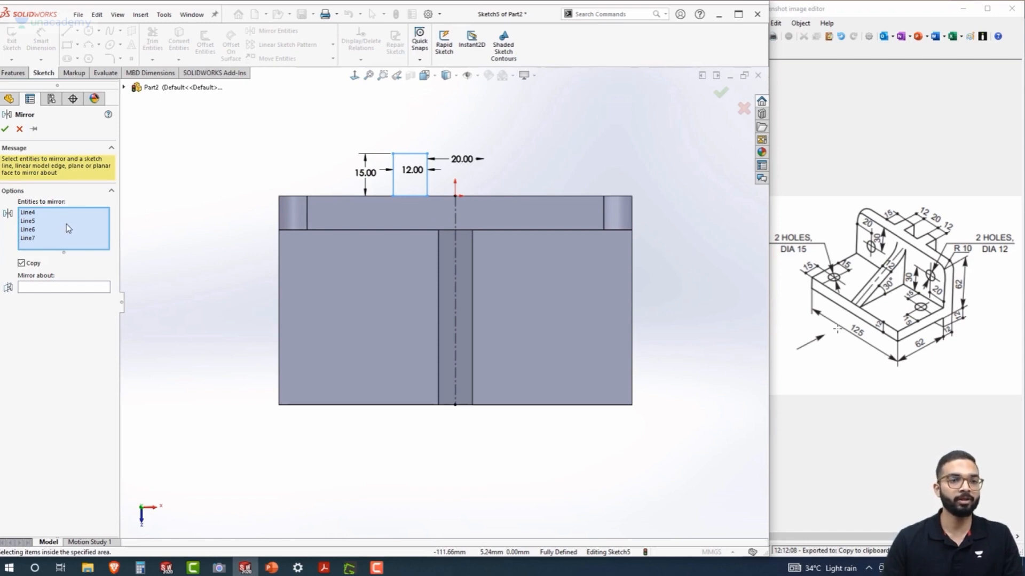
pyautogui.click(59, 289)
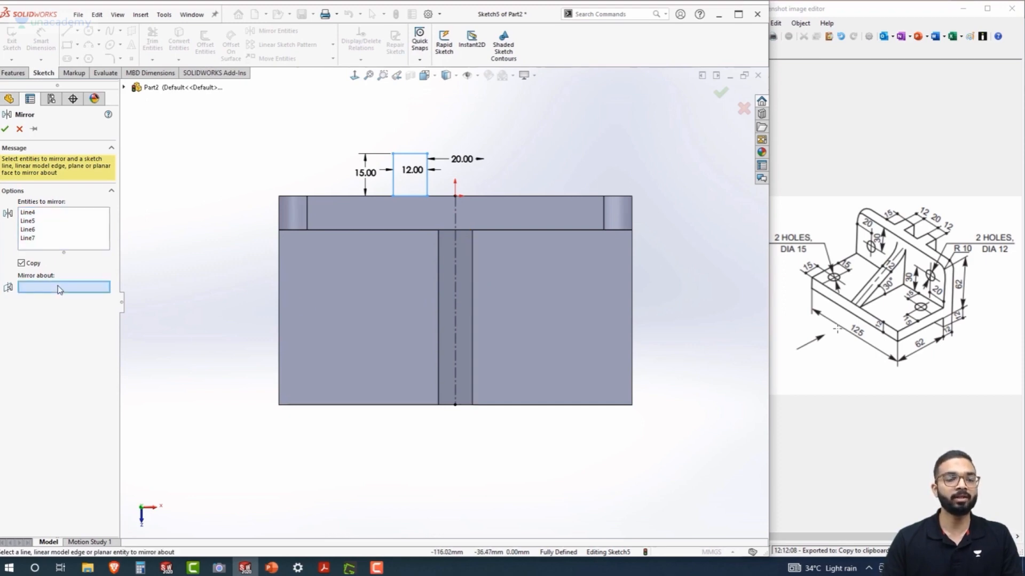
pyautogui.click(458, 219)
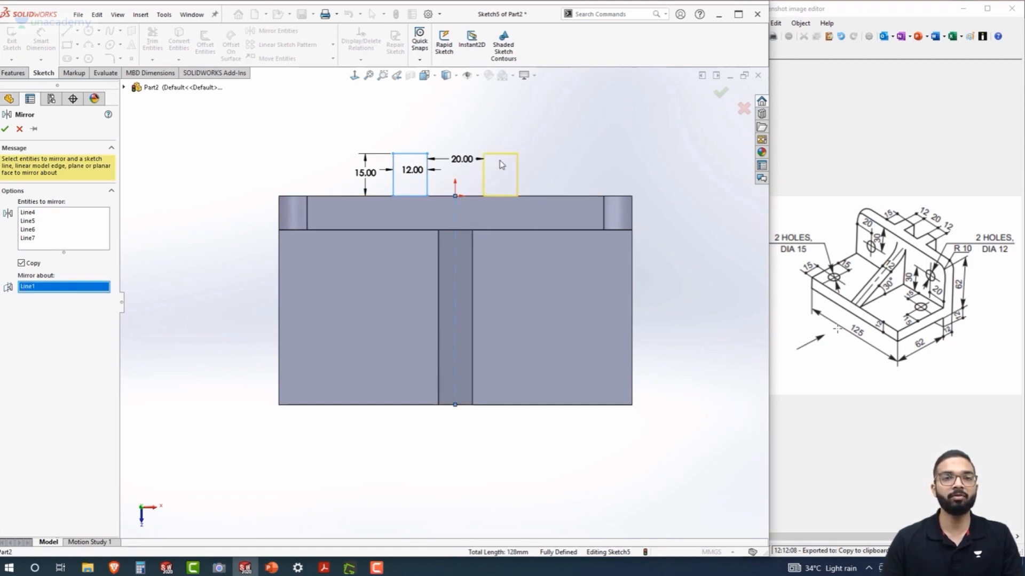
pyautogui.scroll(-5, 476, 163)
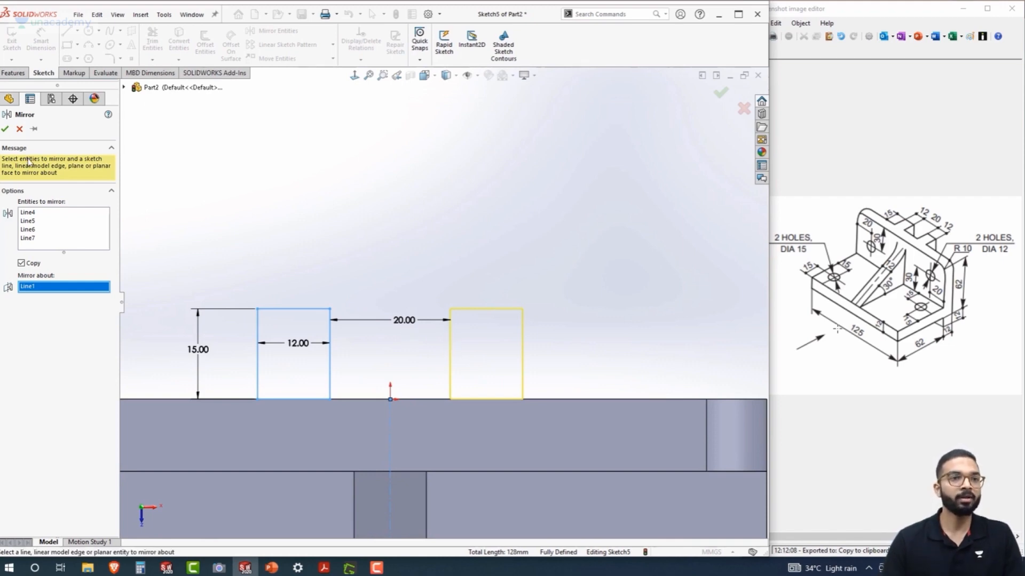
pyautogui.click(6, 129)
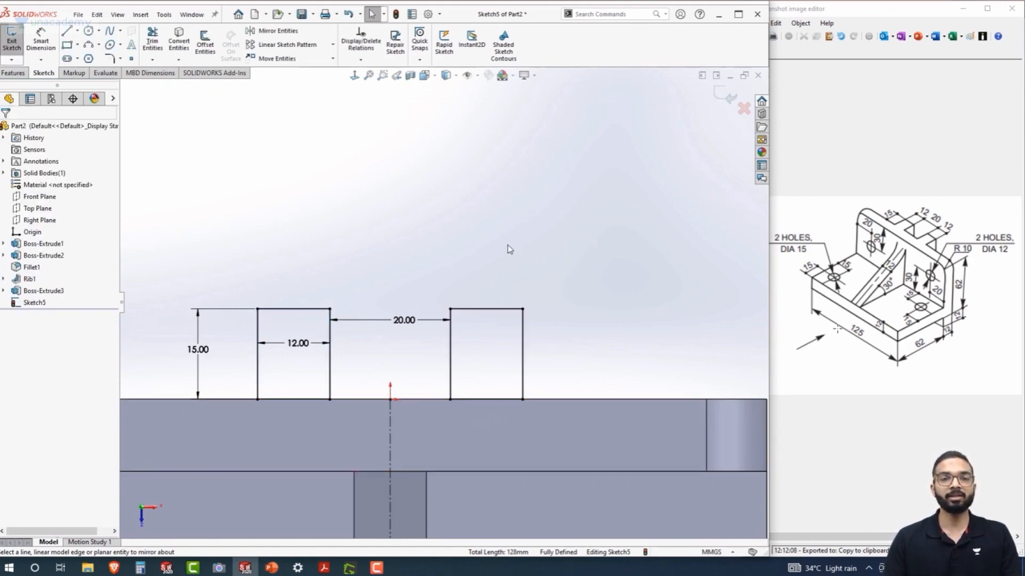
# - Extrude the two rectangles down the wall's rear using Up To Surface, ending at the lower strip's bottom face
pyautogui.click(13, 73)
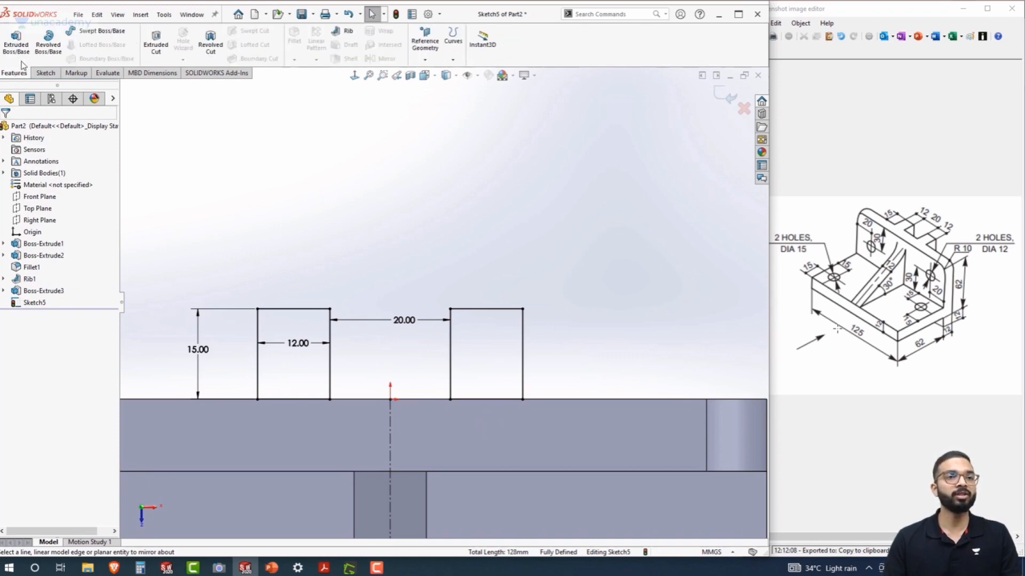
pyautogui.click(15, 43)
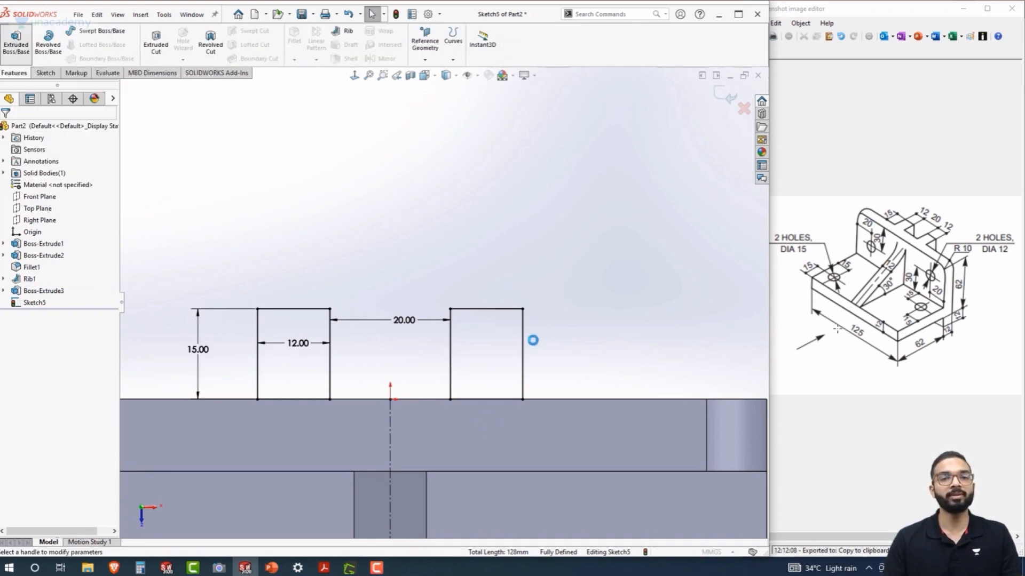
pyautogui.scroll(4, 562, 344)
pyautogui.moveTo(560, 345); pyautogui.dragTo(448, 406, button='middle')
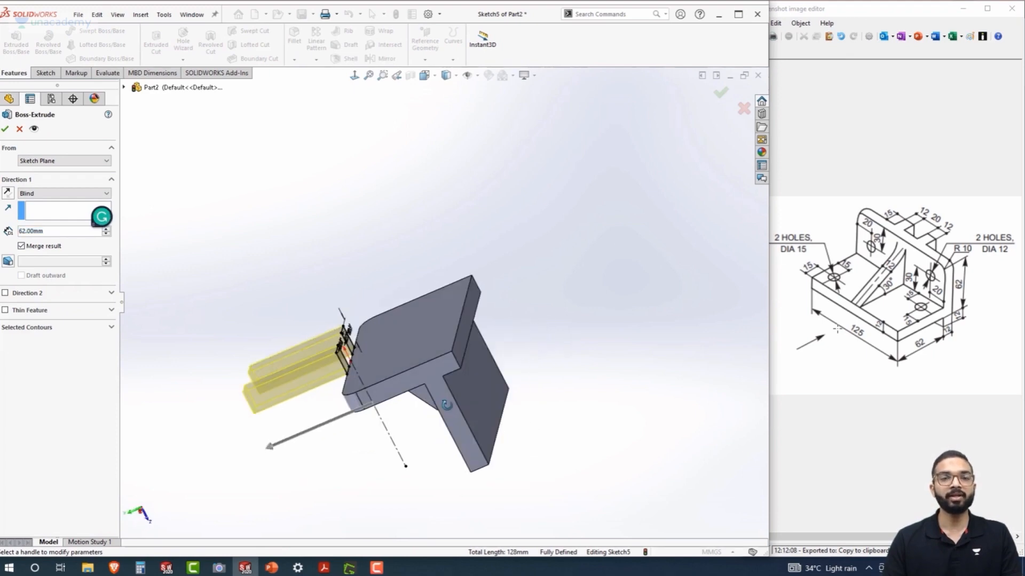
pyautogui.click(74, 195)
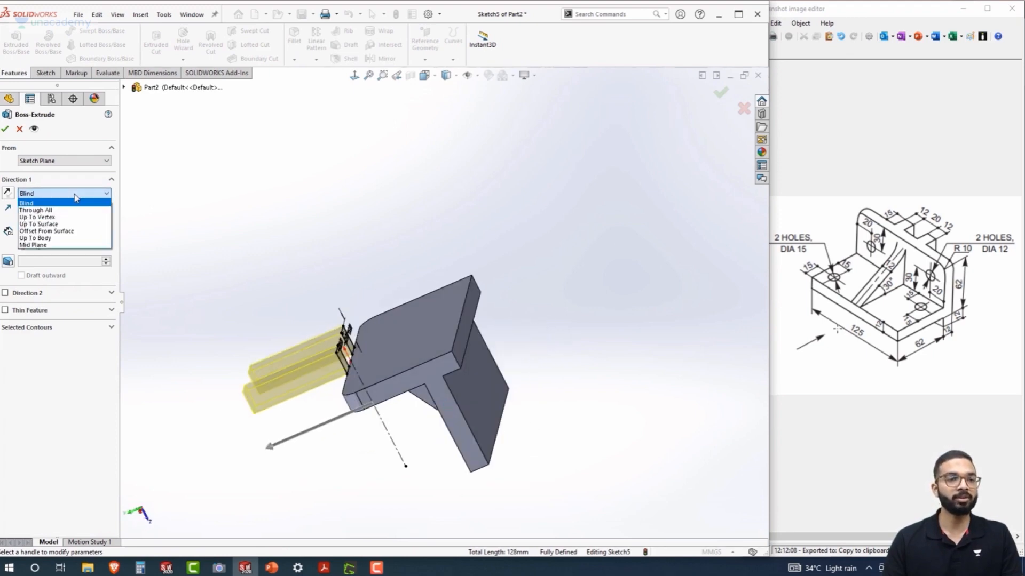
pyautogui.click(62, 224)
pyautogui.click(464, 344)
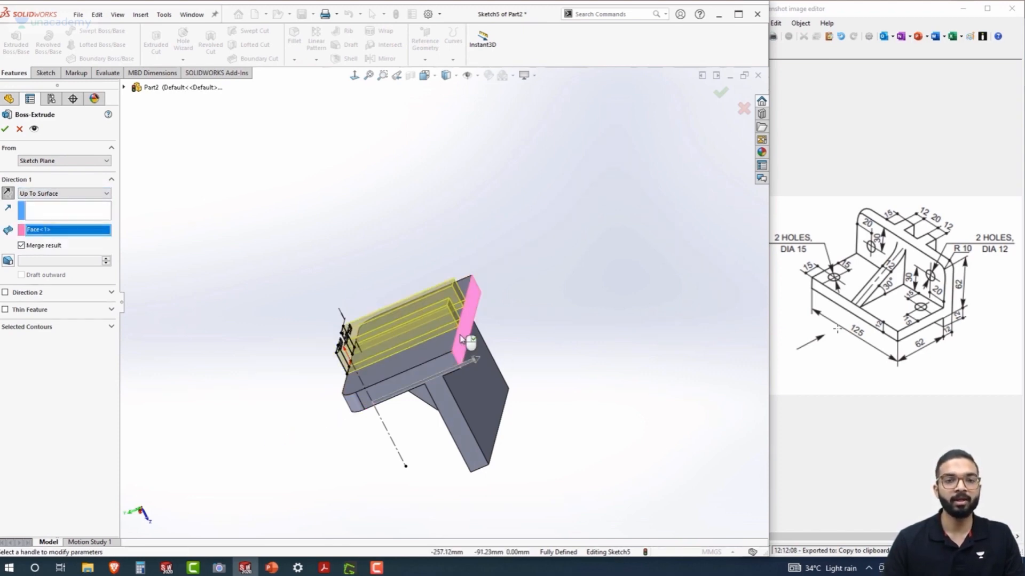
pyautogui.moveTo(463, 345); pyautogui.dragTo(447, 342, button='middle')
pyautogui.scroll(-4, 446, 343)
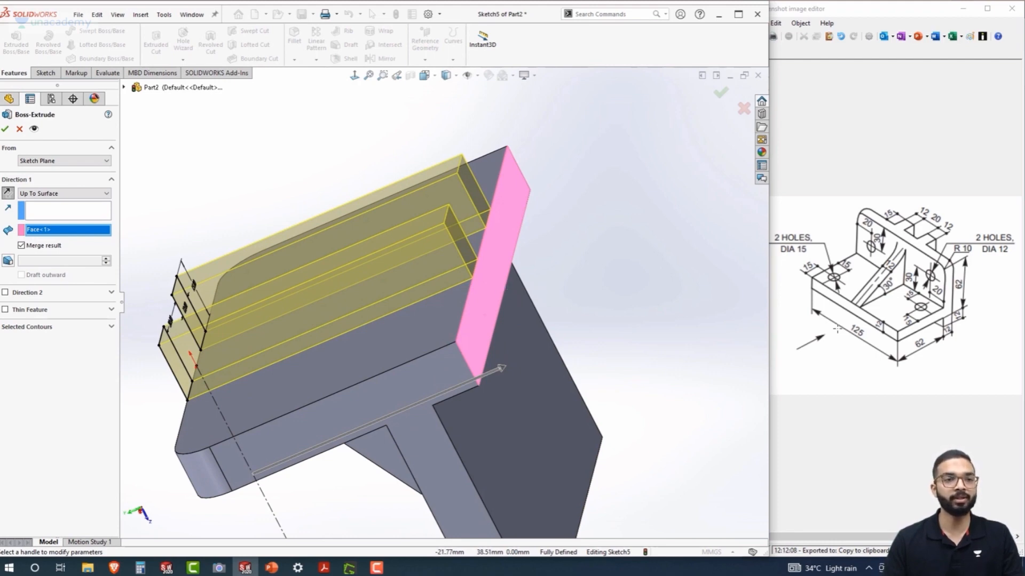
pyautogui.click(6, 131)
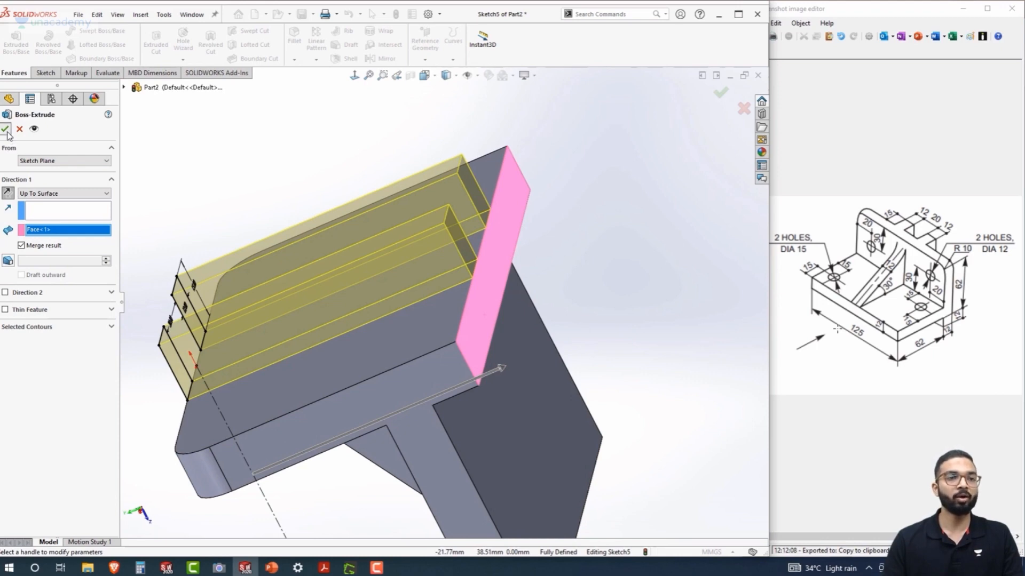
# - Start a Hole Wizard hole with the plain Hole type, ANSI Metric standard and Drill sizes type
pyautogui.scroll(2, 209, 191)
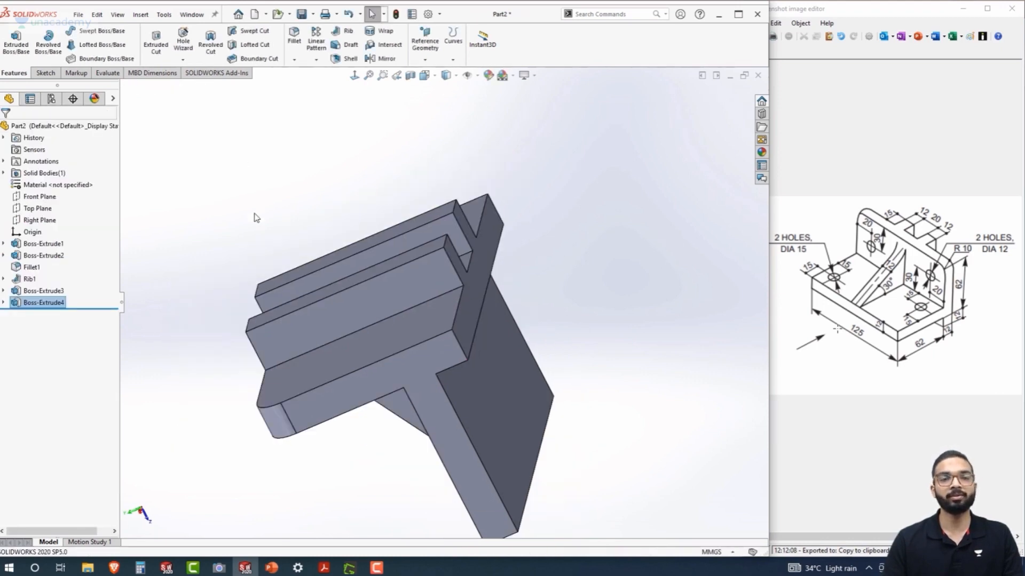
pyautogui.moveTo(254, 214); pyautogui.dragTo(254, 236, button='middle')
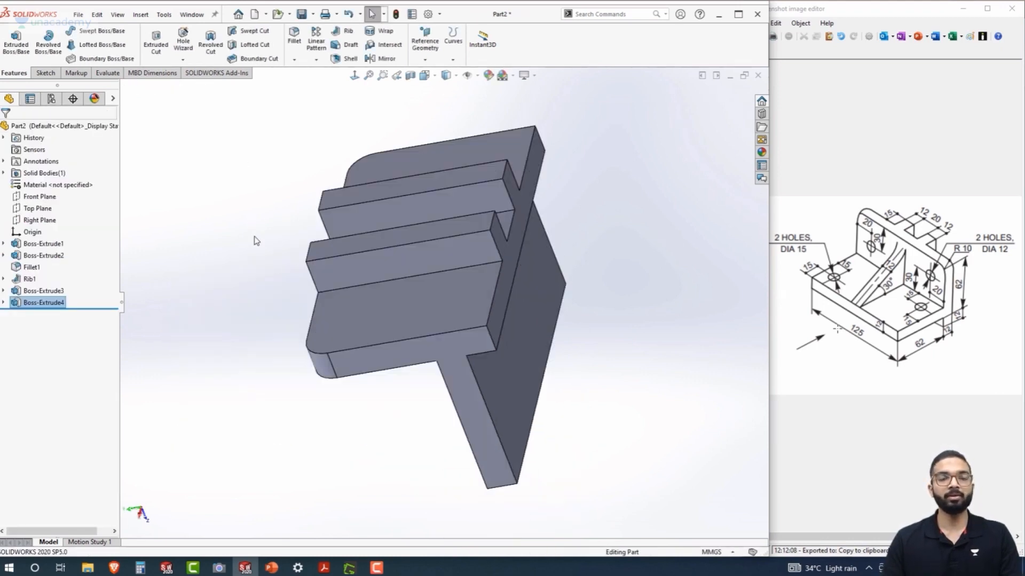
pyautogui.hotkey('ctrl', '7')
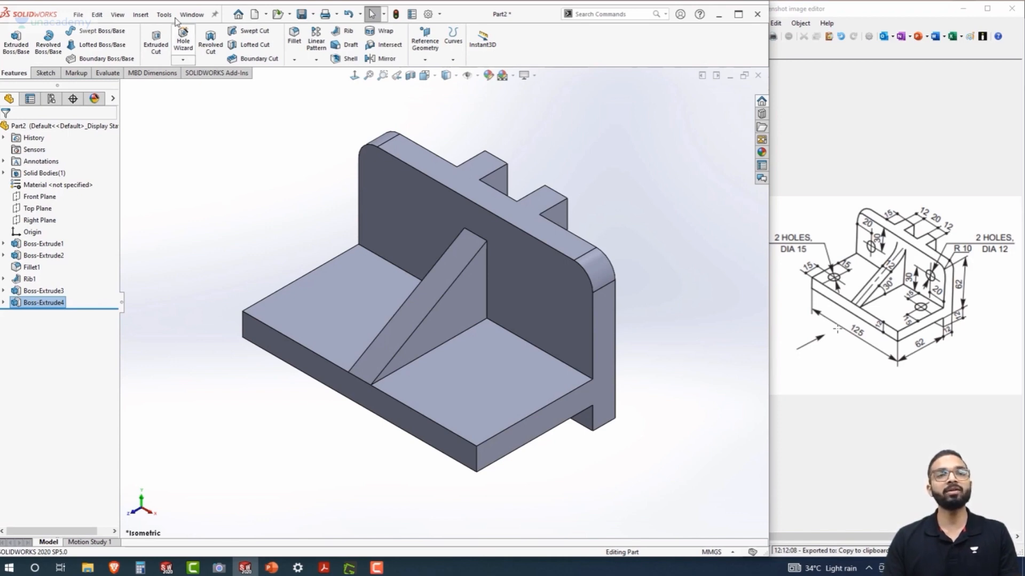
pyautogui.click(184, 41)
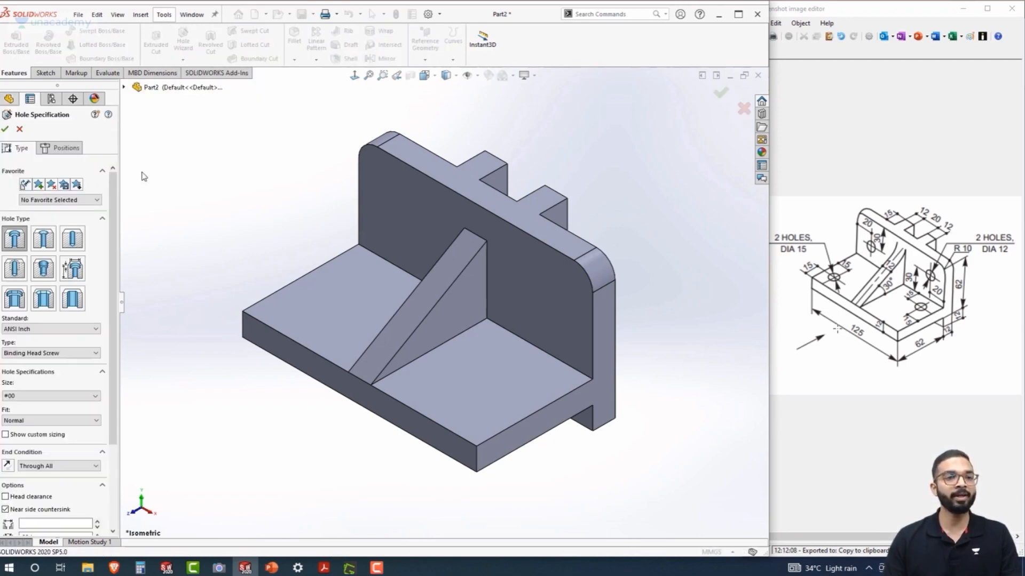
pyautogui.scroll(-3, 99, 258)
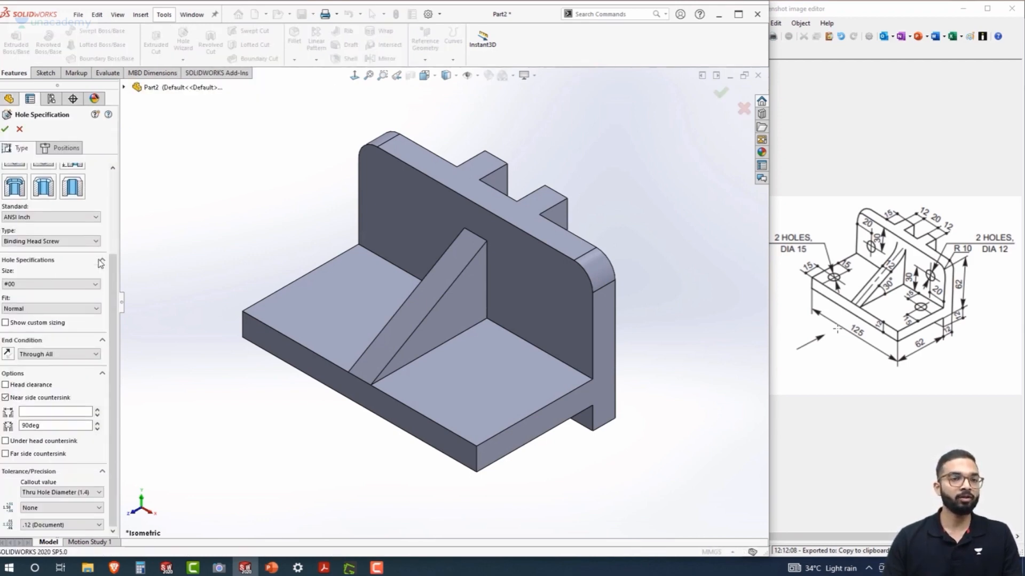
pyautogui.scroll(3, 100, 263)
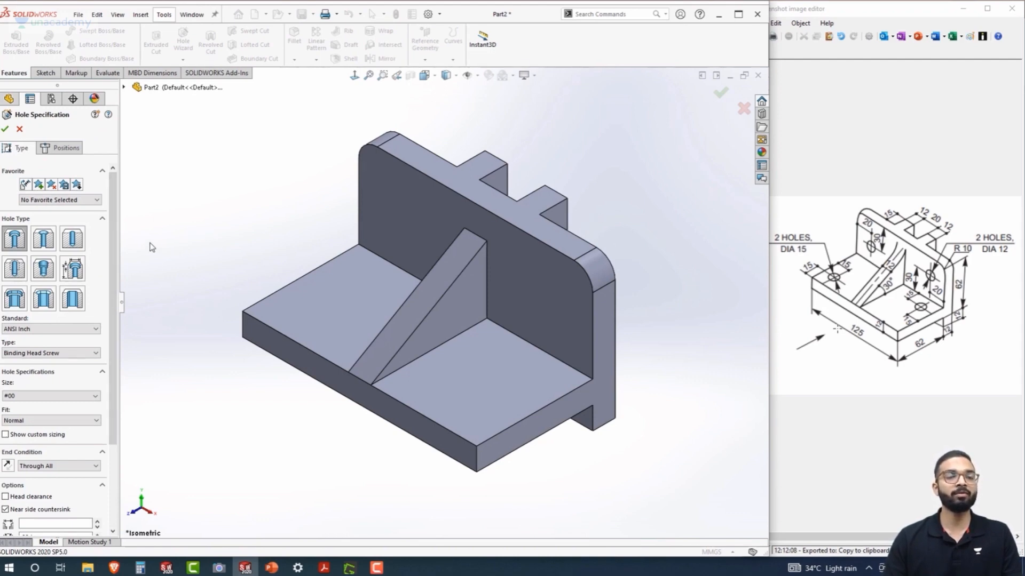
pyautogui.click(73, 240)
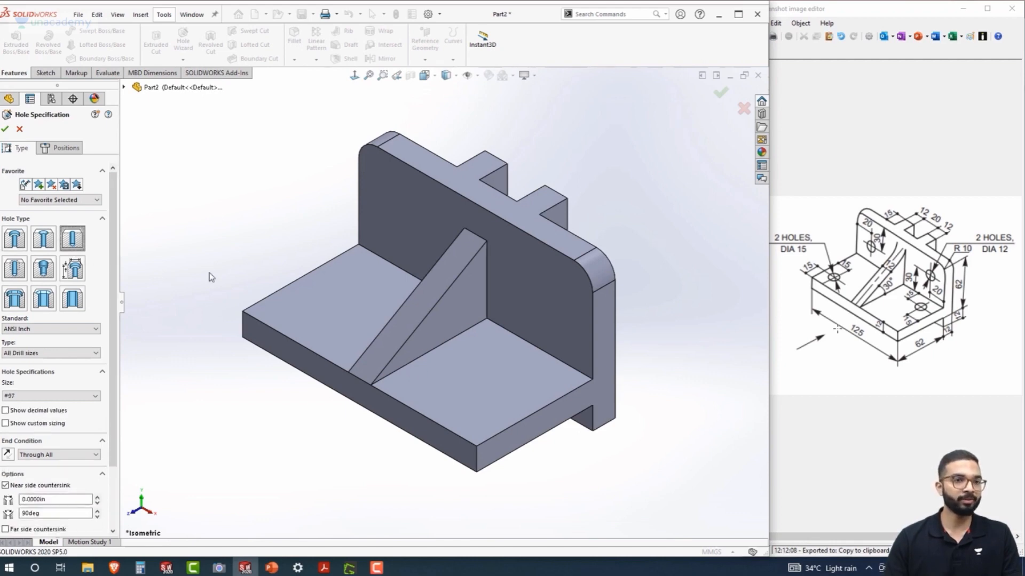
pyautogui.click(36, 329)
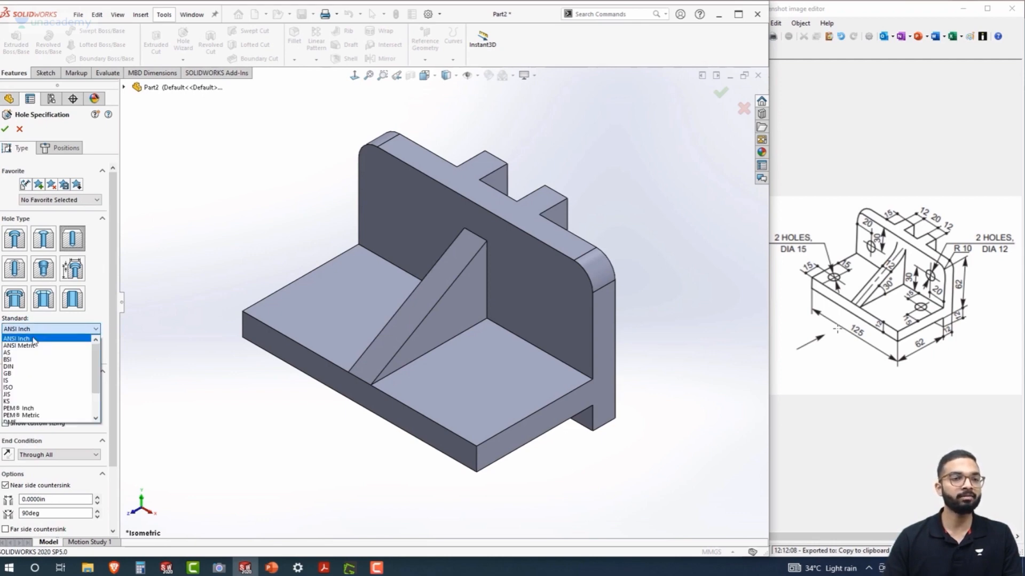
pyautogui.click(21, 344)
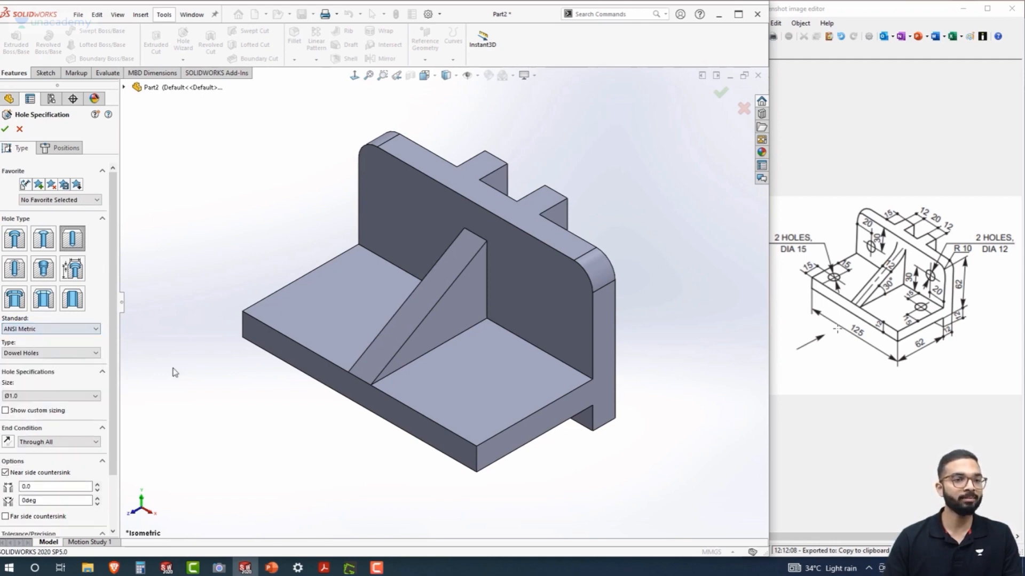
pyautogui.click(88, 357)
pyautogui.click(55, 371)
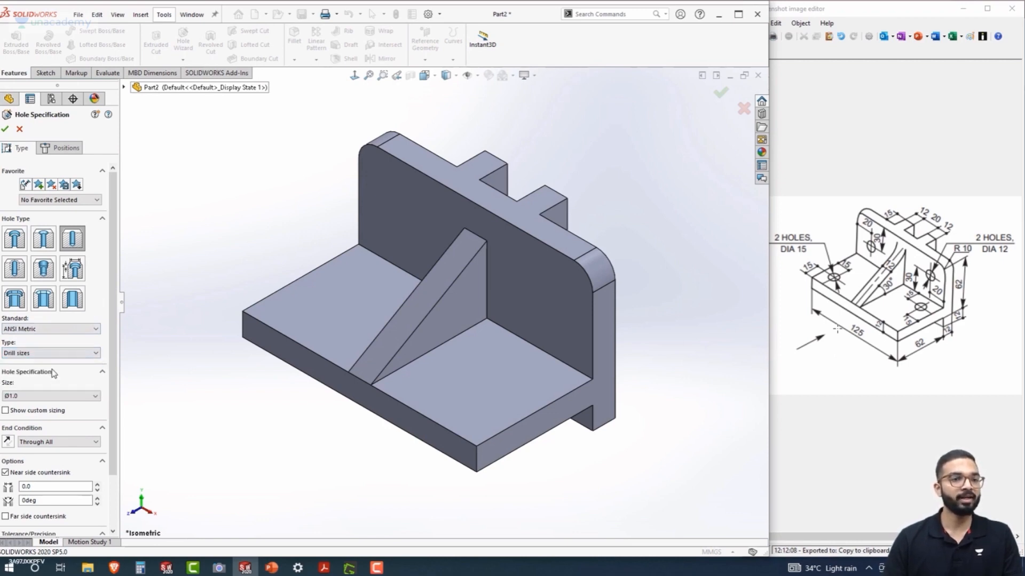
# - Set the hole size to Ø15.0 with a Through All end condition
pyautogui.scroll(-3, 104, 376)
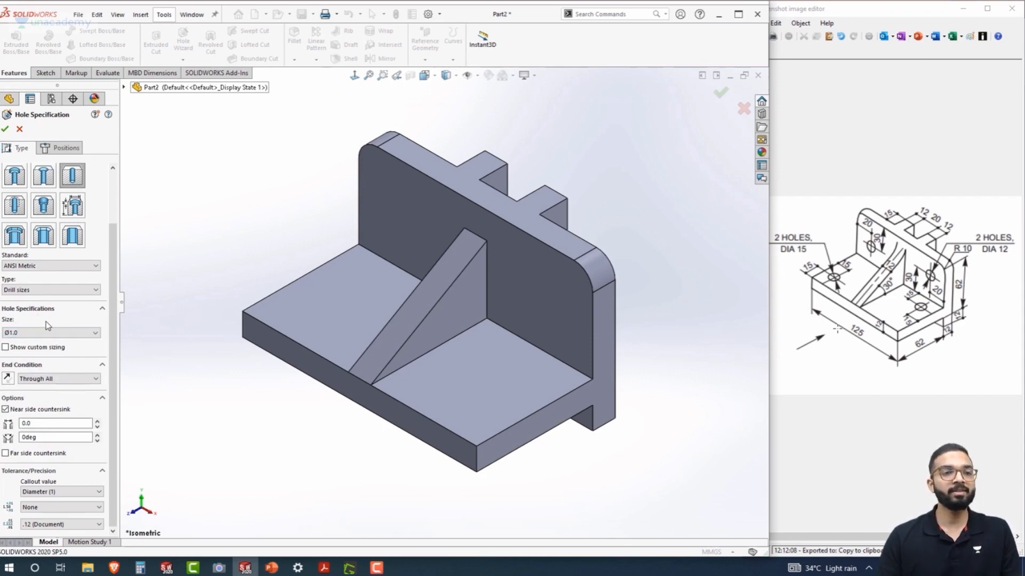
pyautogui.click(91, 333)
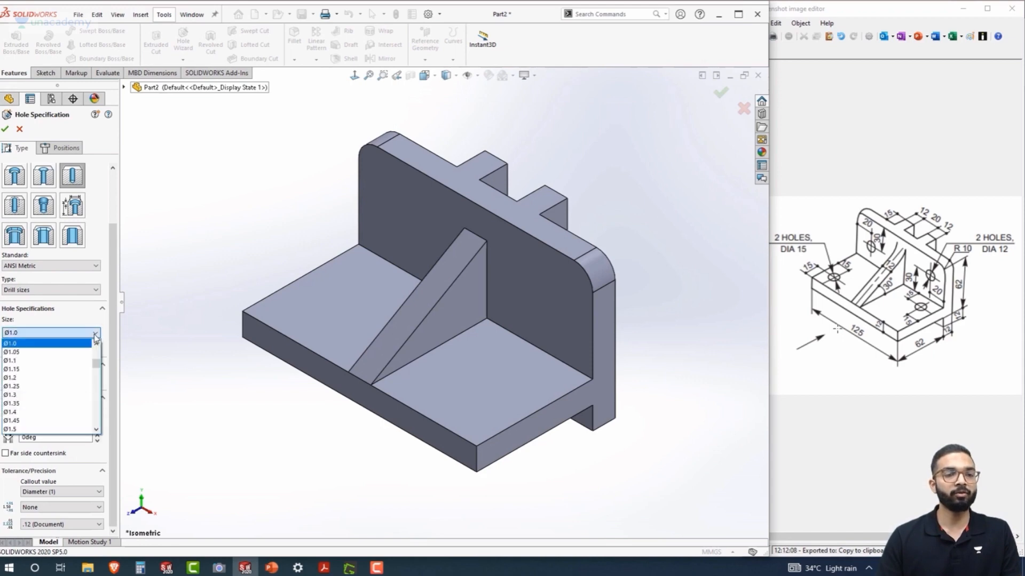
pyautogui.scroll(-6, 41, 398)
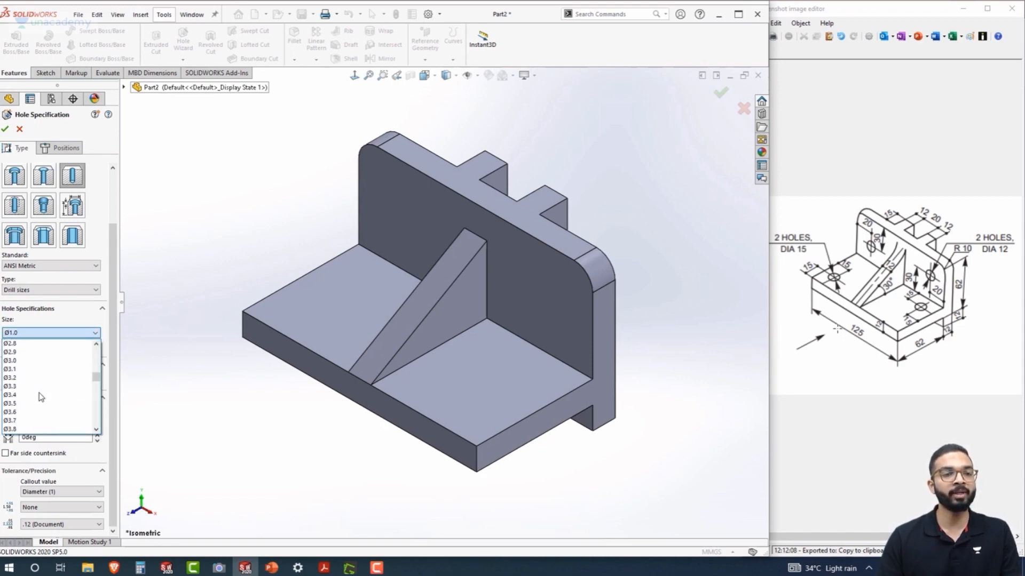
pyautogui.scroll(-19, 41, 397)
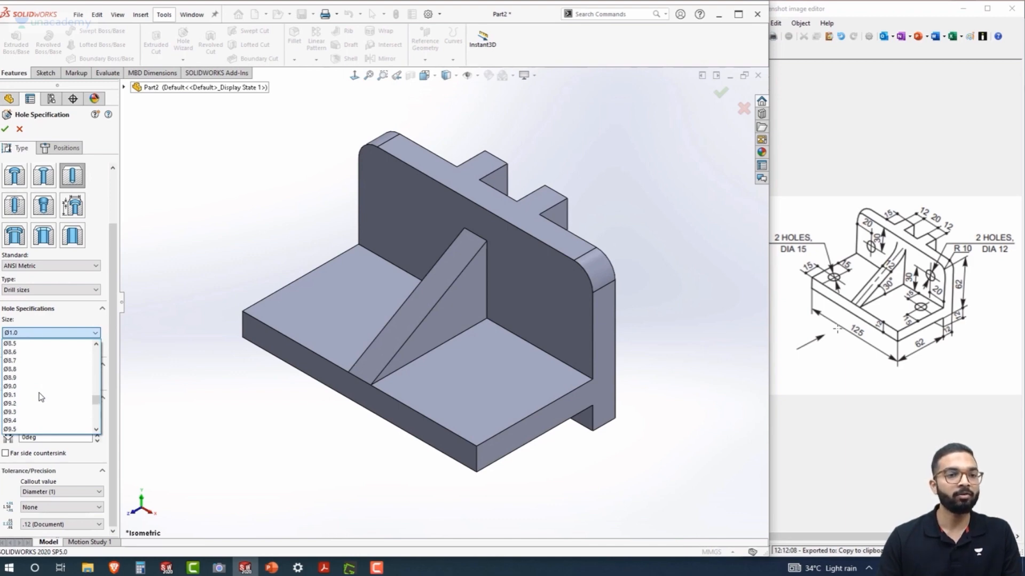
pyautogui.scroll(-10, 41, 397)
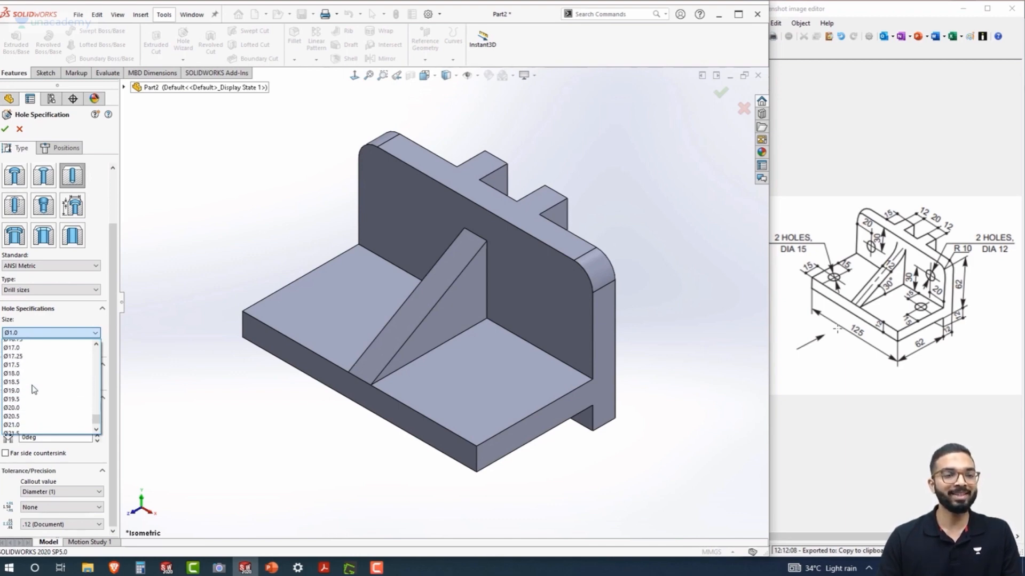
pyautogui.scroll(-1, 34, 390)
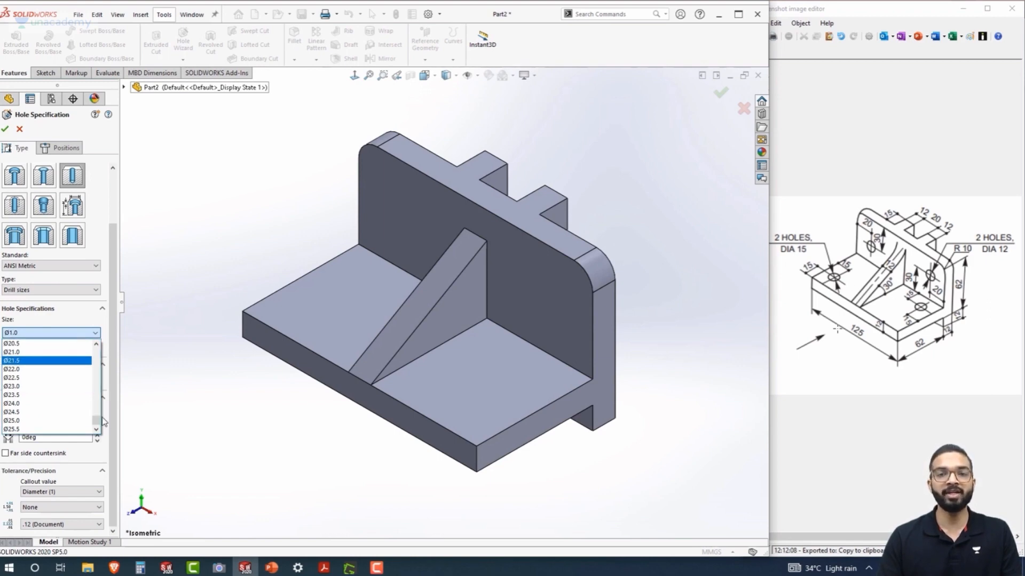
pyautogui.scroll(1, 43, 400)
pyautogui.scroll(4, 37, 395)
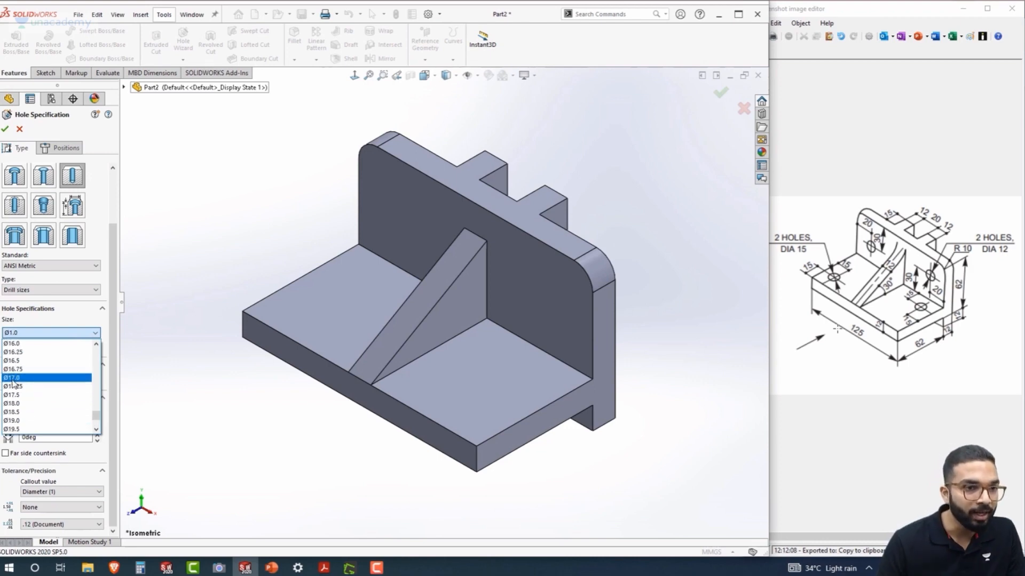
pyautogui.scroll(1, 24, 389)
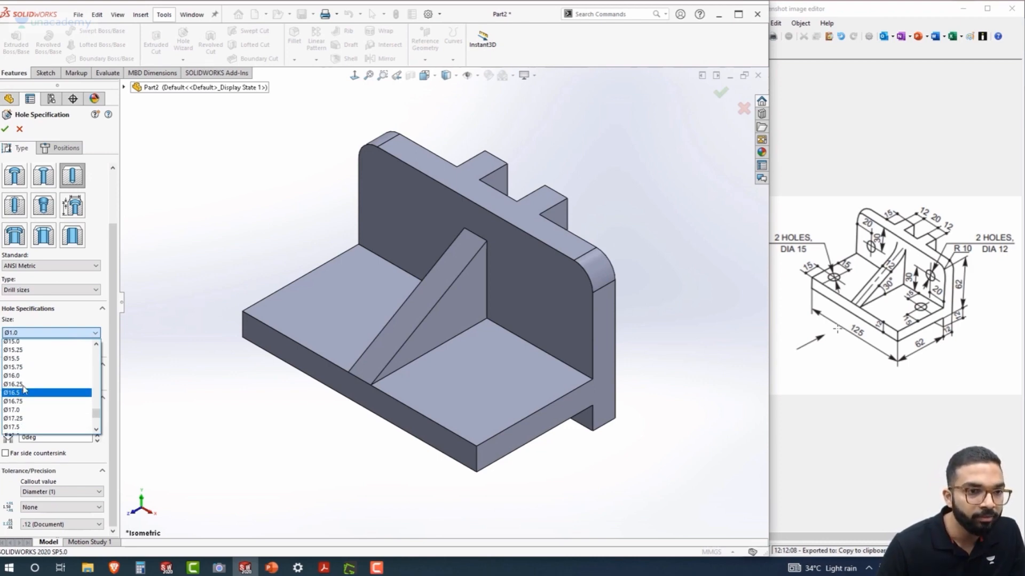
pyautogui.click(24, 361)
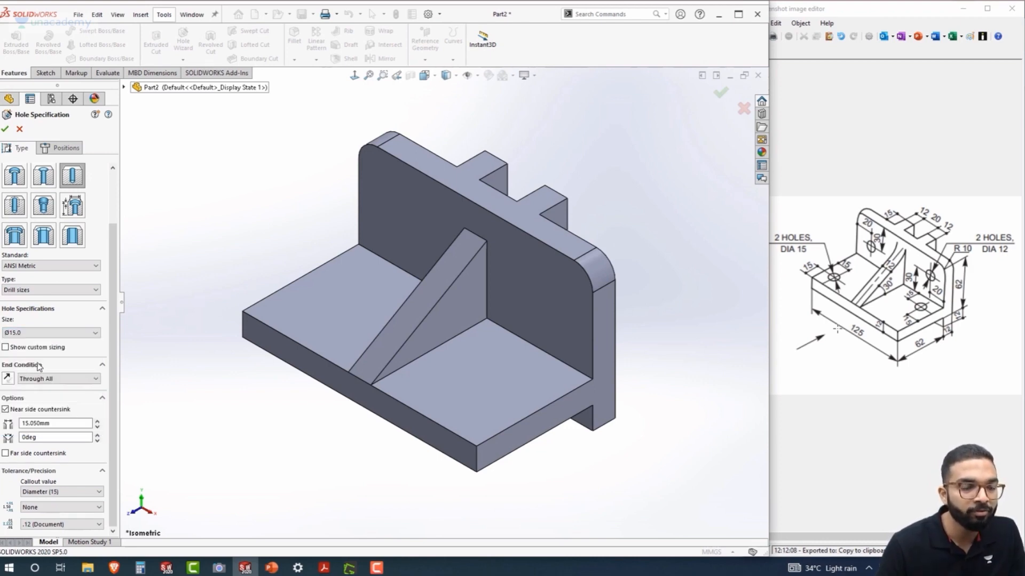
pyautogui.click(97, 380)
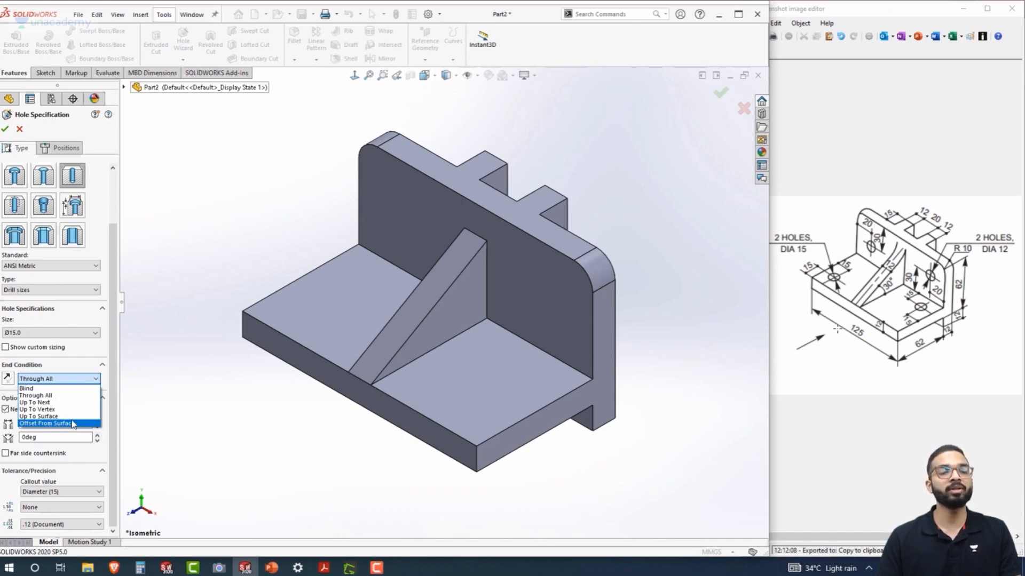
pyautogui.click(68, 396)
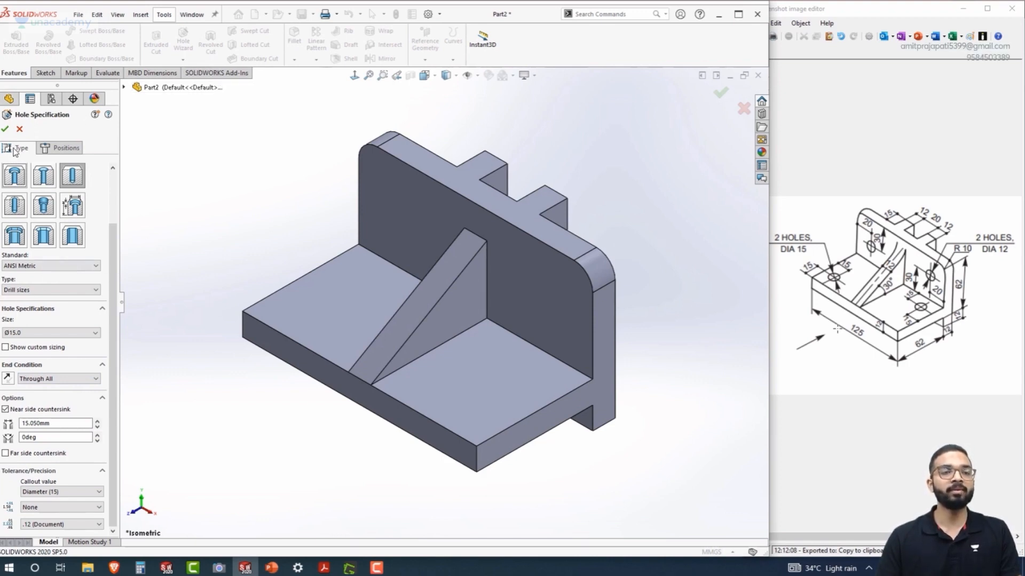
# - Place two hole positions on the base plate's top face, one on each side of the rib, the first at about X -41.1, Y -53.8 mm
pyautogui.click(64, 151)
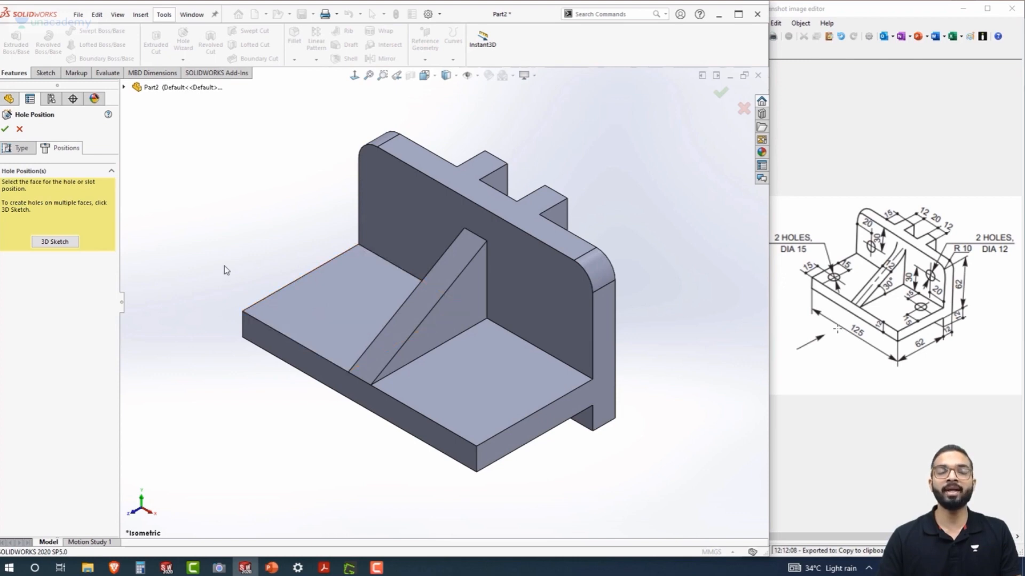
pyautogui.click(341, 313)
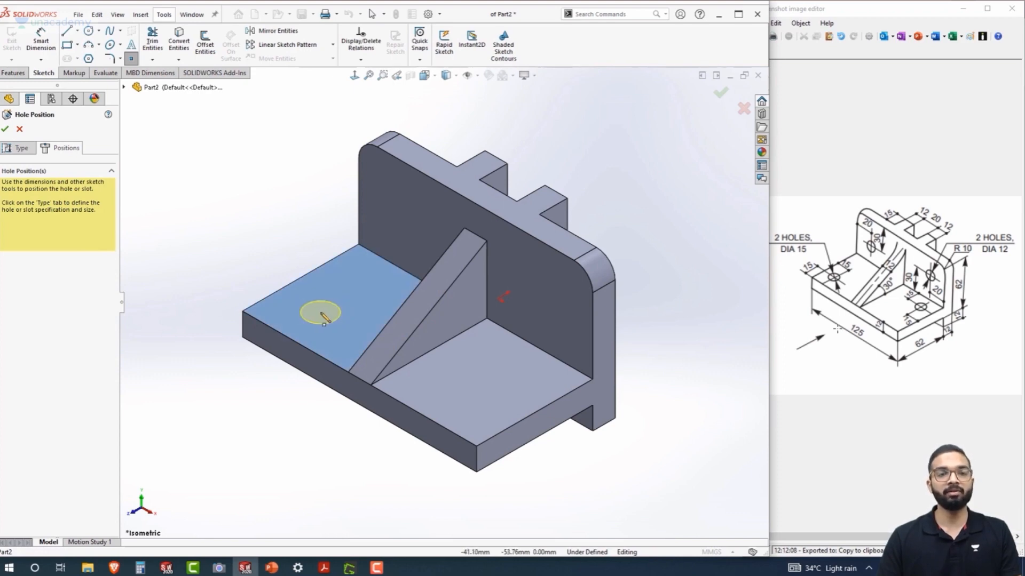
pyautogui.click(320, 313)
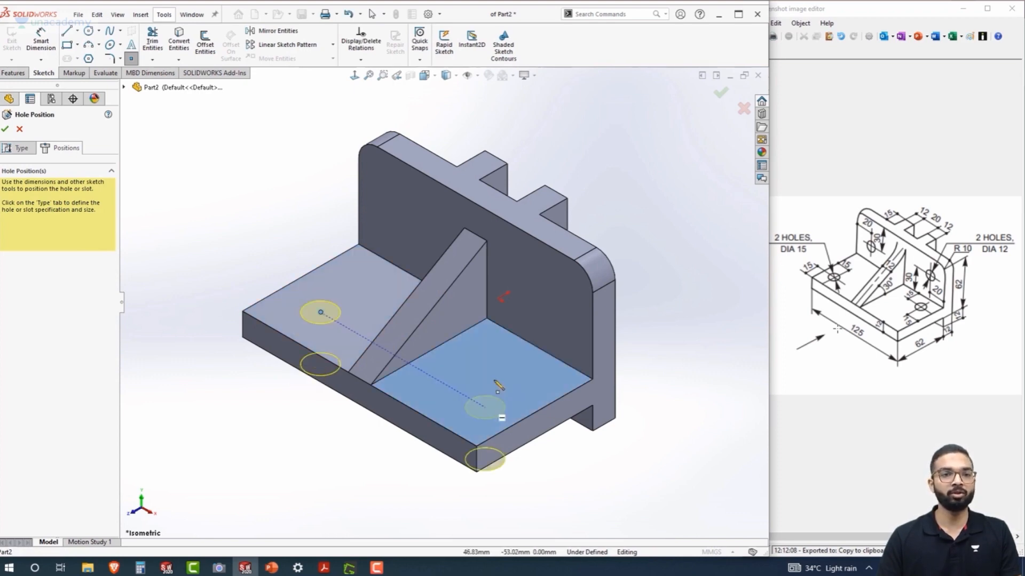
pyautogui.click(519, 367)
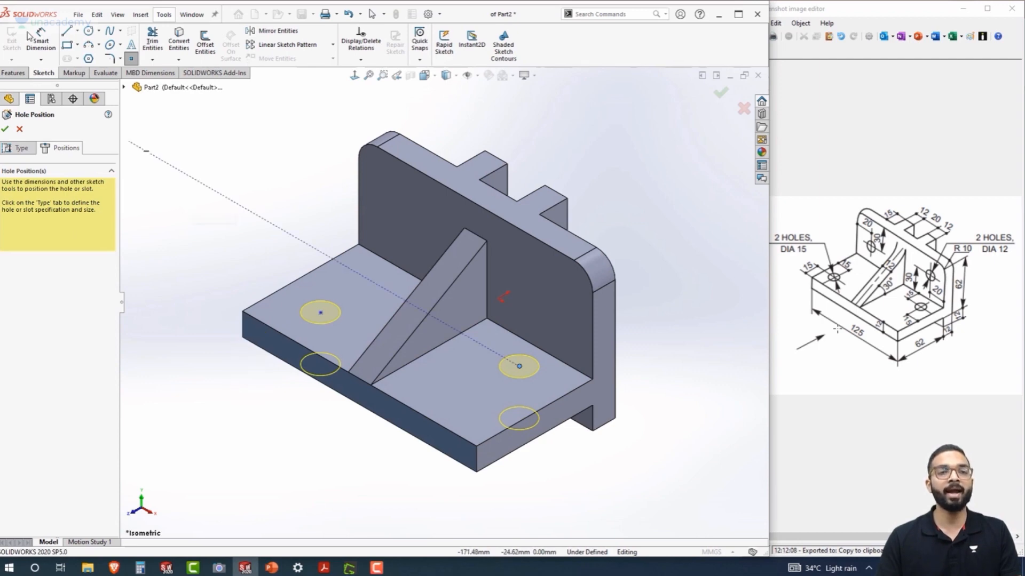
# - Dimension the centre of the hole left of the rib 15 mm from the base plate's nearest side edge
pyautogui.click(48, 44)
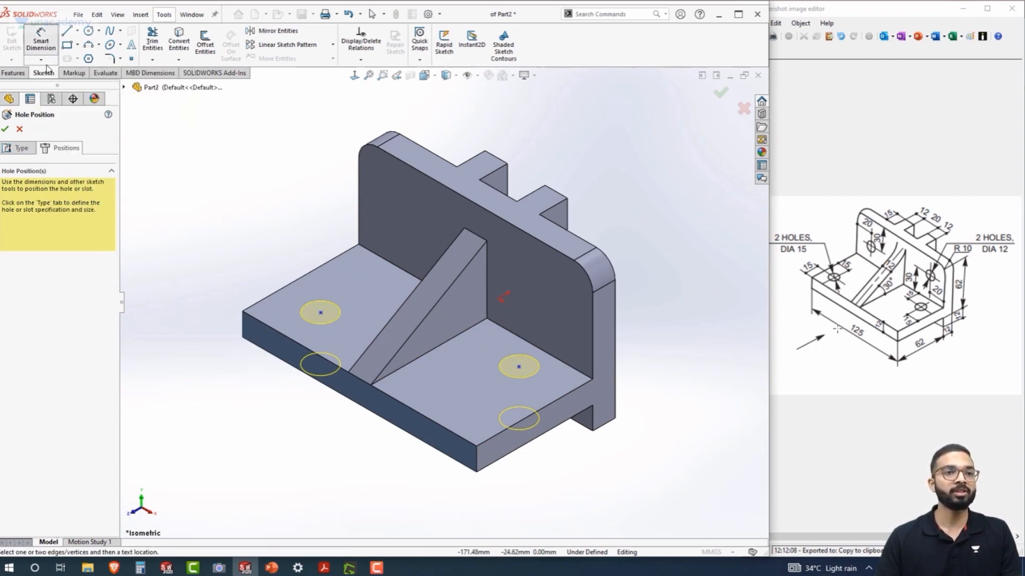
pyautogui.click(321, 313)
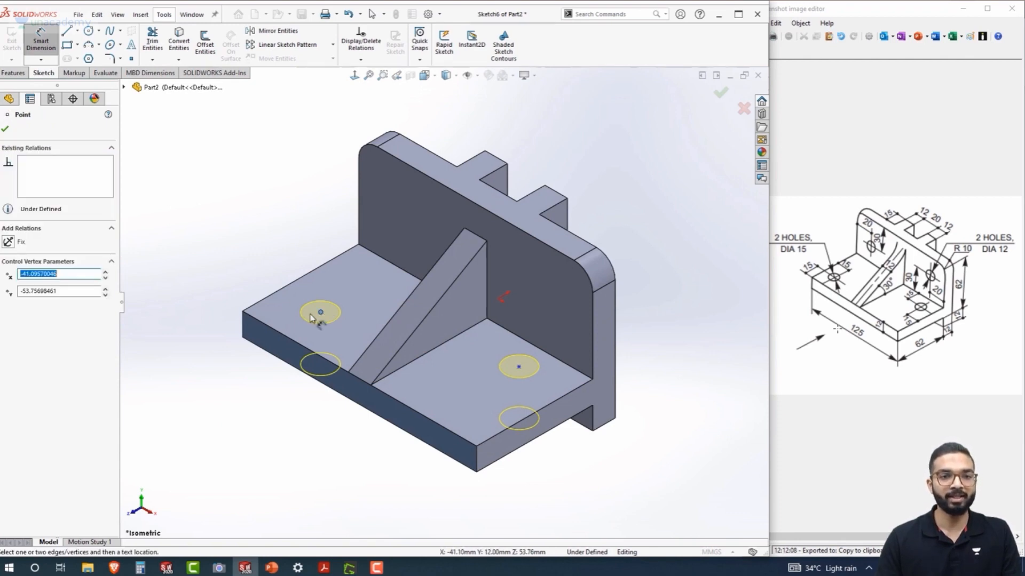
pyautogui.click(295, 281)
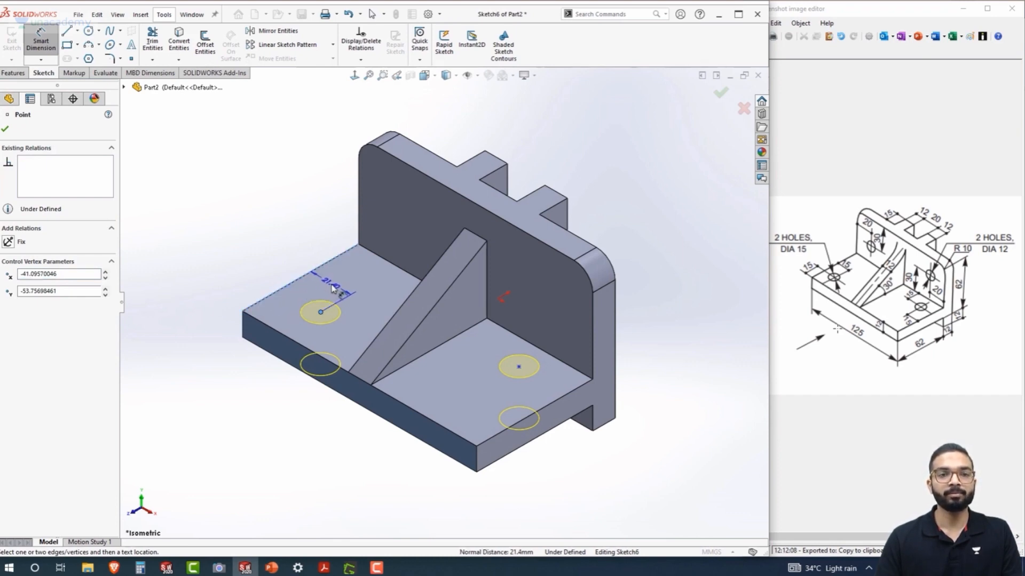
pyautogui.press('Escape')
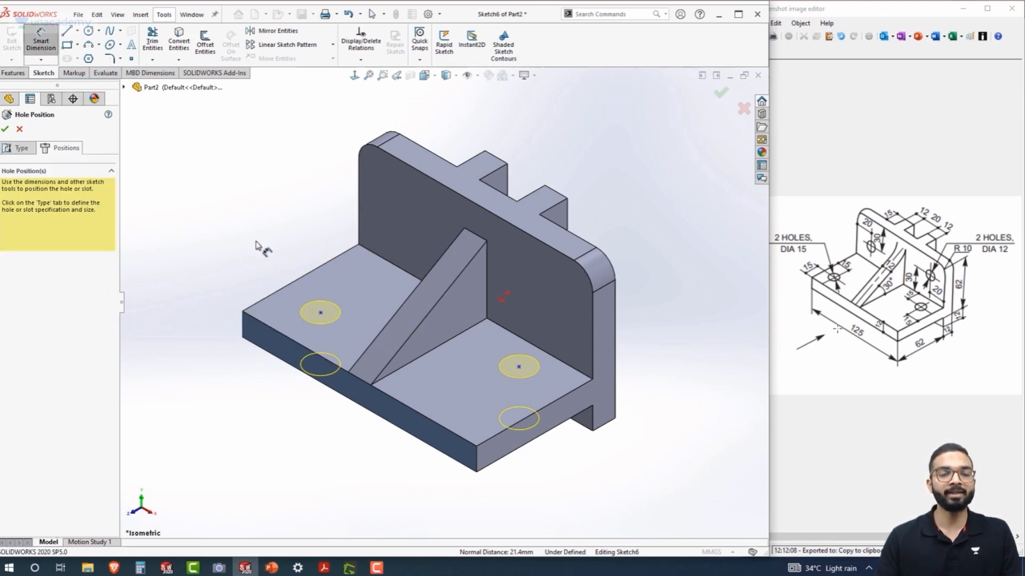
pyautogui.click(321, 312)
pyautogui.click(300, 278)
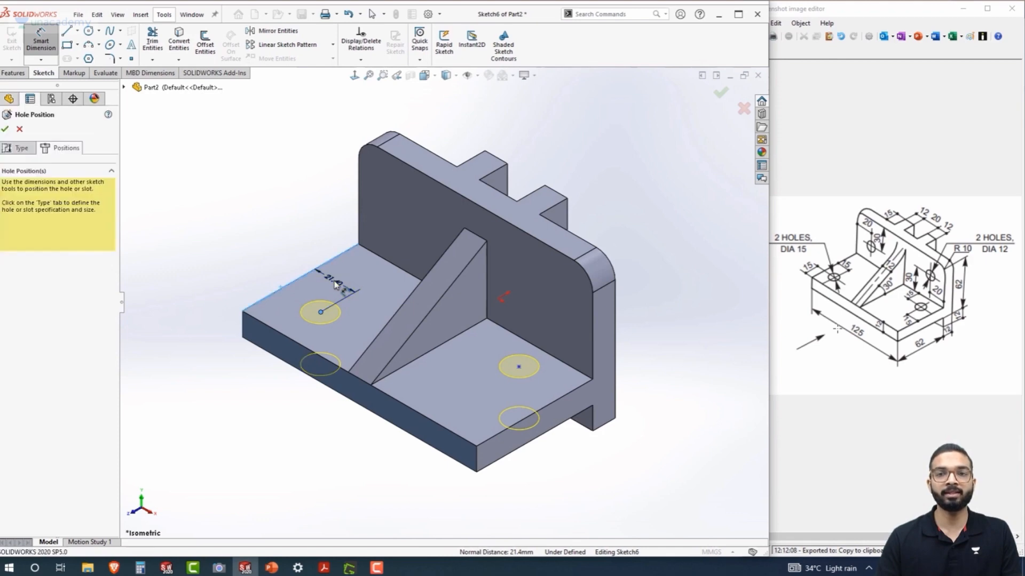
pyautogui.click(335, 285)
pyautogui.press('Return')
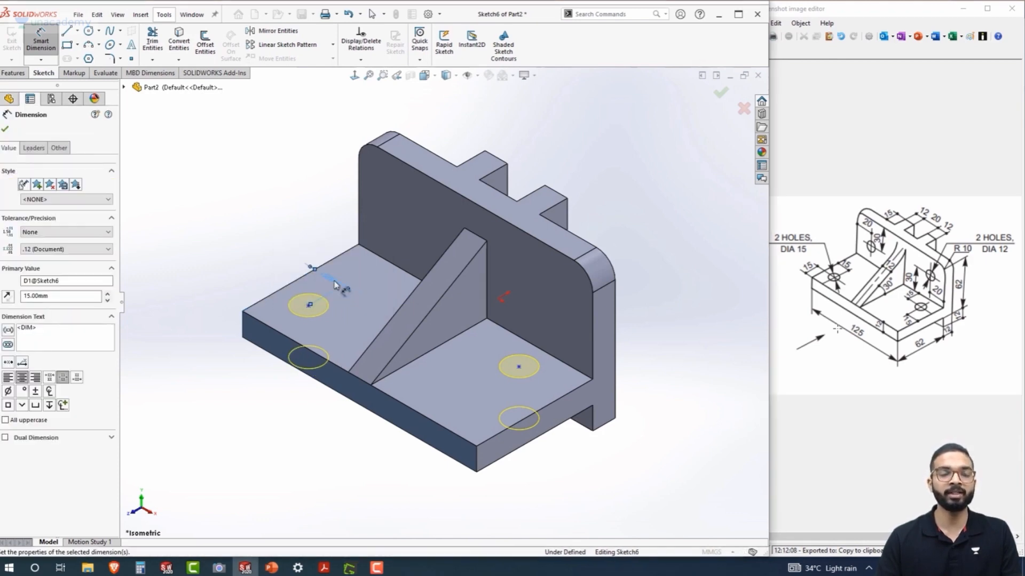
# - Dimension the same hole centre 15 mm from the base plate's front edge
pyautogui.click(309, 305)
pyautogui.click(280, 331)
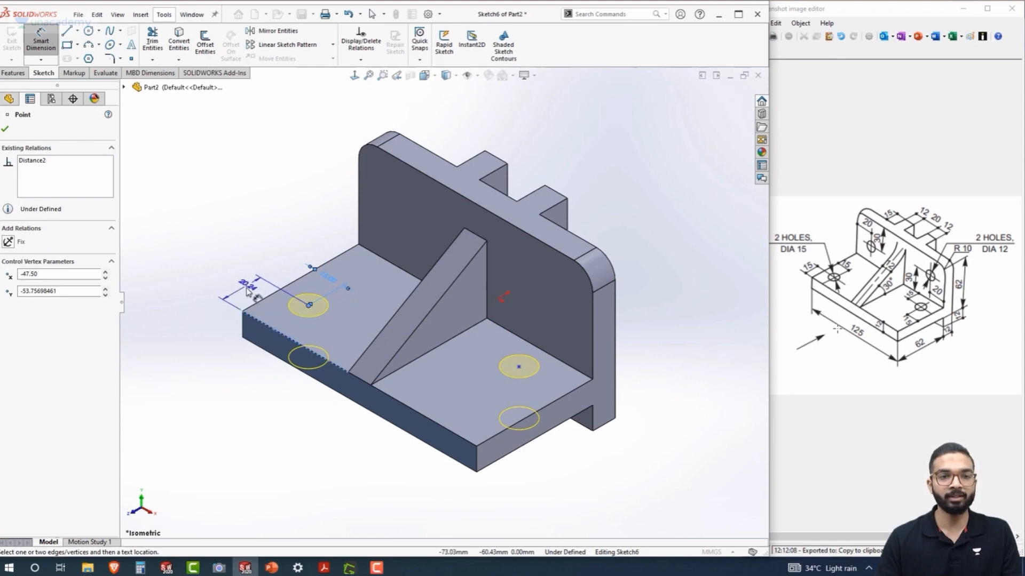
pyautogui.press('Escape')
pyautogui.click(244, 294)
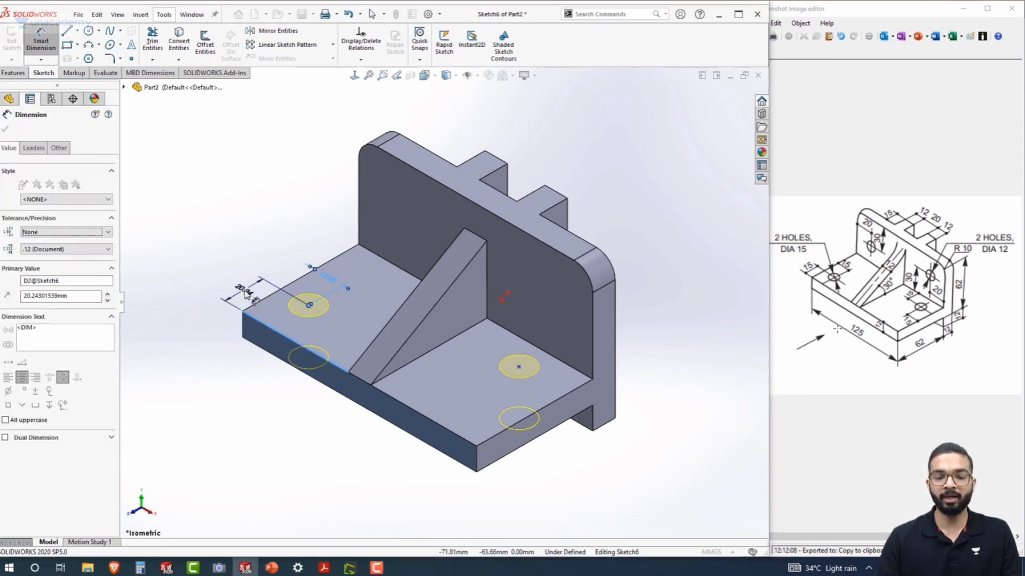
pyautogui.write('15')
pyautogui.press('Return')
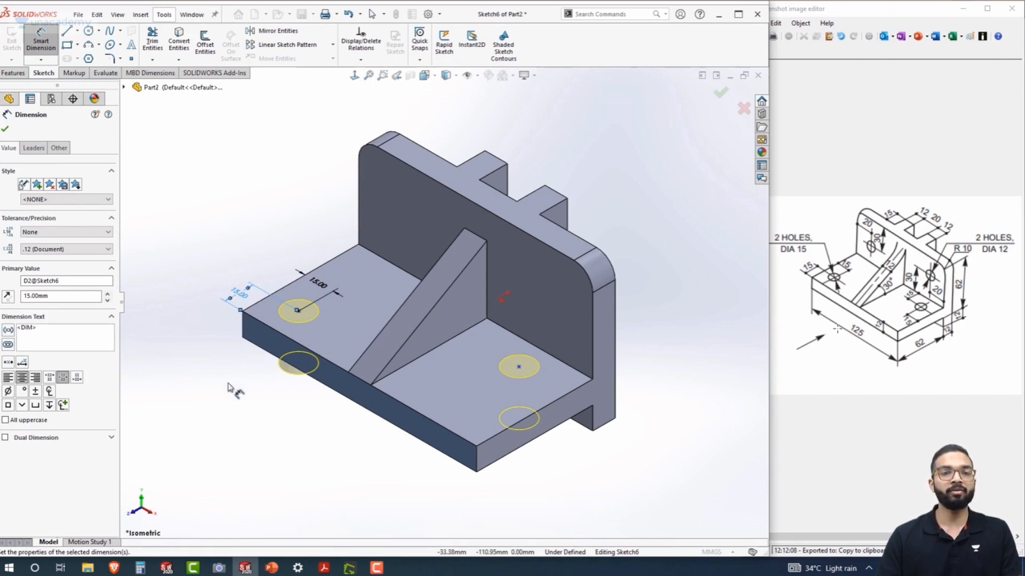
# - Dimension the centre of the hole right of the rib 15 mm from the edge where the base meets the wall
pyautogui.click(519, 367)
pyautogui.click(572, 372)
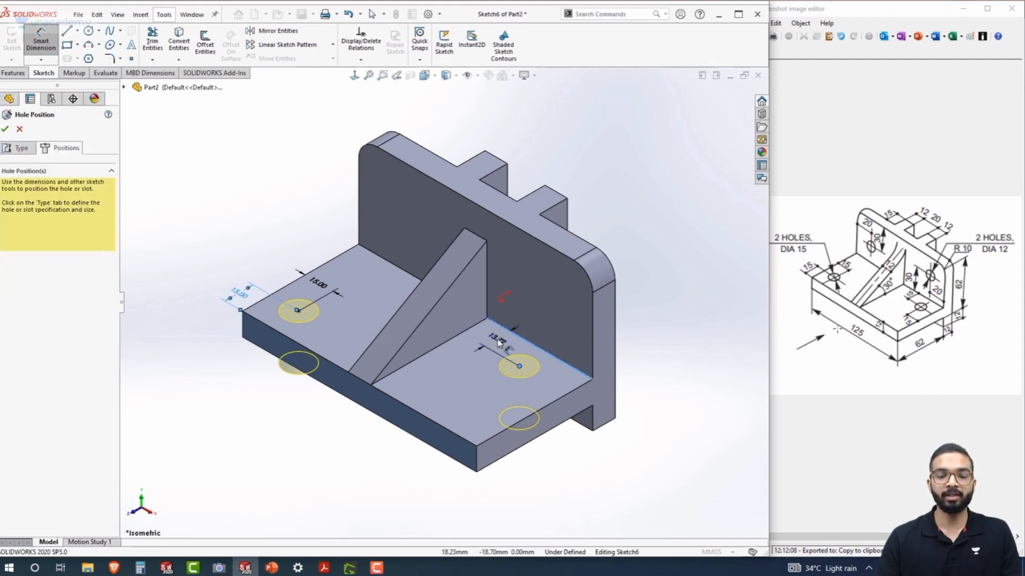
pyautogui.click(497, 343)
pyautogui.press('Return')
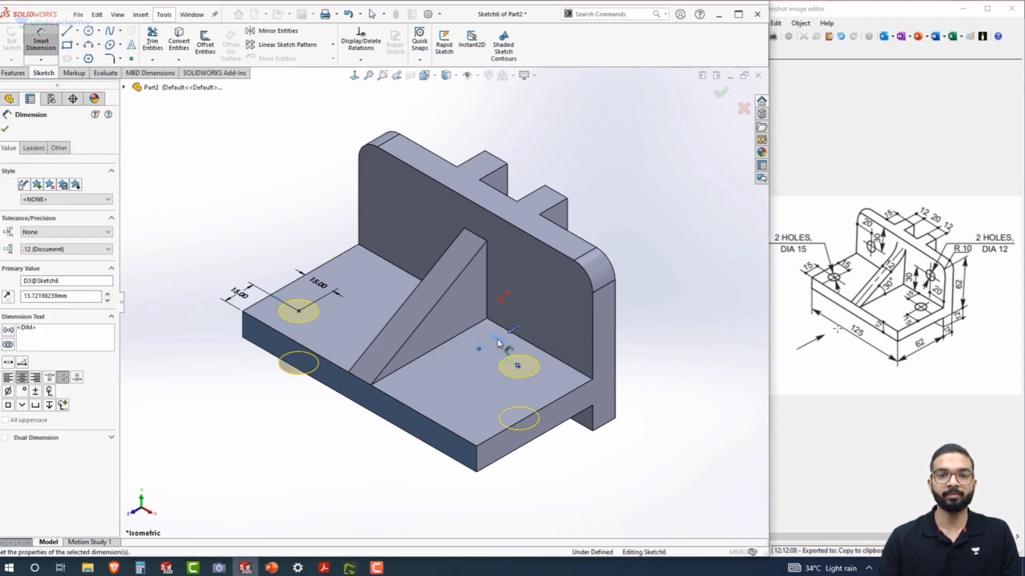
# - Dimension the right-hand hole centre 15 mm from the base plate's nearest side edge and finish the pair of base holes
pyautogui.click(516, 368)
pyautogui.click(556, 403)
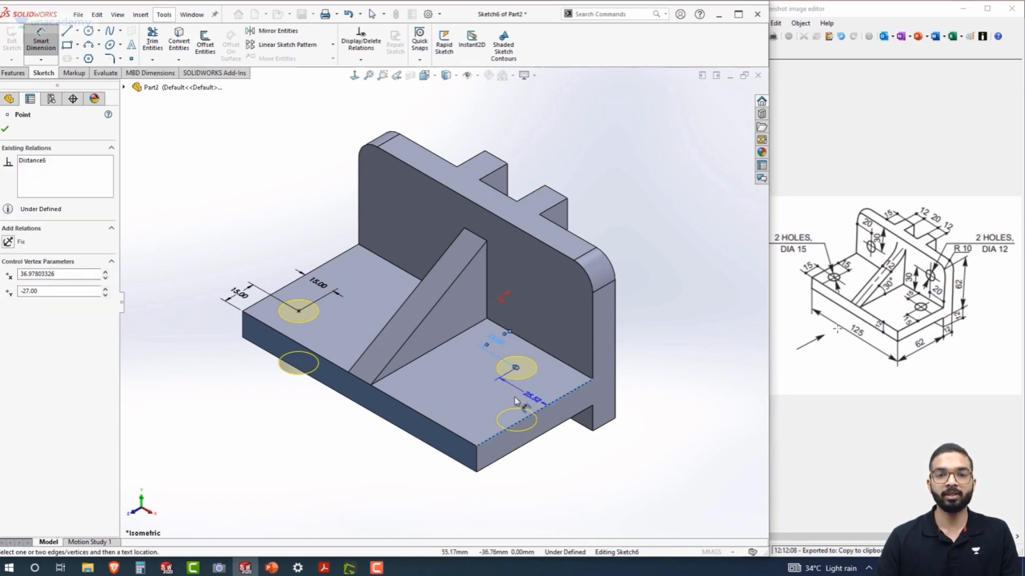
pyautogui.click(515, 402)
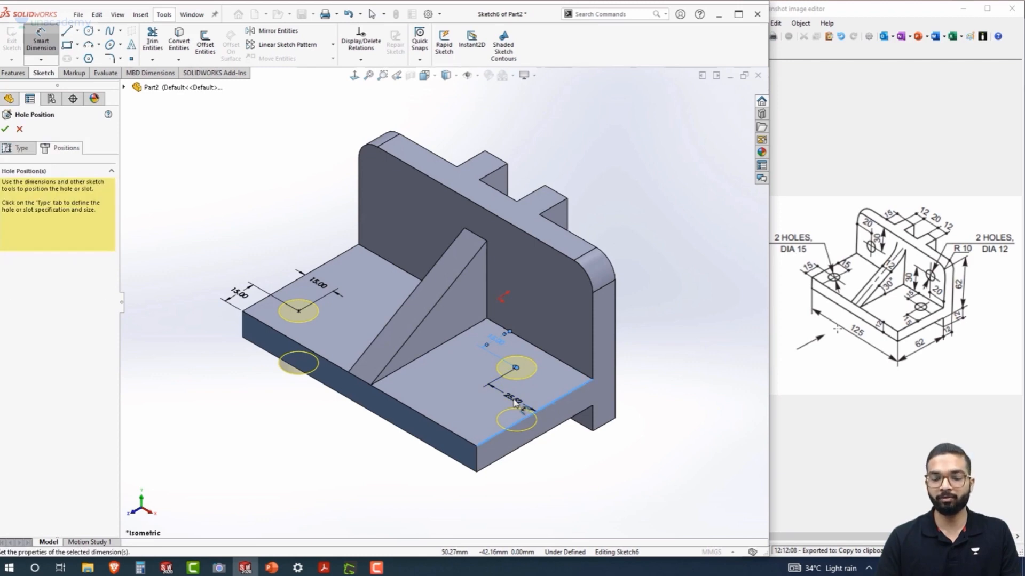
pyautogui.write('15')
pyautogui.press('Return')
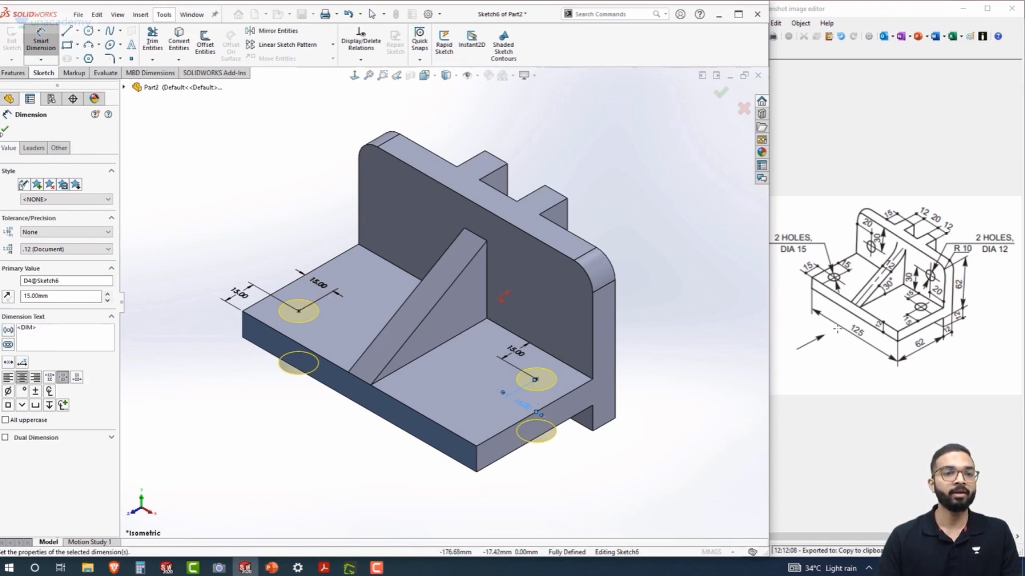
pyautogui.click(6, 130)
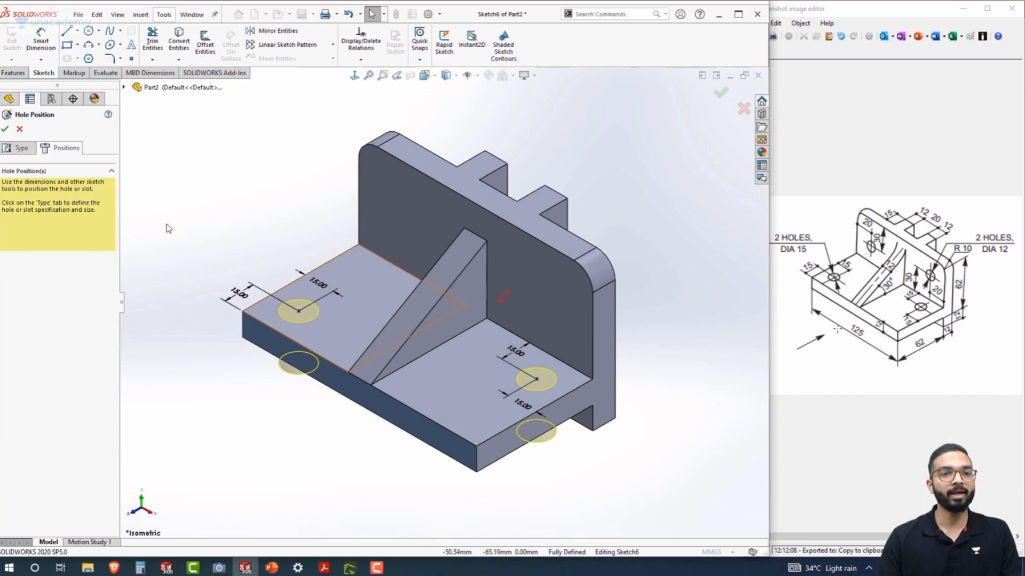
pyautogui.click(6, 129)
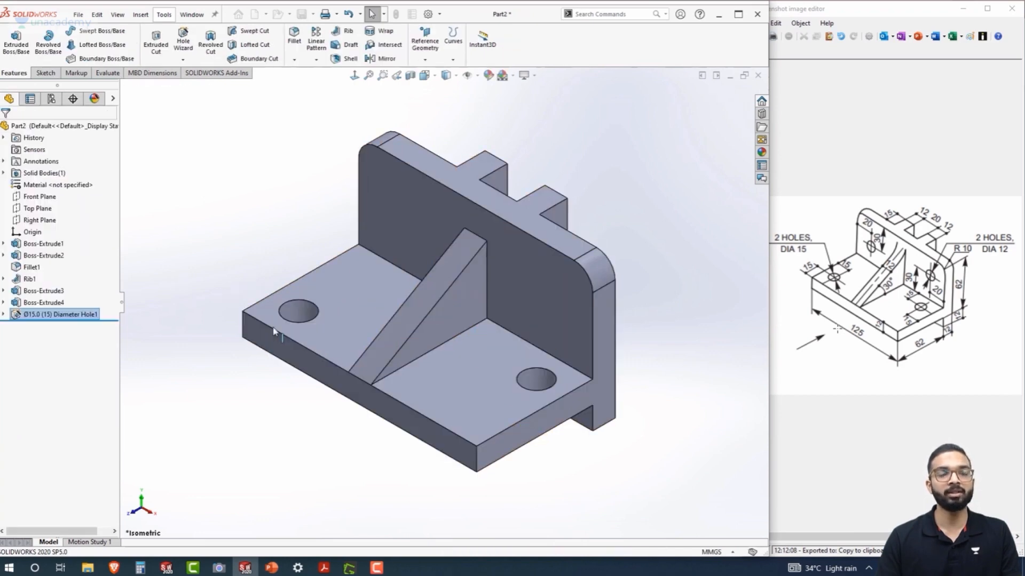
# - Start another Hole Wizard feature with the plain Hole type and set its size to Ø12.0
pyautogui.moveTo(213, 245); pyautogui.dragTo(215, 299, button='middle')
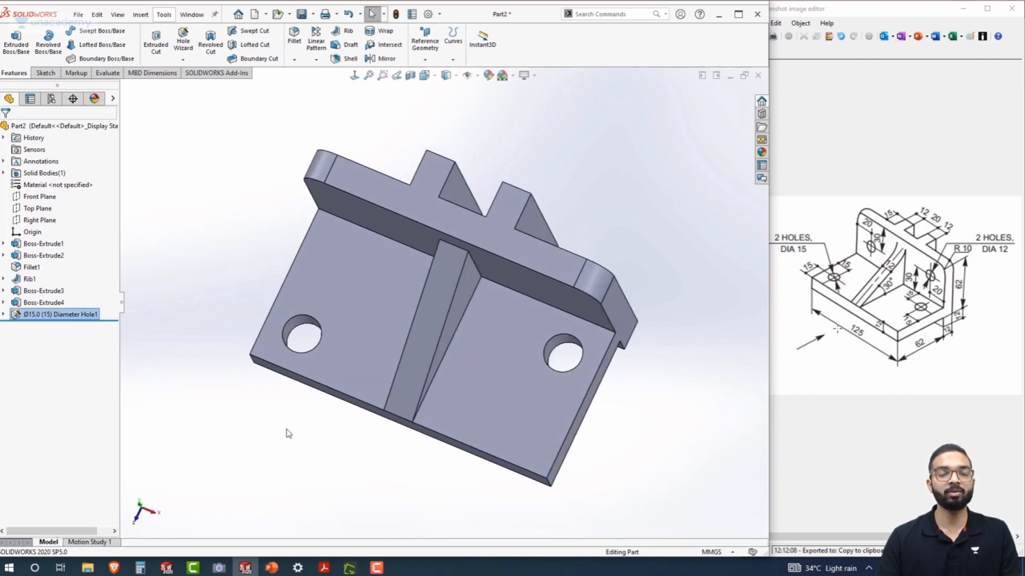
pyautogui.moveTo(291, 451); pyautogui.dragTo(331, 374, button='middle')
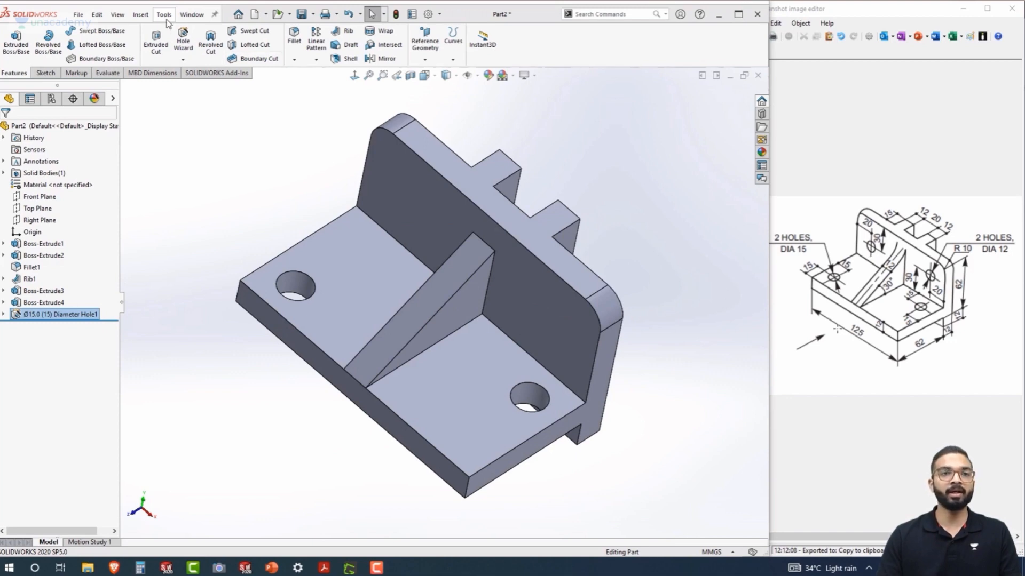
pyautogui.click(178, 39)
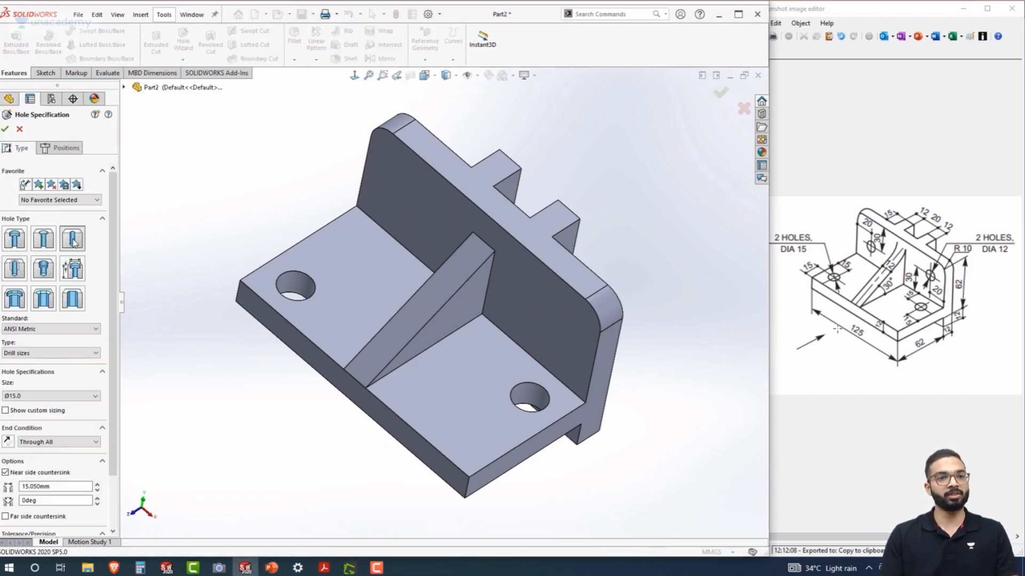
pyautogui.click(74, 243)
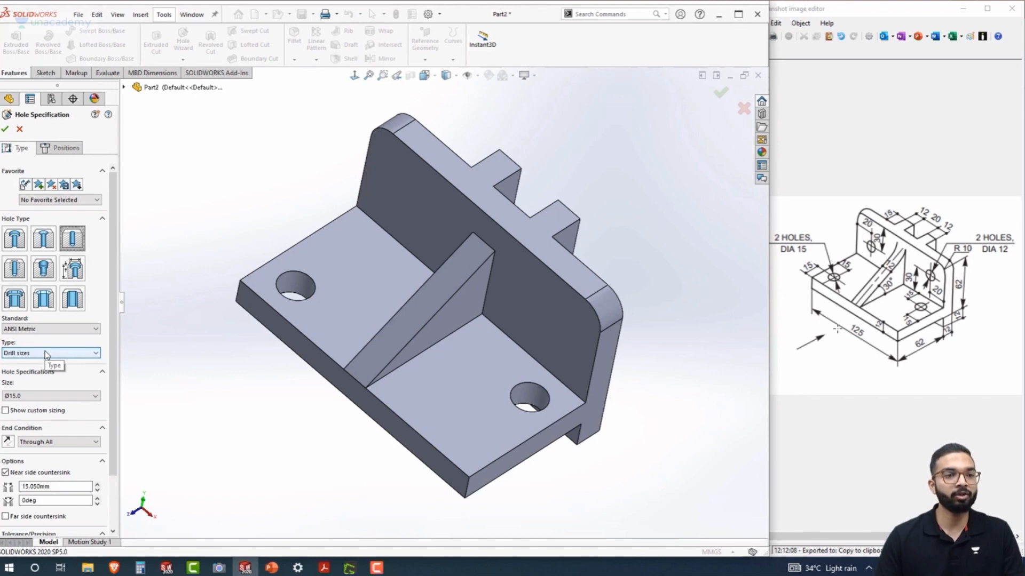
pyautogui.click(59, 398)
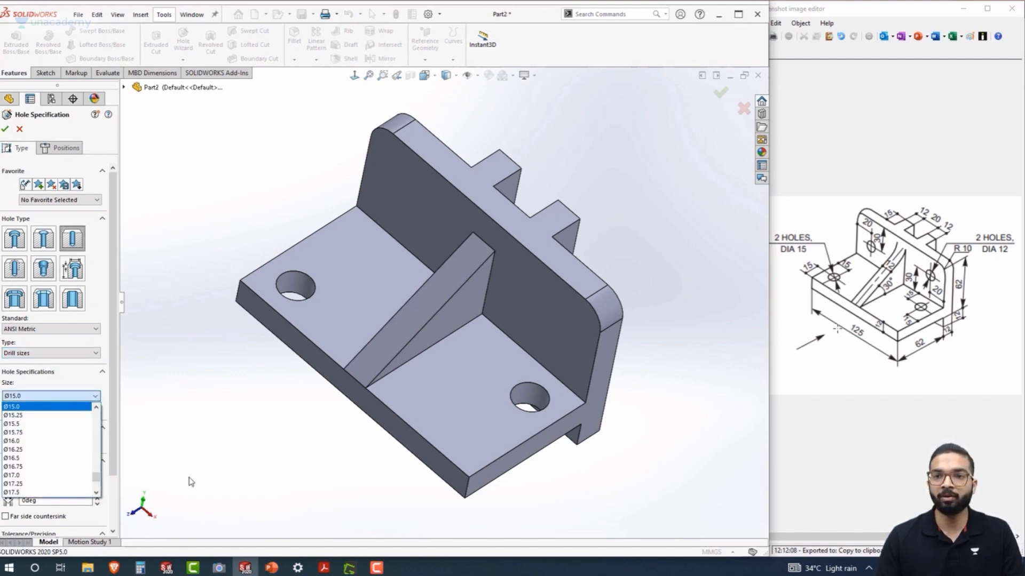
pyautogui.scroll(2, 27, 469)
pyautogui.scroll(3, 24, 459)
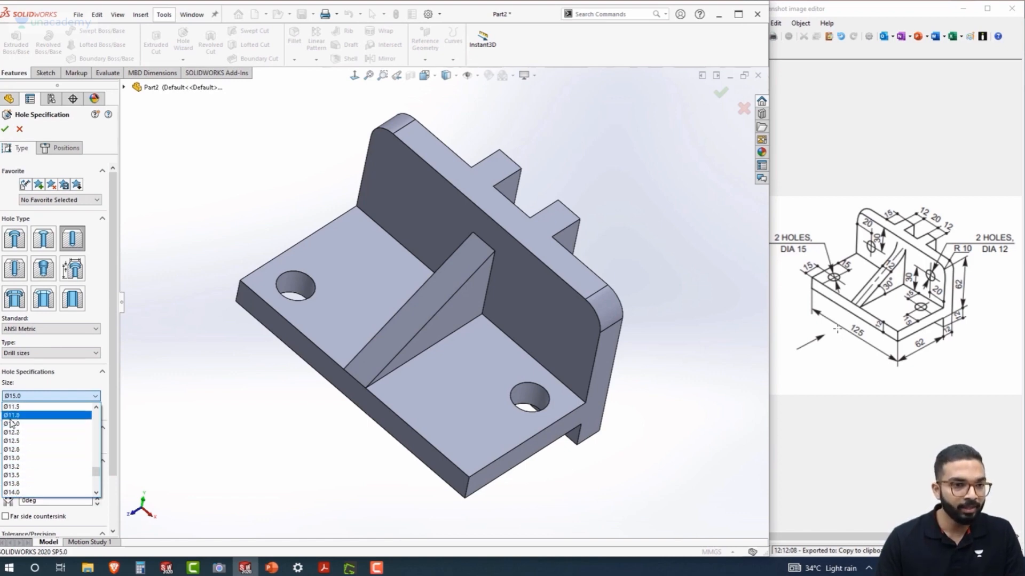
pyautogui.click(24, 423)
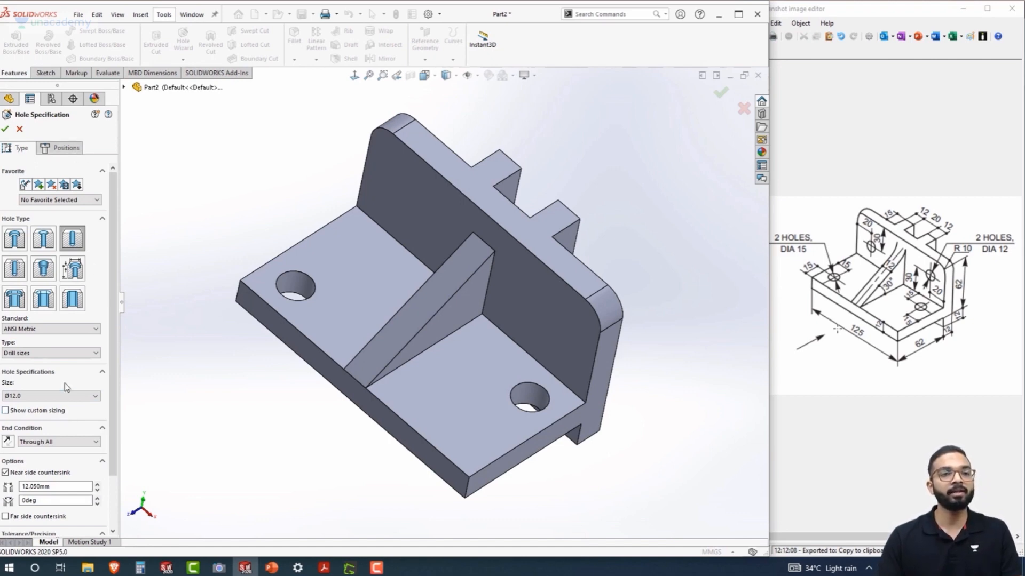
# - Place two hole positions on the wall's front face, one on each side of the rib, the first at about X -41.2, Y 32.3 mm
pyautogui.click(60, 152)
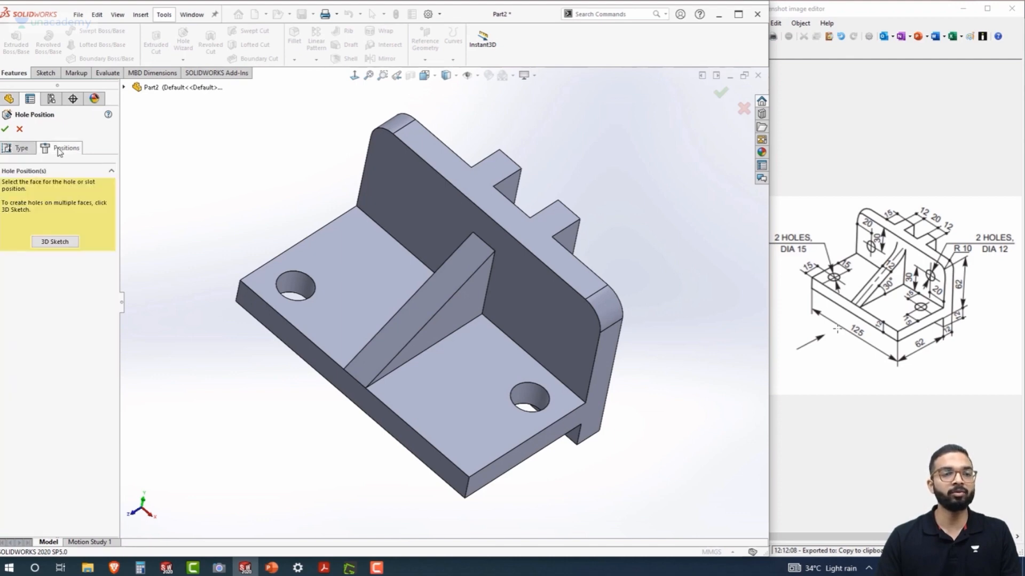
pyautogui.click(424, 202)
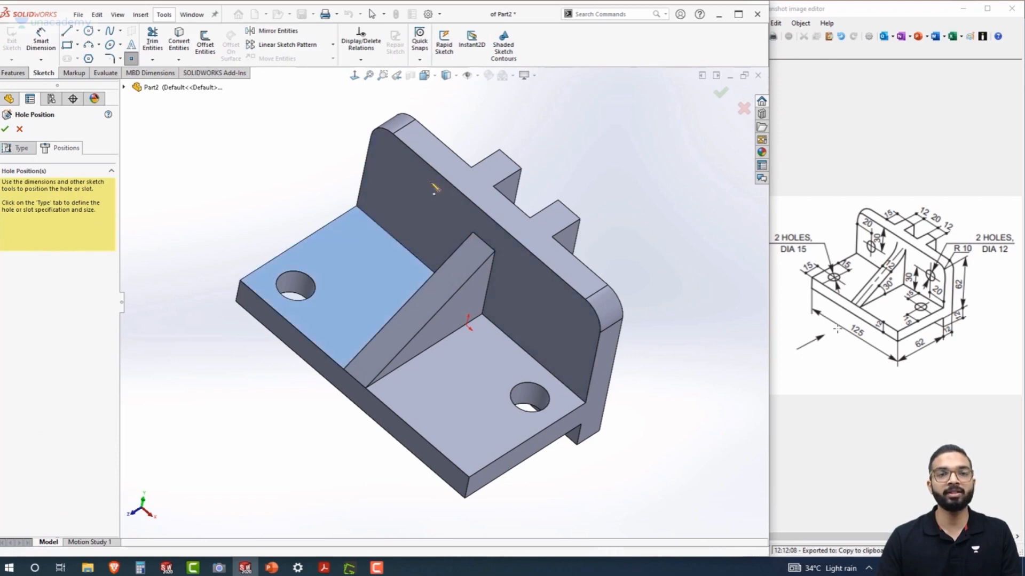
pyautogui.click(408, 195)
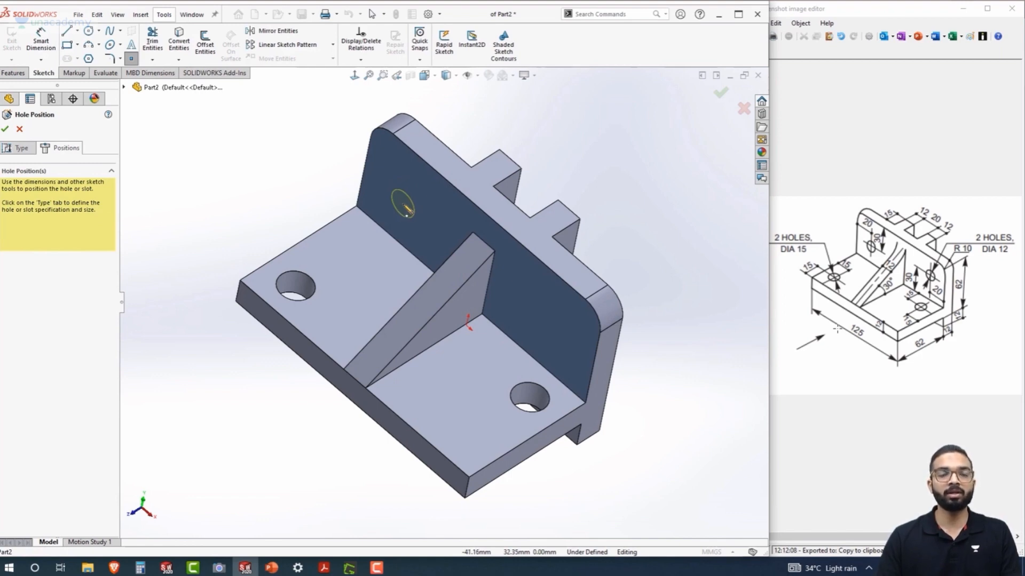
pyautogui.click(404, 205)
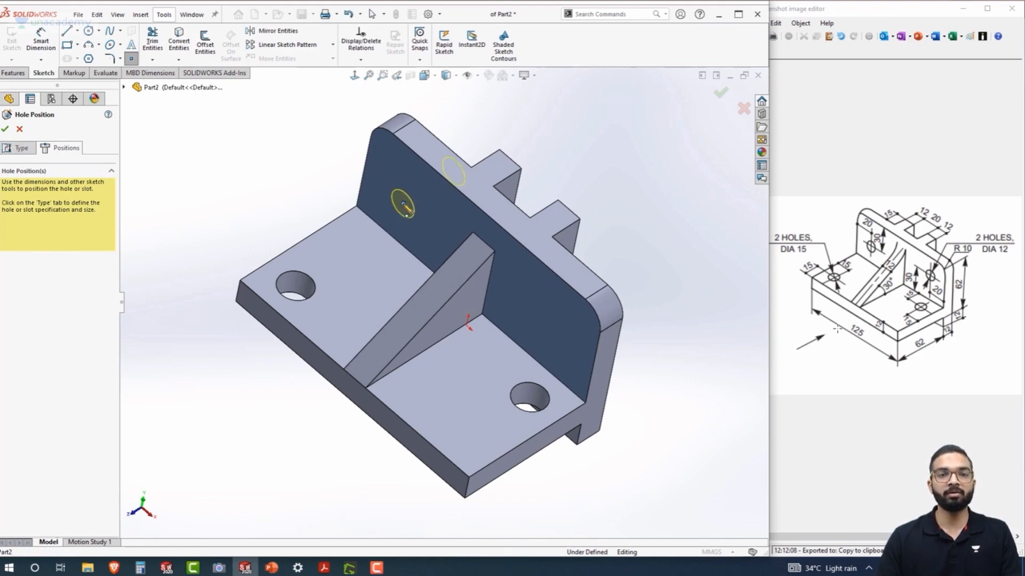
pyautogui.click(545, 333)
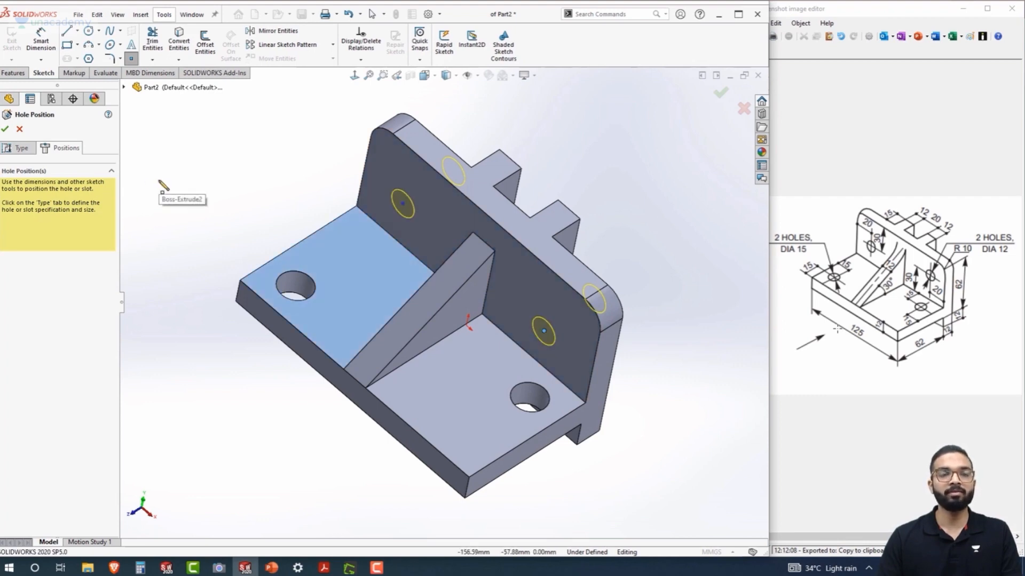
# - Dimension the left wall hole's centre 30 mm below the wall's top edge
pyautogui.click(42, 37)
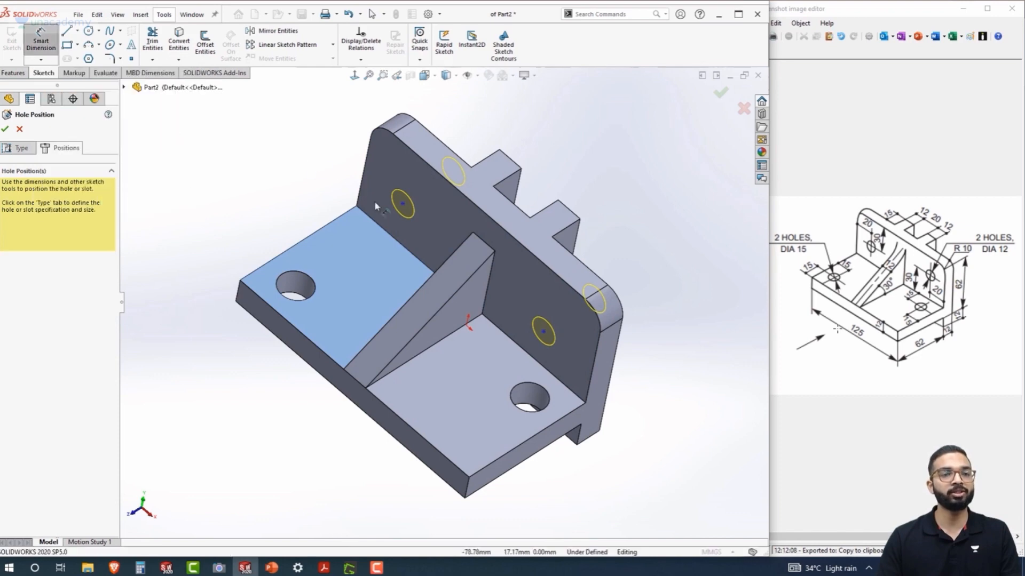
pyautogui.click(403, 208)
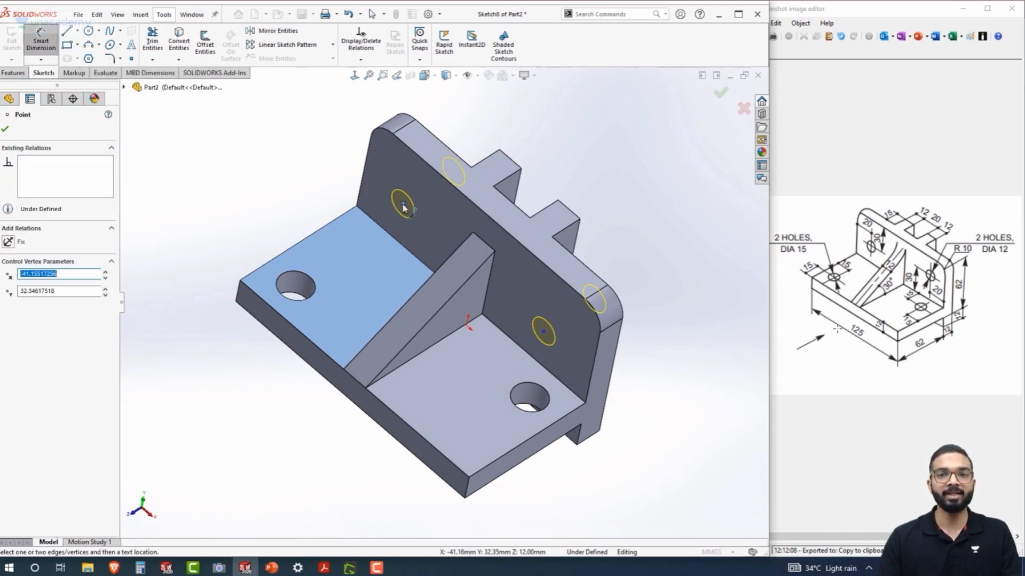
pyautogui.click(447, 180)
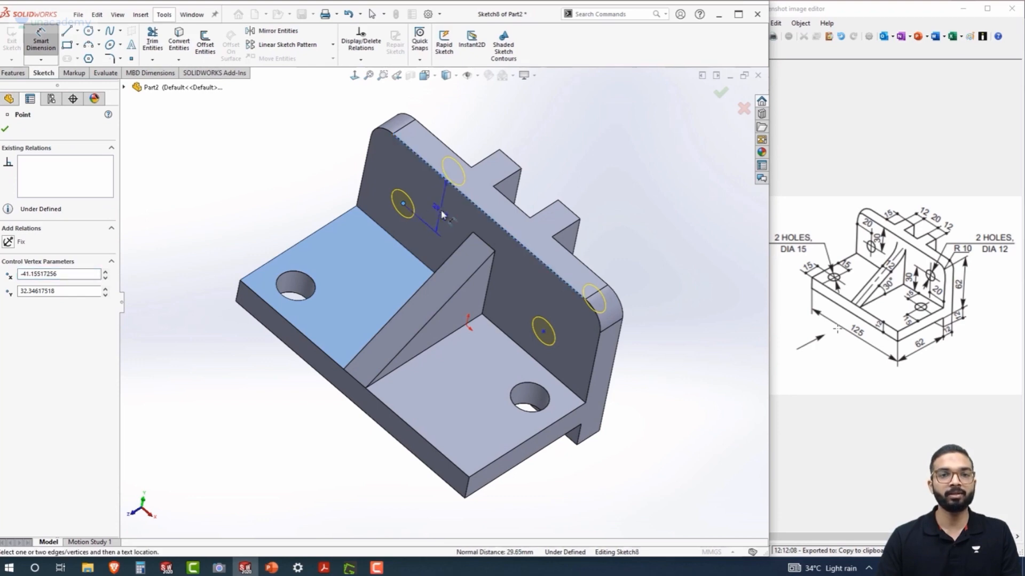
pyautogui.click(442, 215)
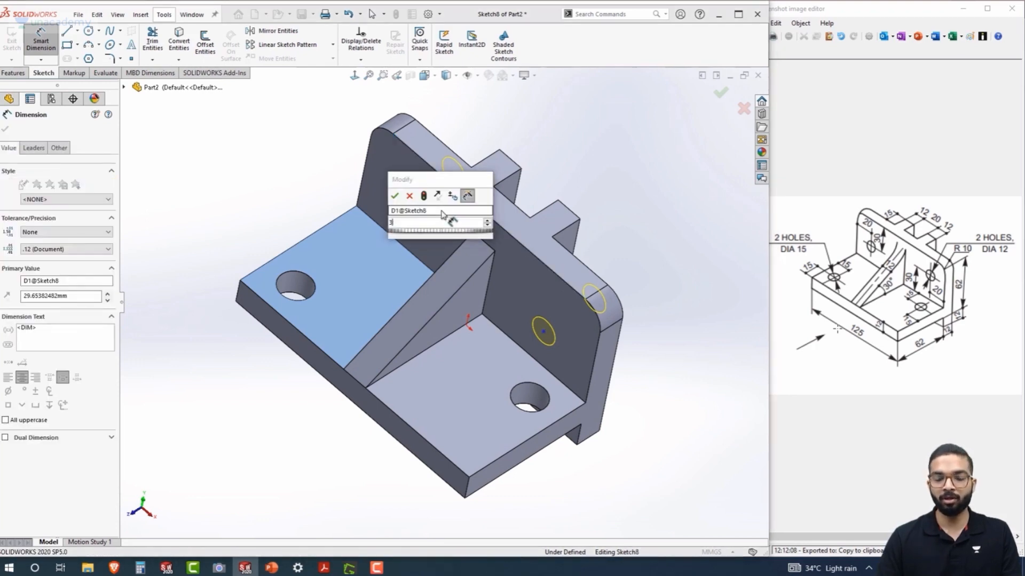
pyautogui.write('30')
pyautogui.click(394, 196)
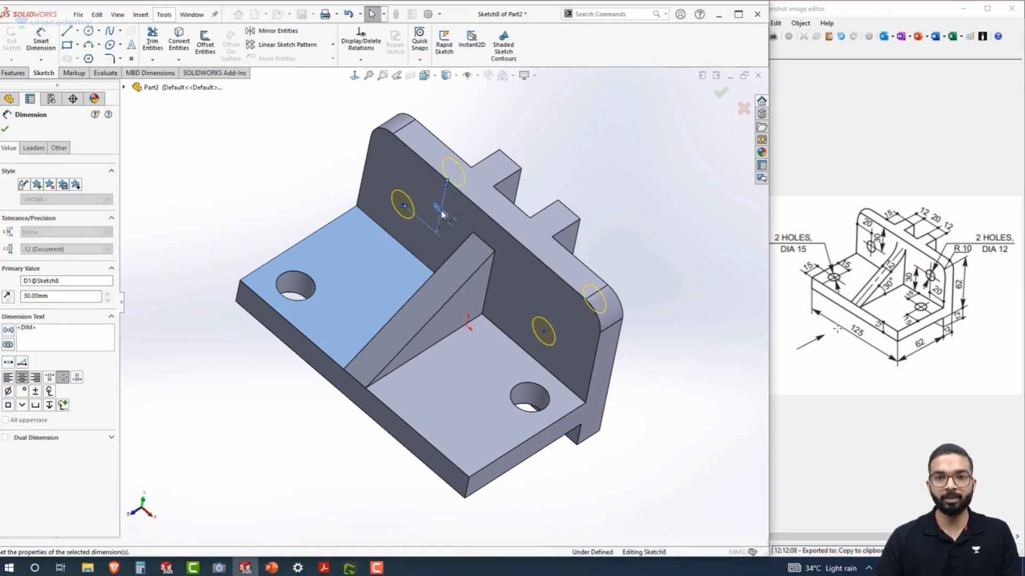
# - Dimension the left wall hole's centre 20 mm from the wall's nearest vertical side edge
pyautogui.click(404, 206)
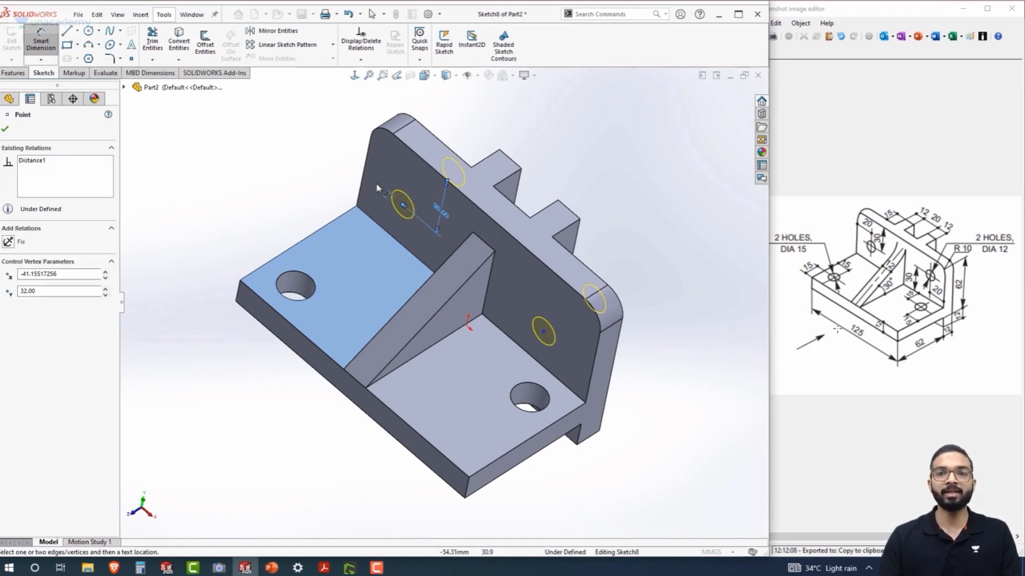
pyautogui.click(365, 173)
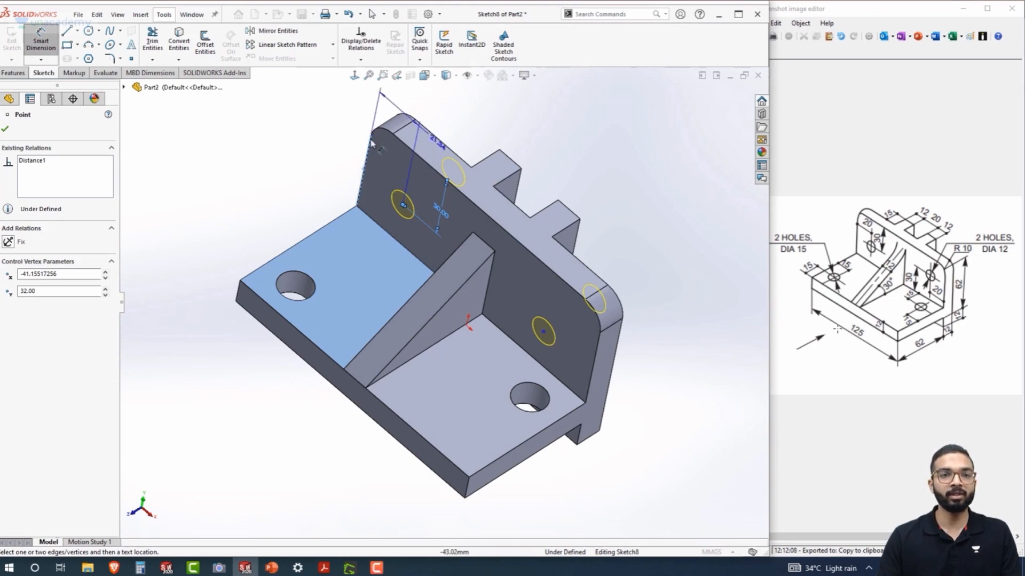
pyautogui.click(391, 177)
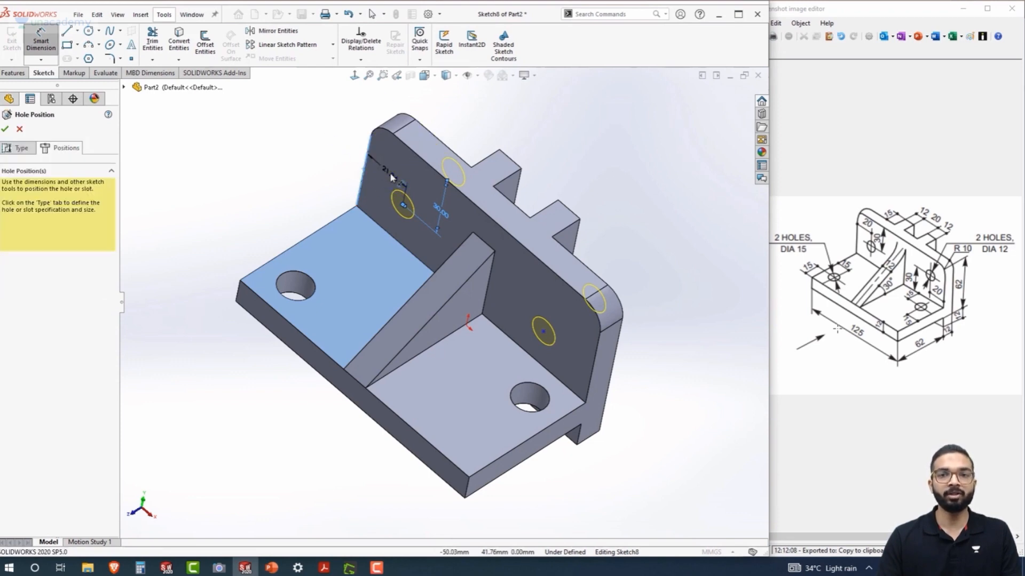
pyautogui.write('20')
pyautogui.press('Return')
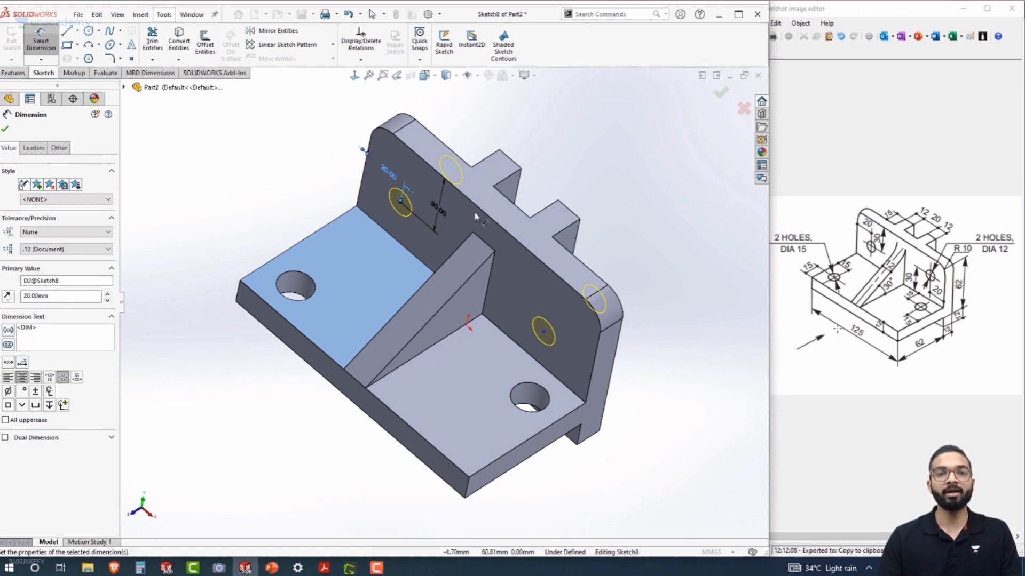
# - Dimension the right wall hole's centre 30 mm above the edge where the wall meets the base plate
pyautogui.click(544, 332)
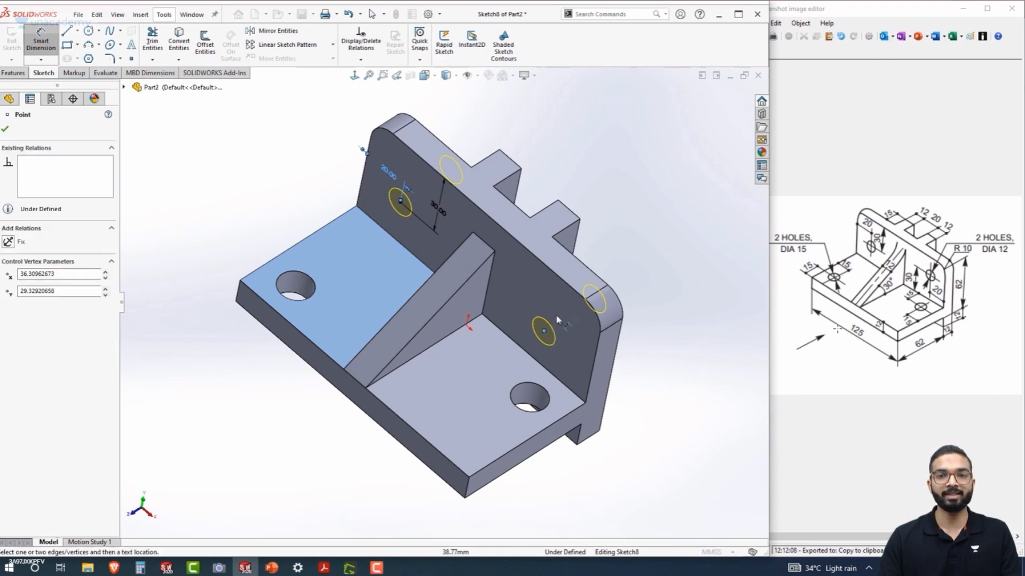
pyautogui.click(528, 352)
pyautogui.click(509, 324)
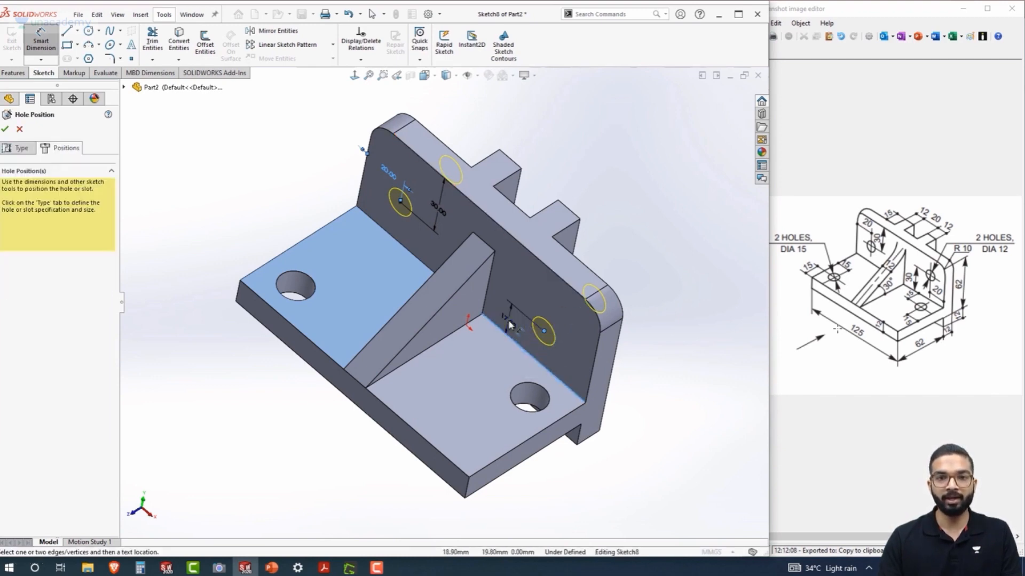
pyautogui.write('30')
pyautogui.press('Return')
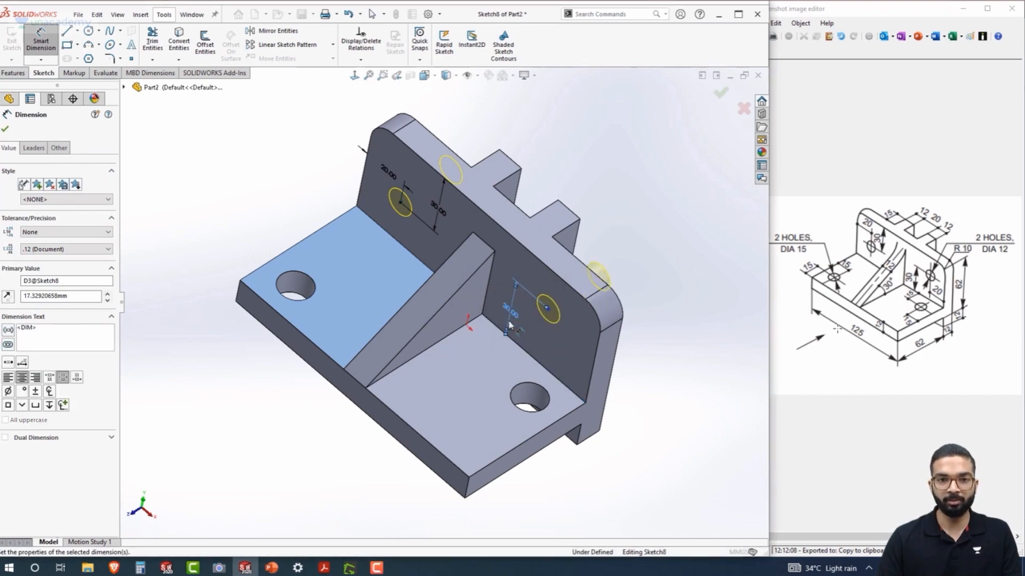
# - Dimension the right wall hole's centre 20 mm from the wall's nearest side edge and finish the pair of 12 mm holes
pyautogui.click(547, 309)
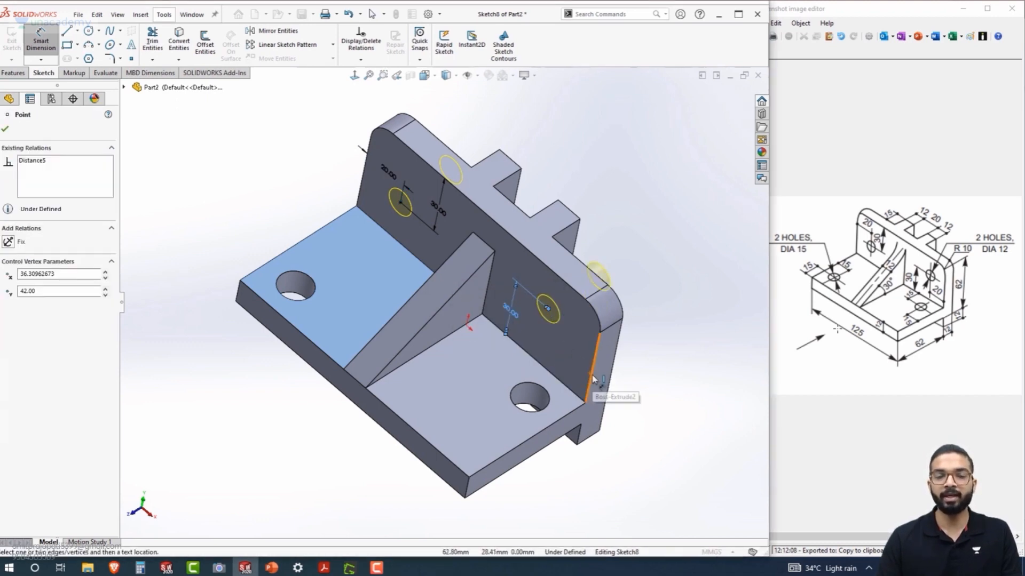
pyautogui.click(591, 378)
pyautogui.click(562, 358)
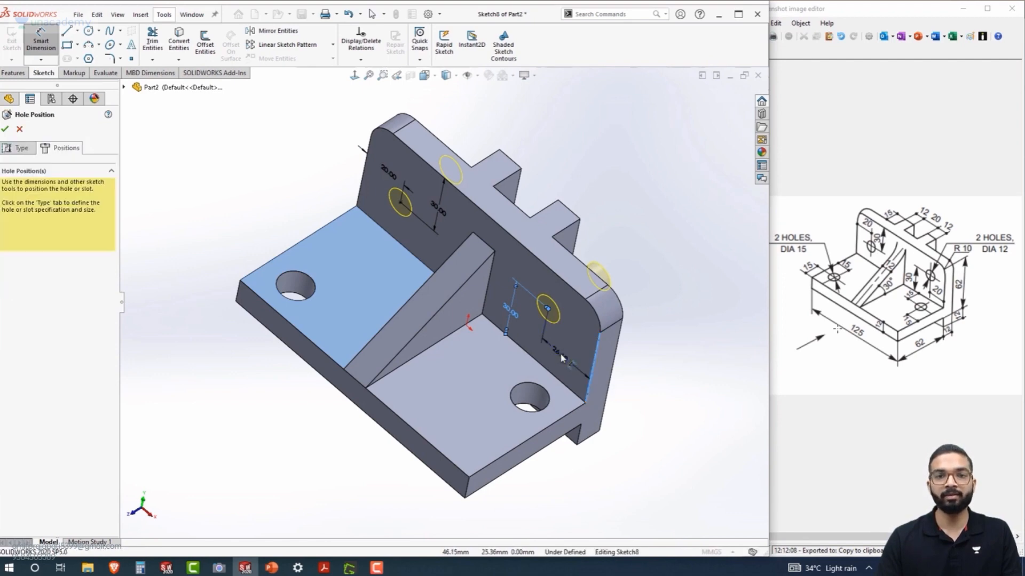
pyautogui.write('20')
pyautogui.press('Return')
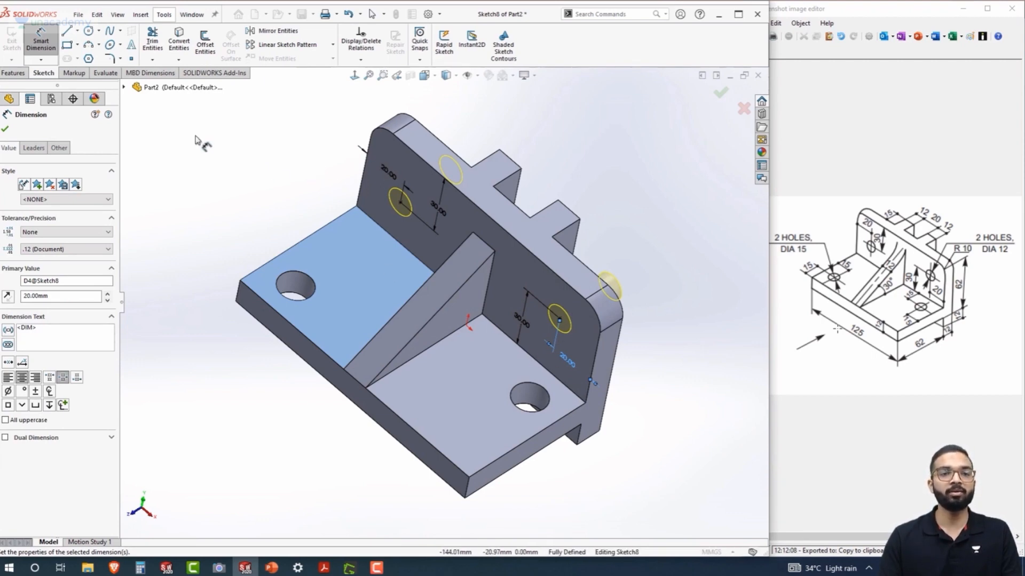
pyautogui.click(5, 131)
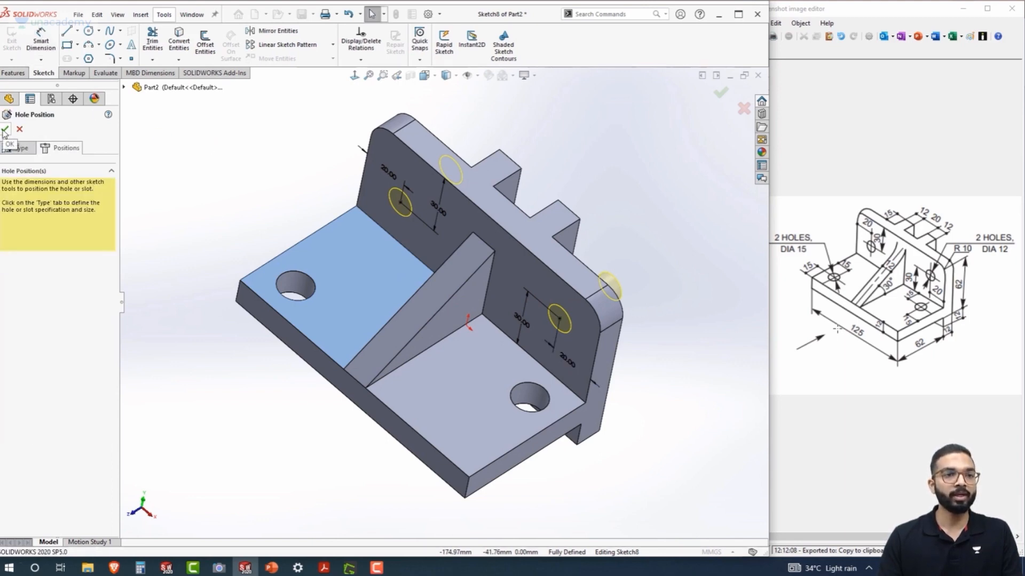
pyautogui.click(5, 130)
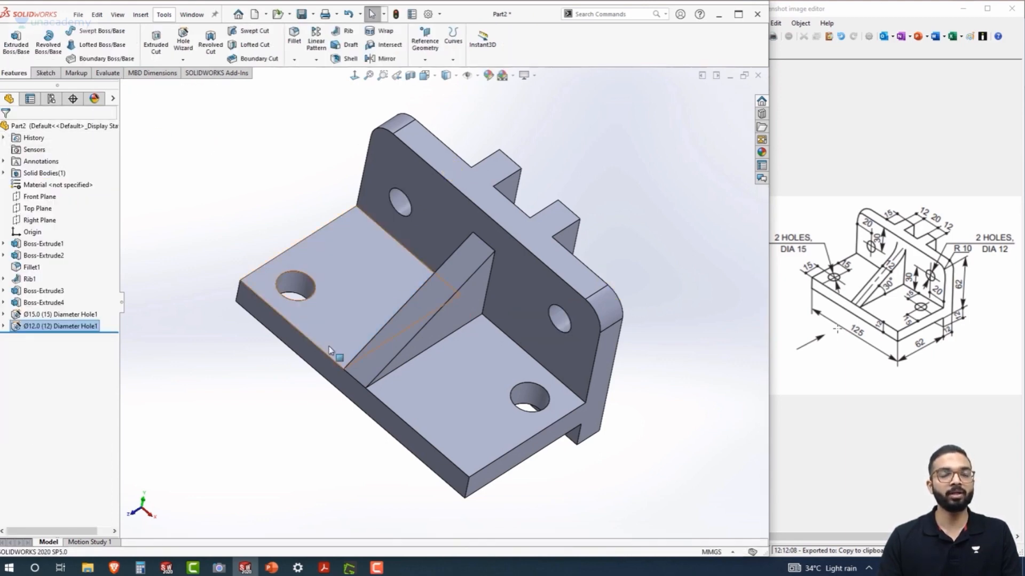
pyautogui.hotkey('ctrl', '7')
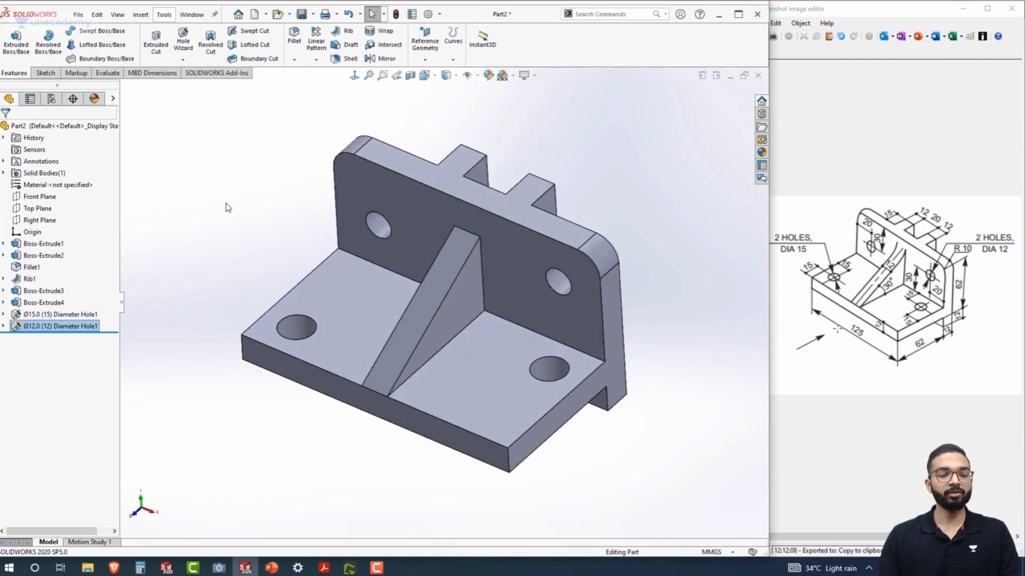
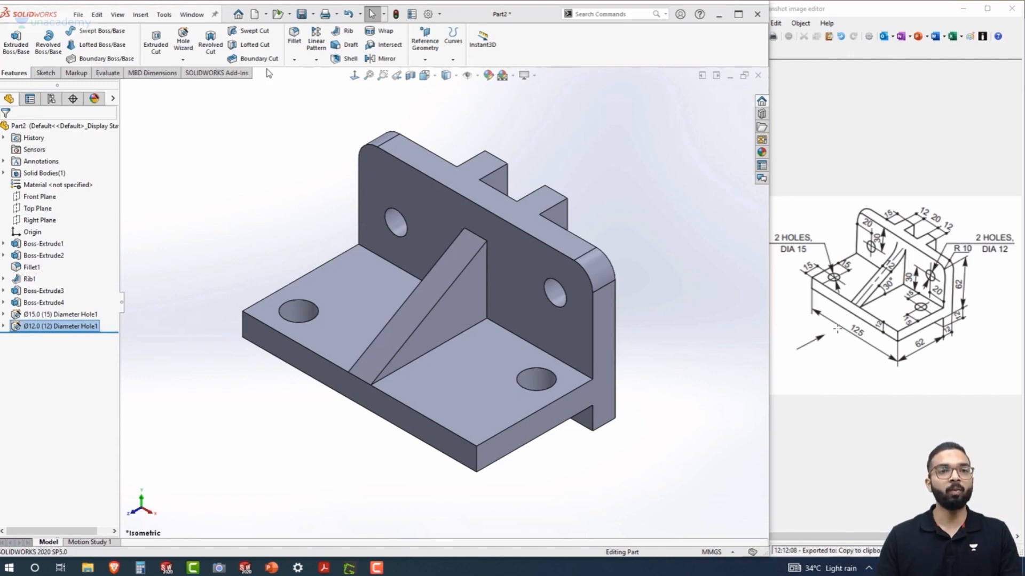
# - Start a drawing from the part and save the part file as EXERCISE 05 in the 04_EXERCISE 04 folder
pyautogui.click(266, 15)
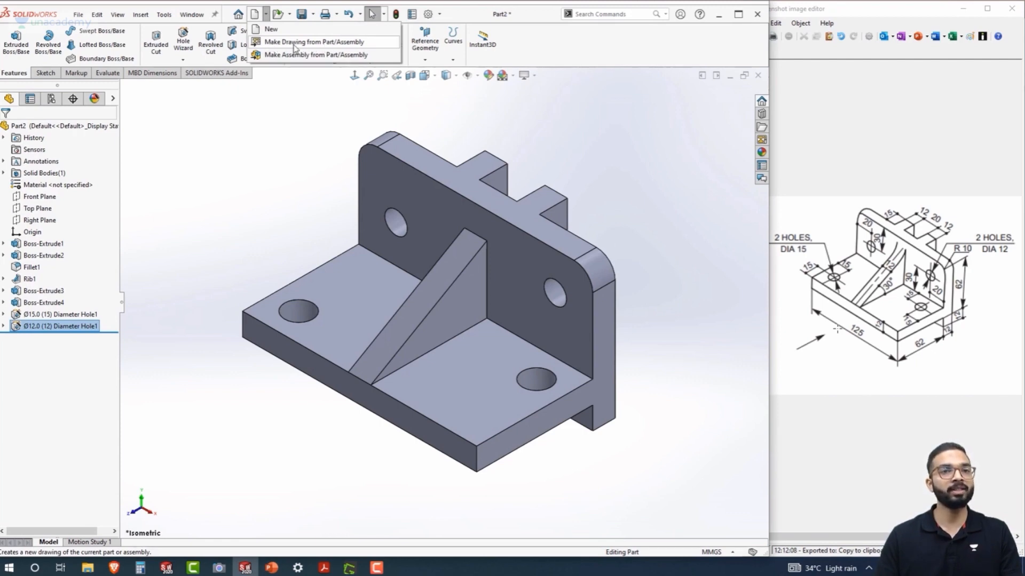
pyautogui.click(315, 43)
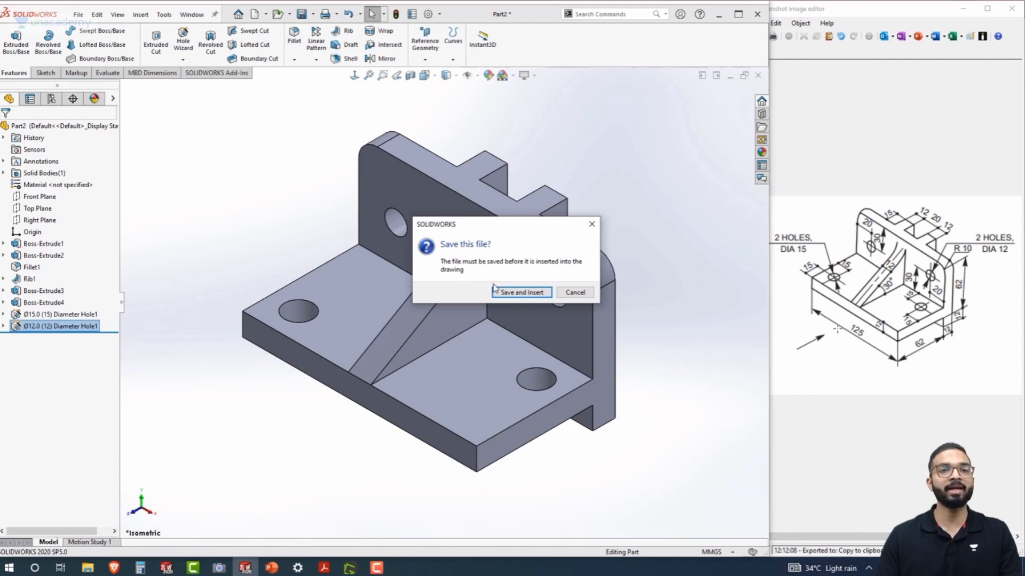
pyautogui.click(522, 293)
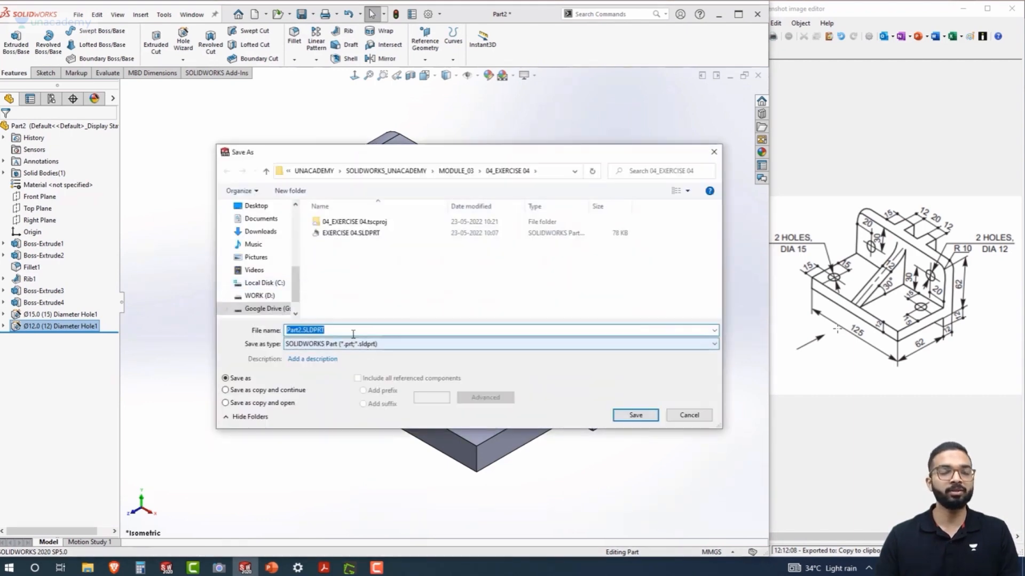
pyautogui.write('EXERCISW 0')
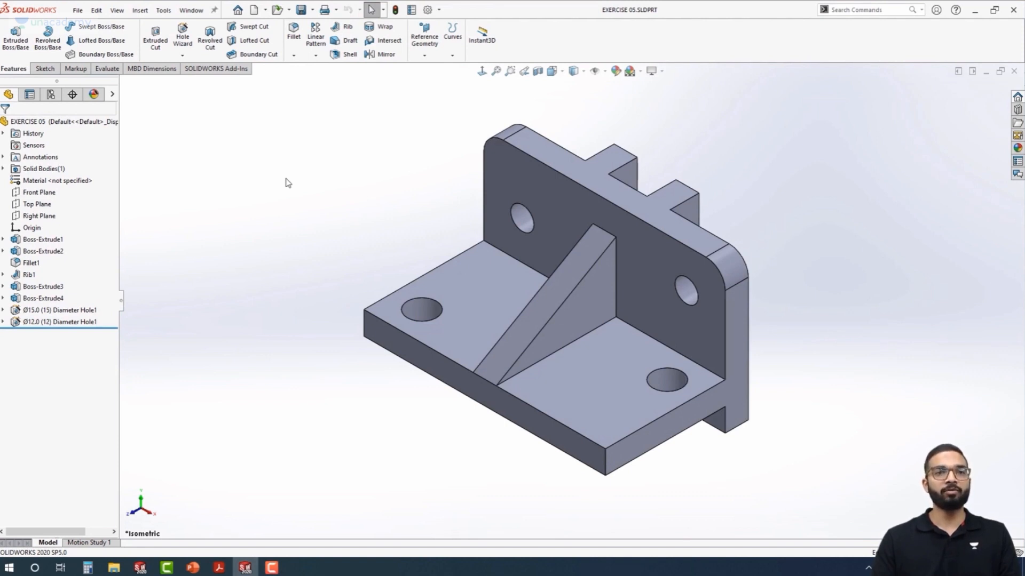
# - Make a new drawing from the EXERCISE 05 part on an A4 (ANSI) Landscape sheet with its standard format
pyautogui.click(266, 13)
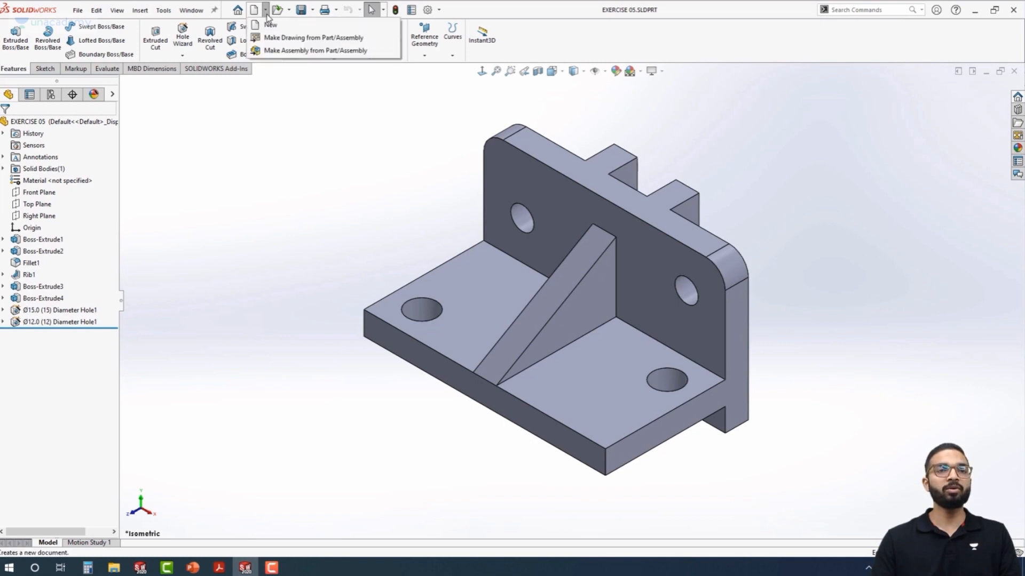
pyautogui.click(287, 38)
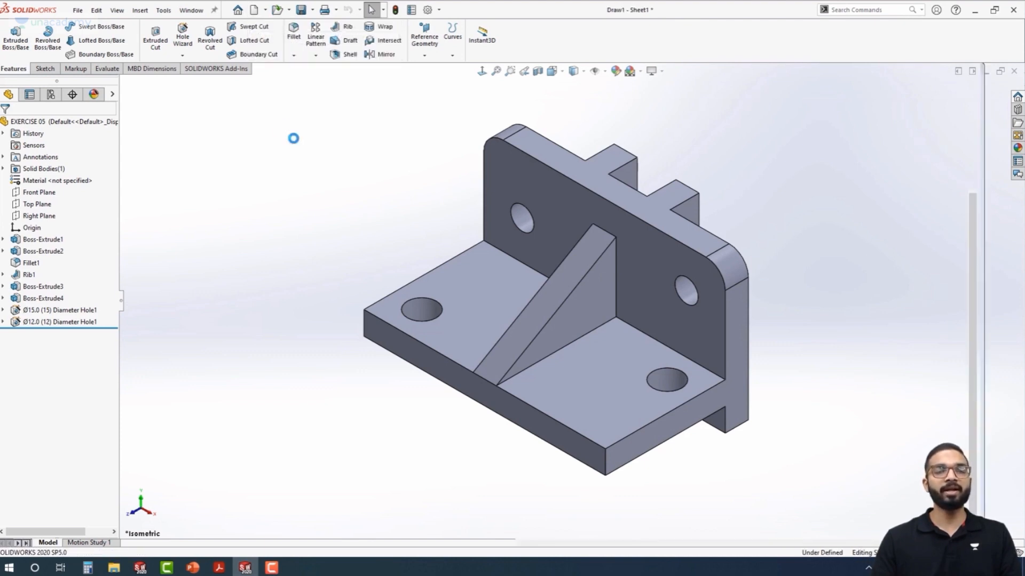
pyautogui.scroll(-2, 454, 272)
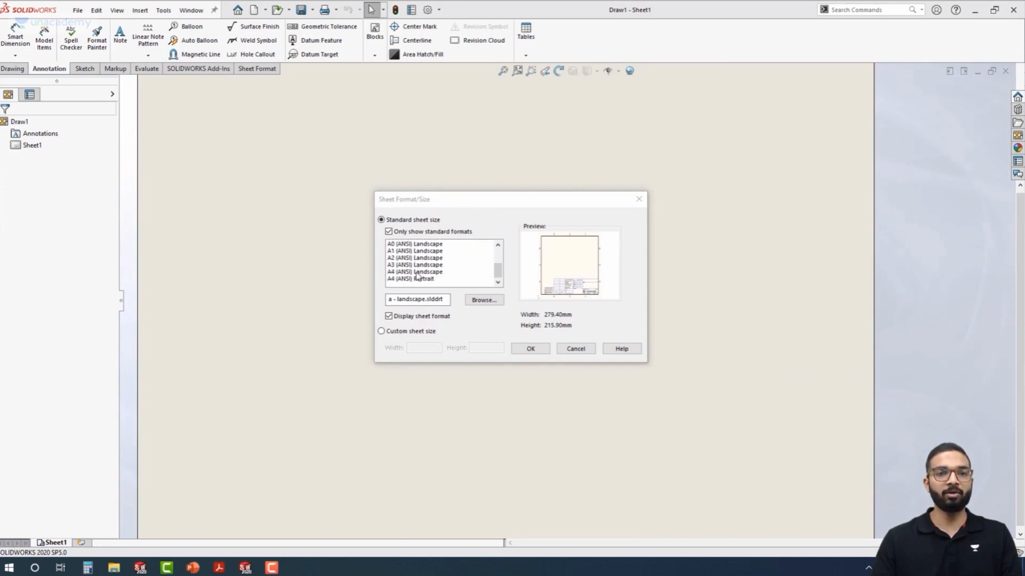
pyautogui.click(417, 272)
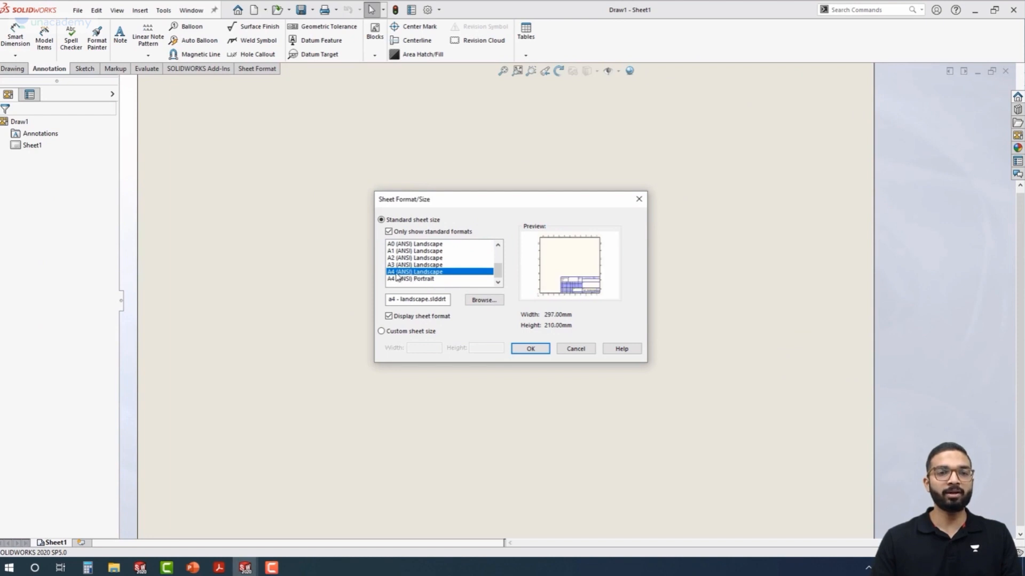
pyautogui.click(530, 349)
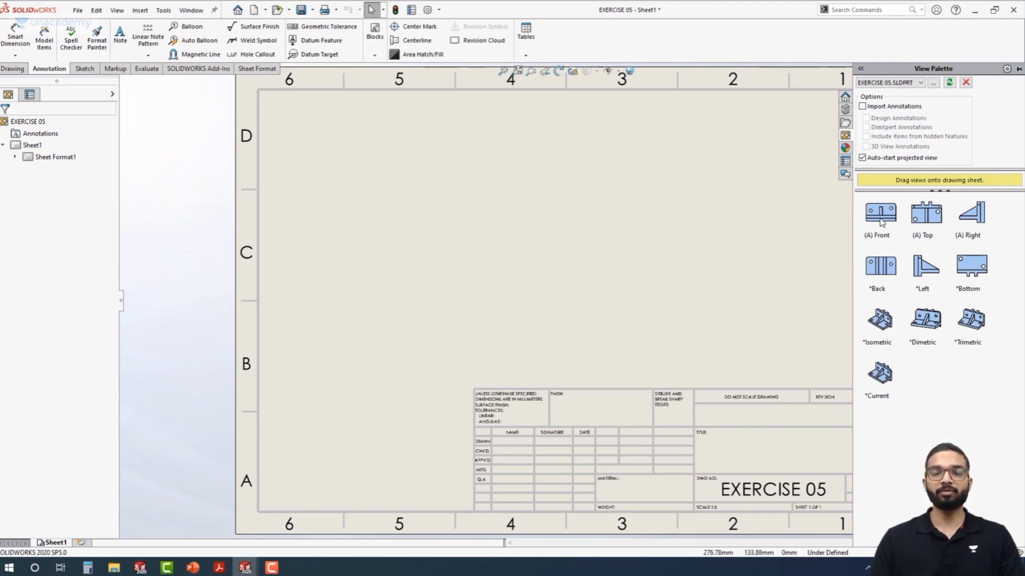
# - Place the bracket's front view on the sheet with projected top, right and isometric views
pyautogui.moveTo(881, 223); pyautogui.dragTo(430, 305)
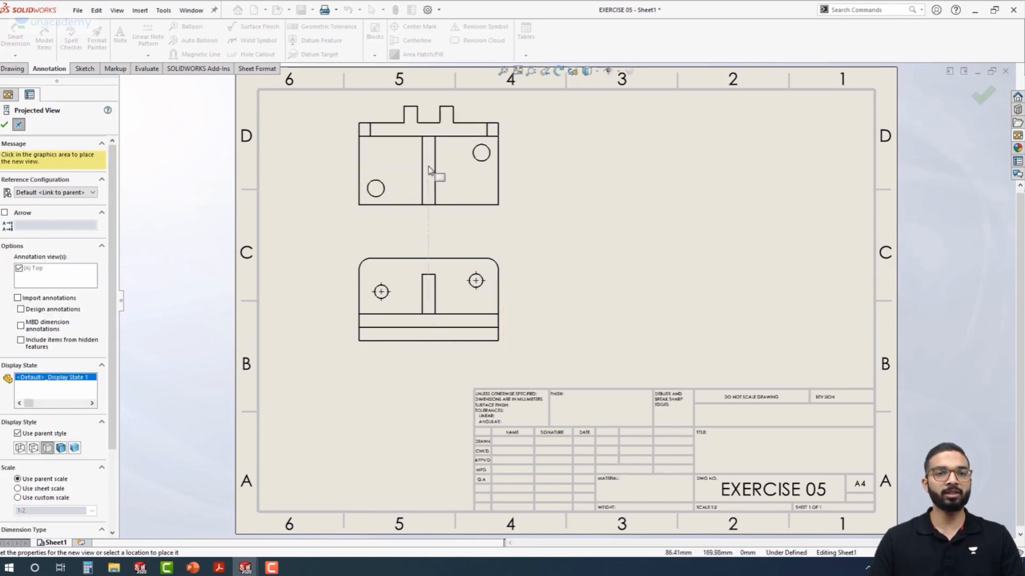
pyautogui.click(430, 173)
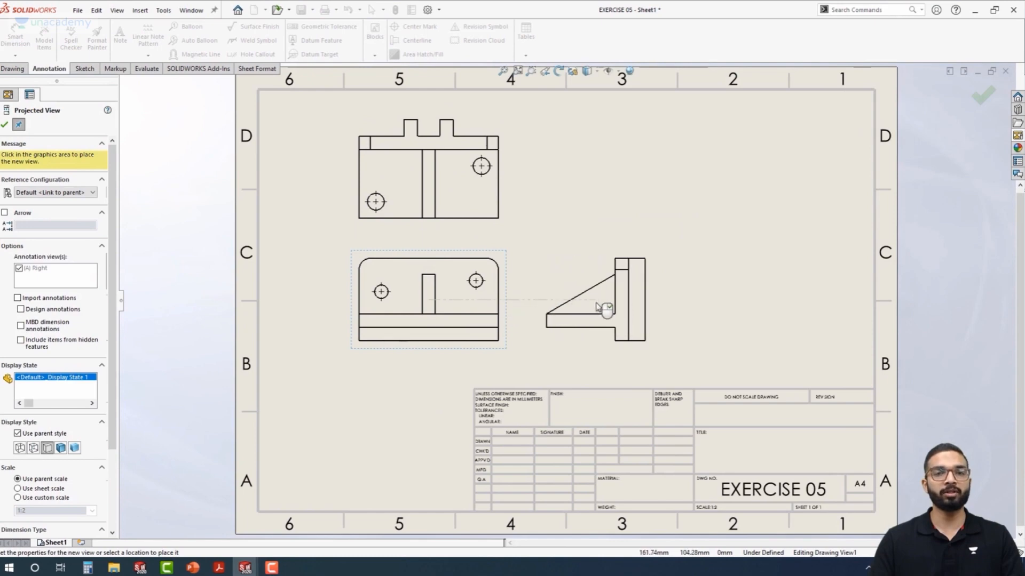
pyautogui.click(614, 312)
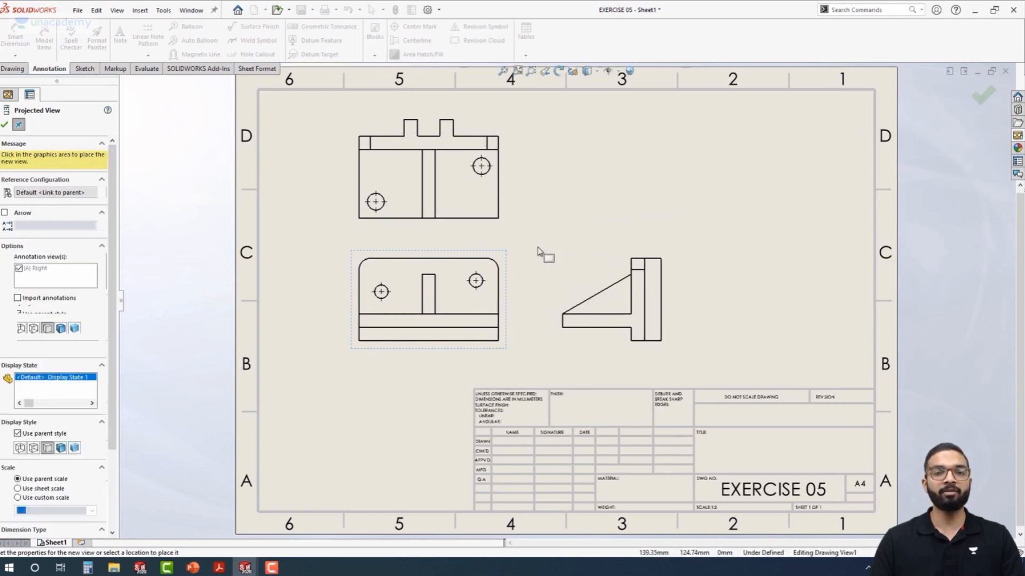
pyautogui.click(694, 205)
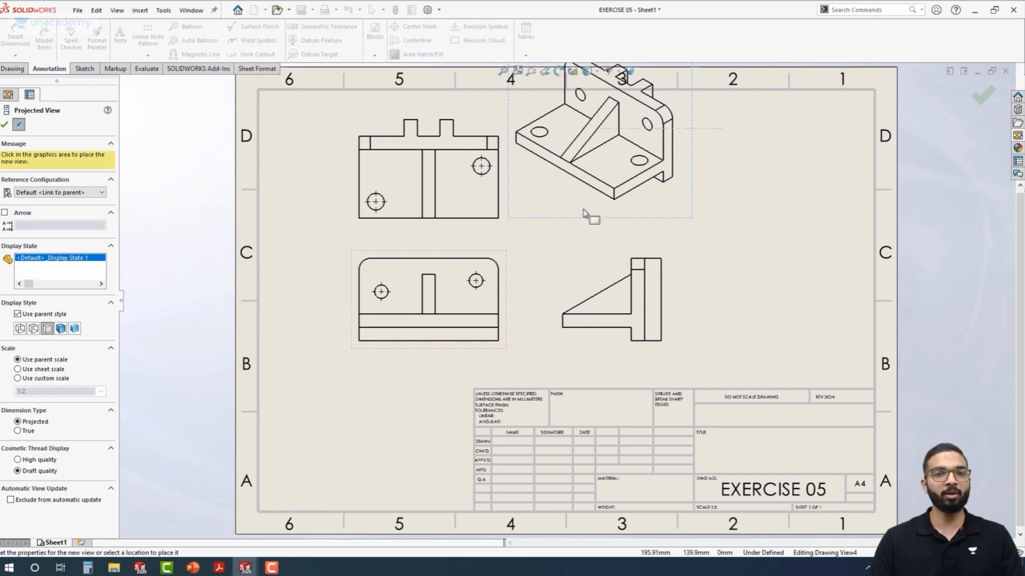
pyautogui.click(5, 125)
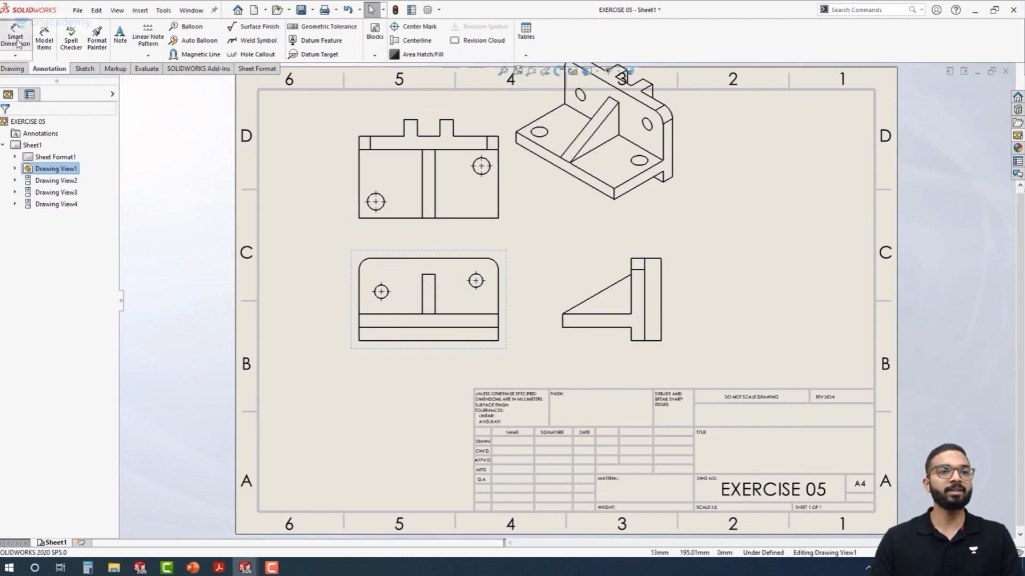
# - Dimension the length of the front view's left vertical edge and of its bottom edge
pyautogui.click(360, 303)
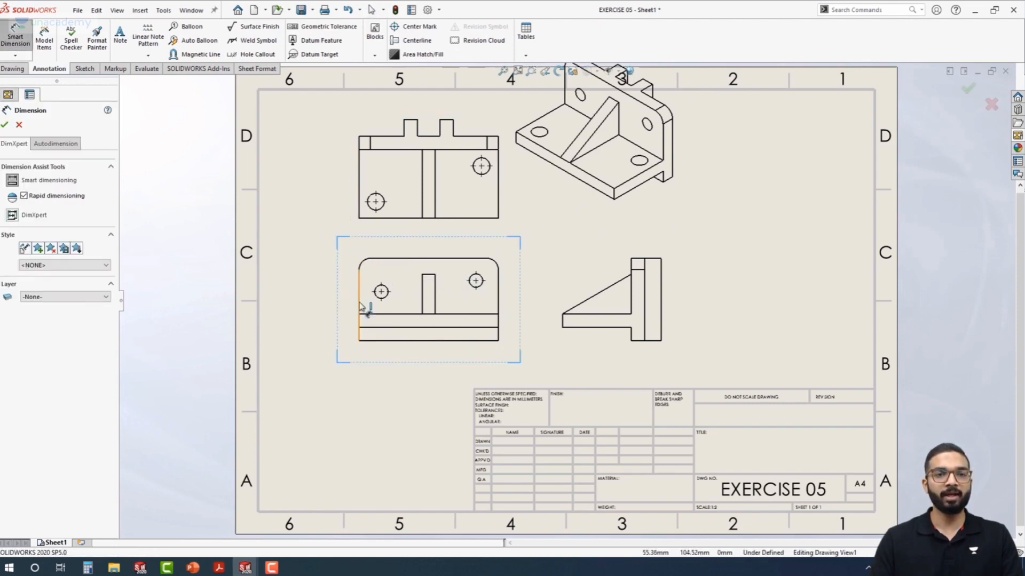
pyautogui.click(322, 309)
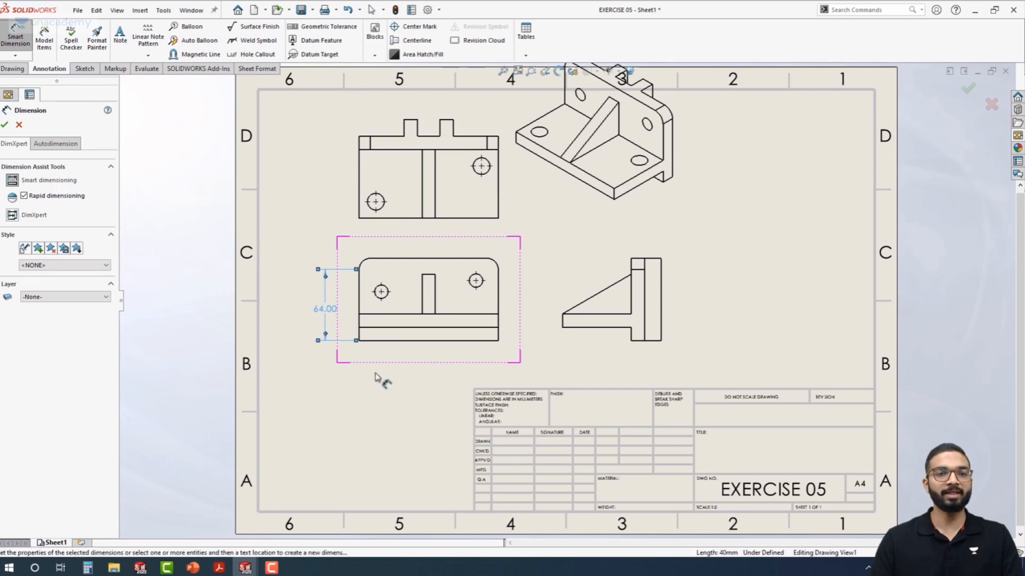
pyautogui.click(453, 340)
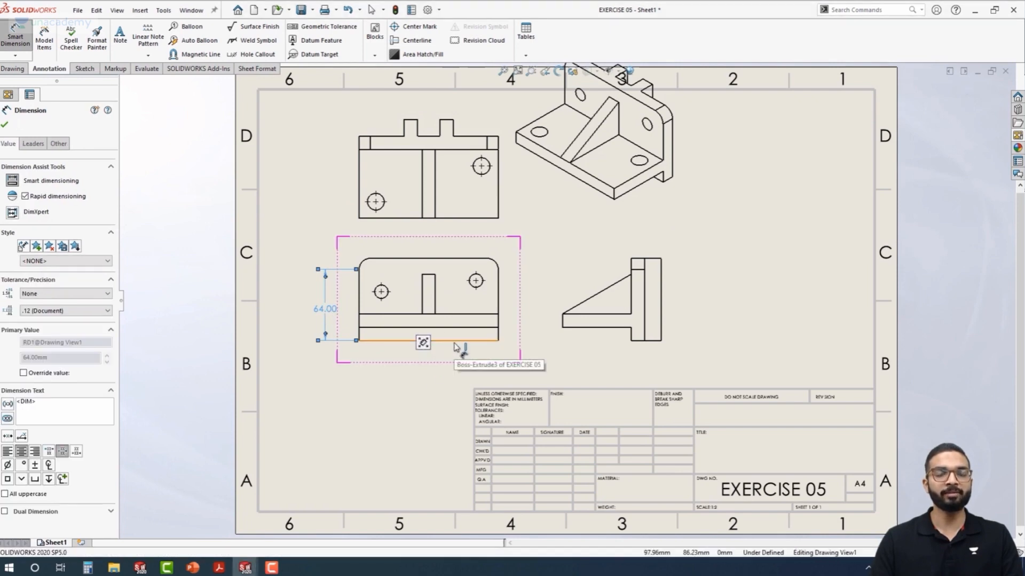
pyautogui.click(427, 368)
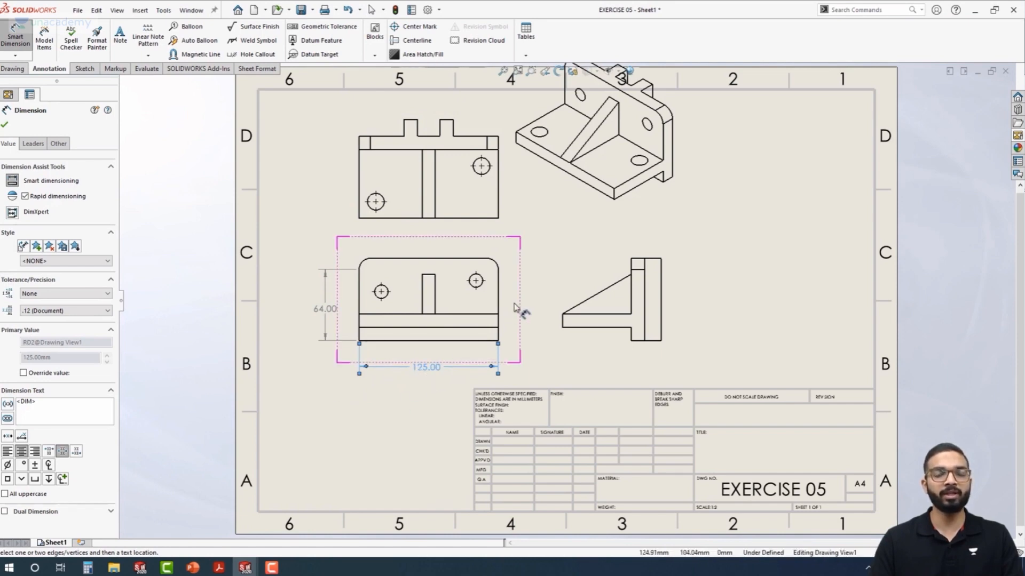
pyautogui.press('Escape')
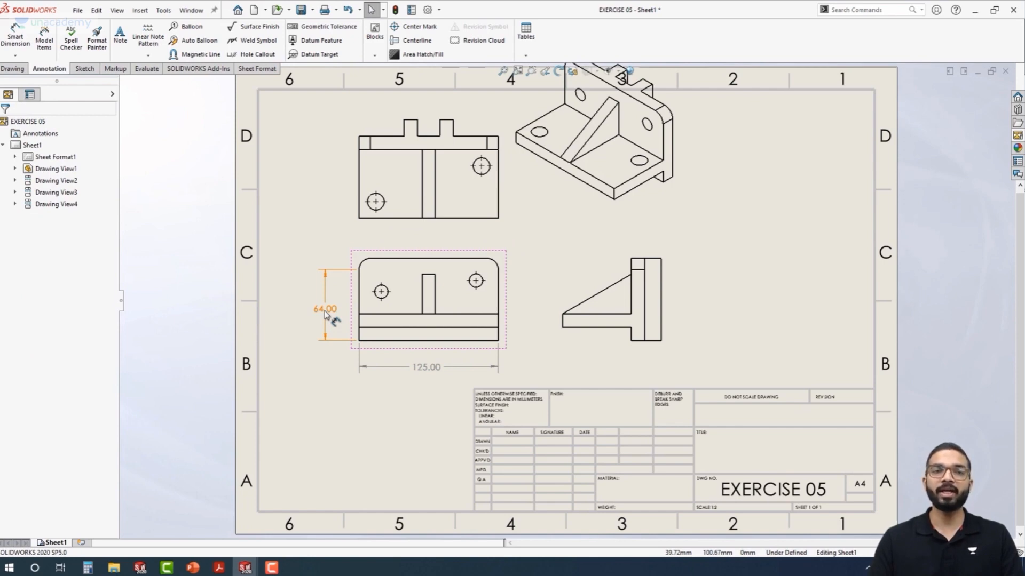
# - Delete the vertical and horizontal dimensions from the front view
pyautogui.click(328, 320)
pyautogui.press('Delete')
pyautogui.click(427, 368)
pyautogui.press('Delete')
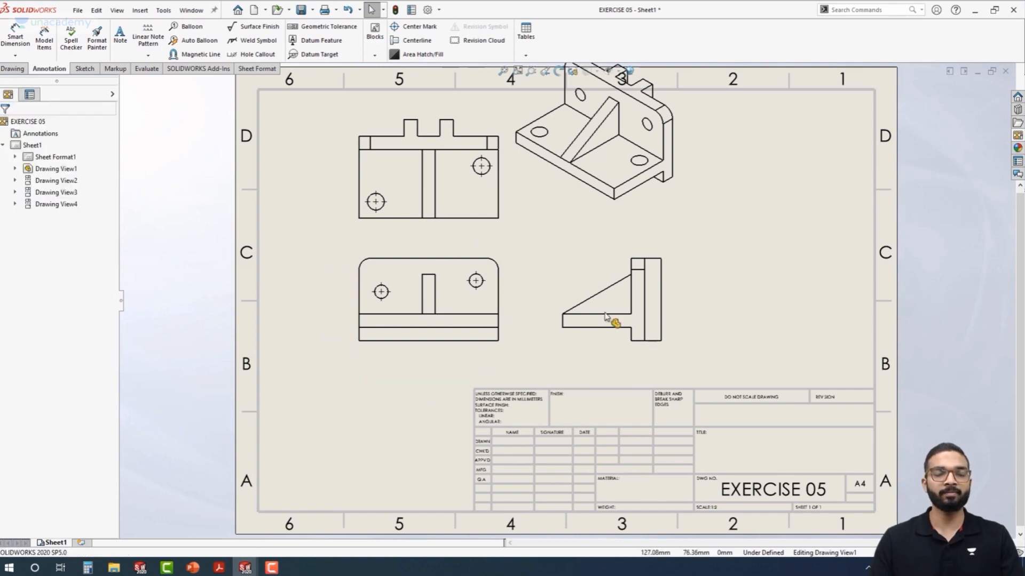
# - Import the marked model dimensions of the entire model into the top view only
pyautogui.click(43, 40)
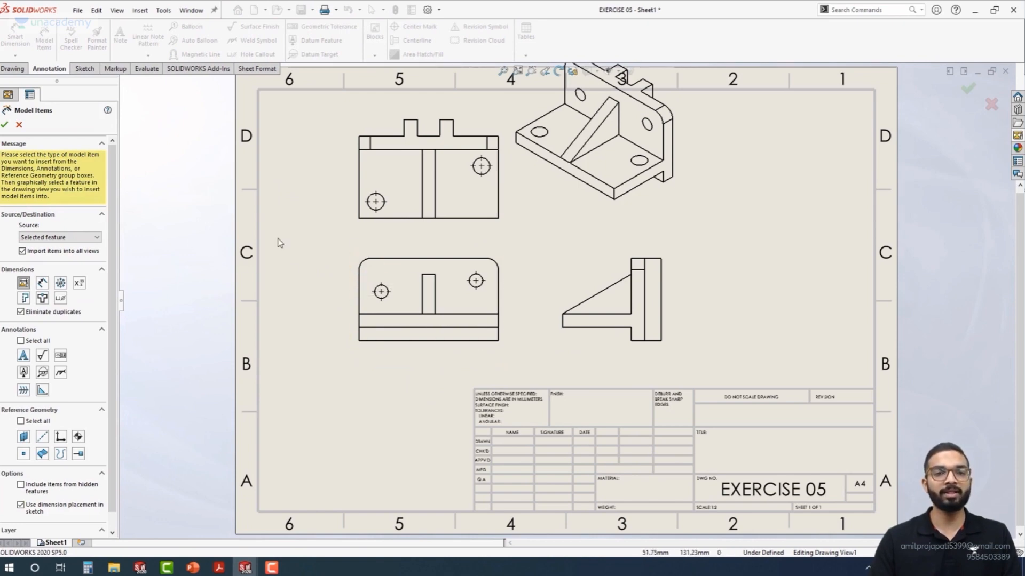
pyautogui.click(83, 239)
pyautogui.click(67, 251)
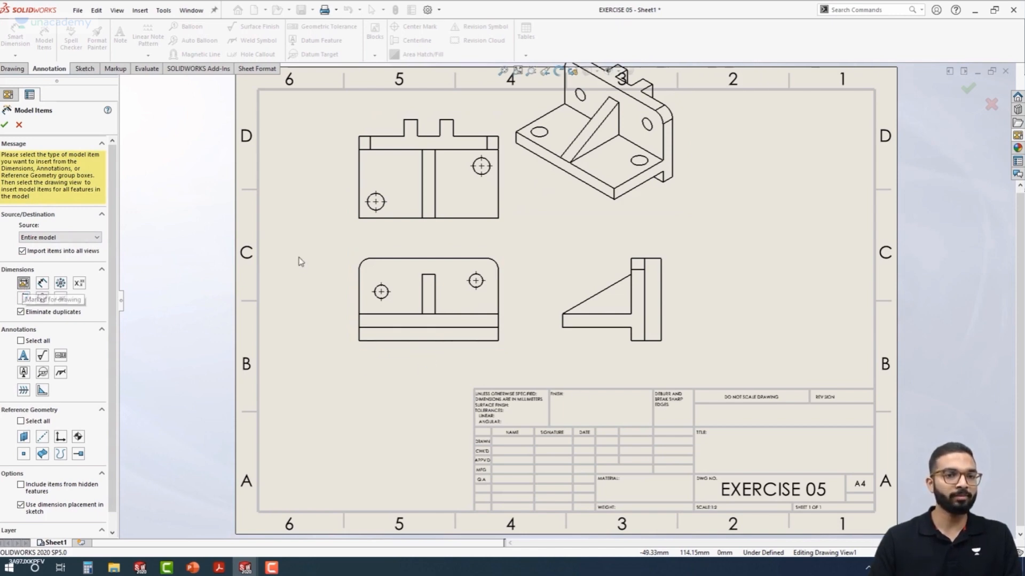
pyautogui.click(352, 232)
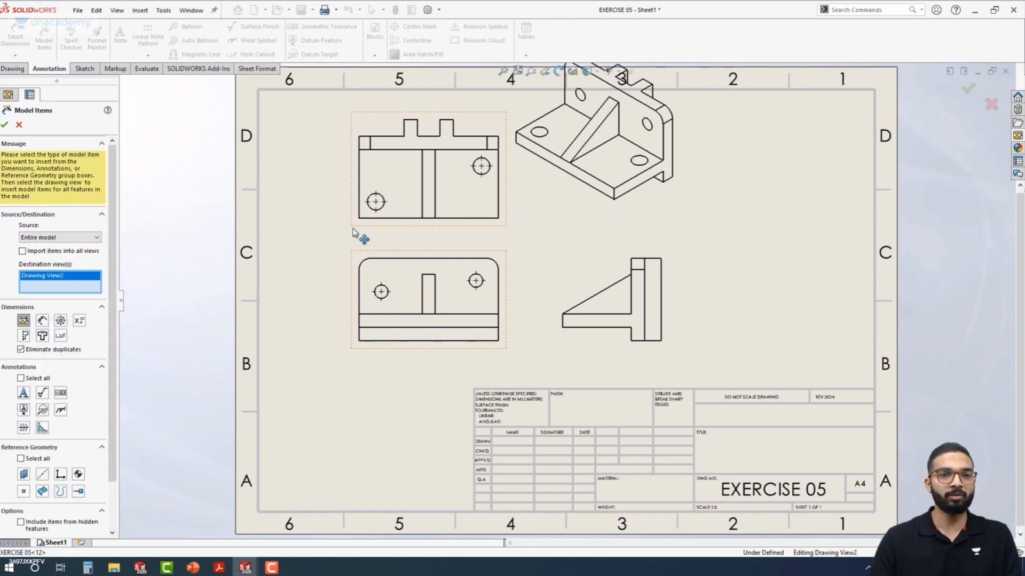
pyautogui.click(5, 125)
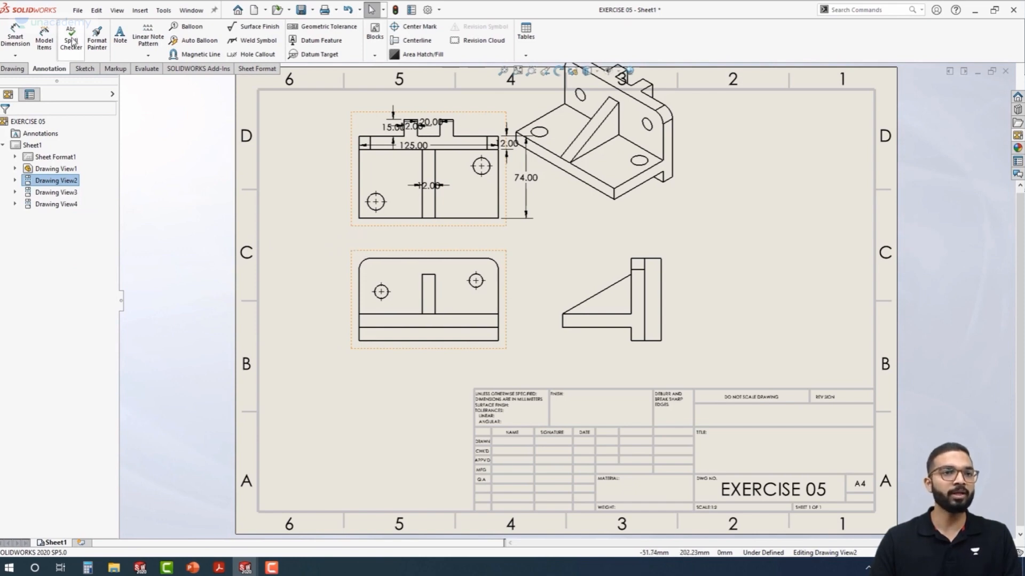
# - Import the entire model's marked dimensions into all drawing views, with duplicates eliminated
pyautogui.click(44, 39)
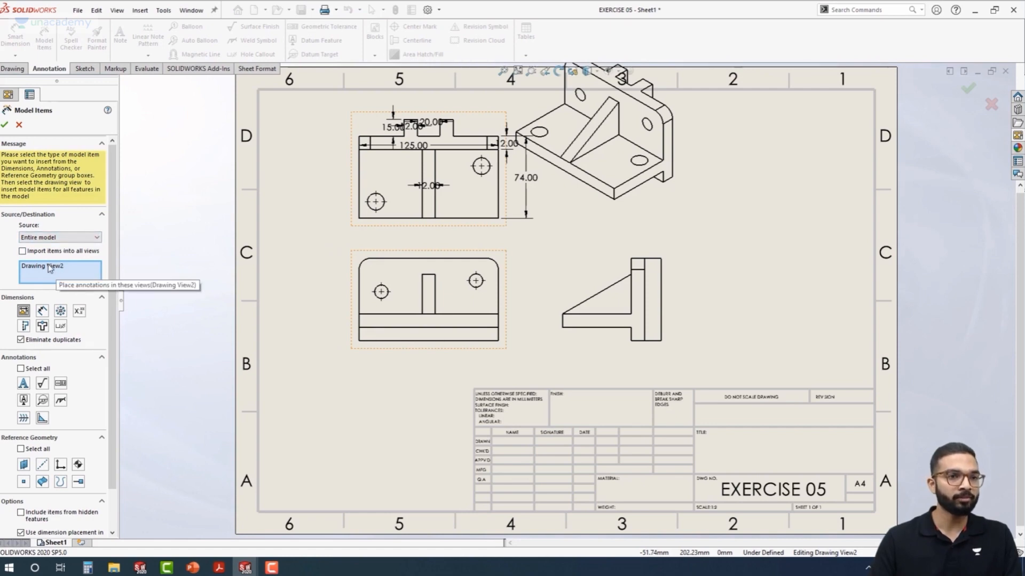
pyautogui.click(22, 251)
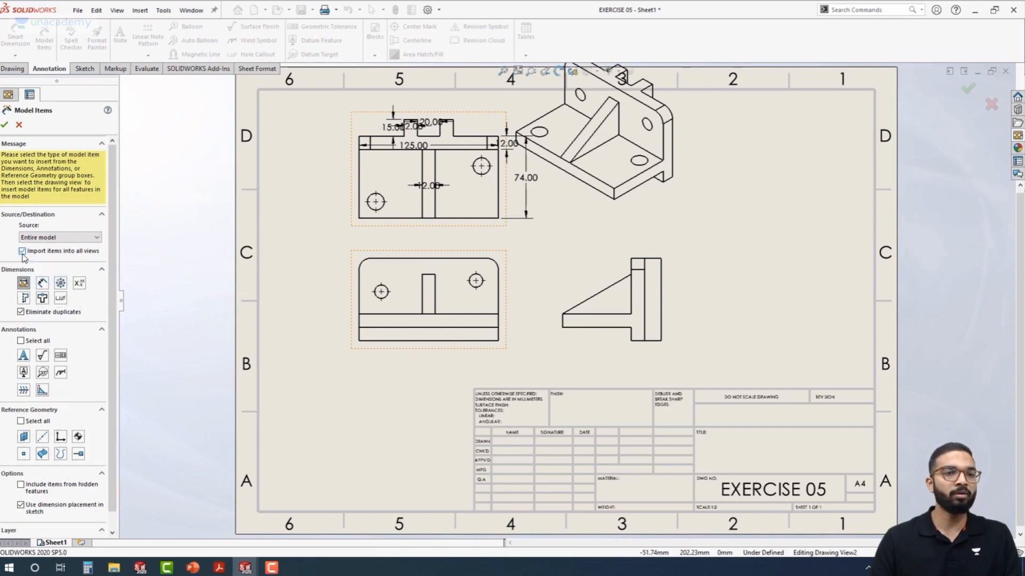
pyautogui.click(5, 125)
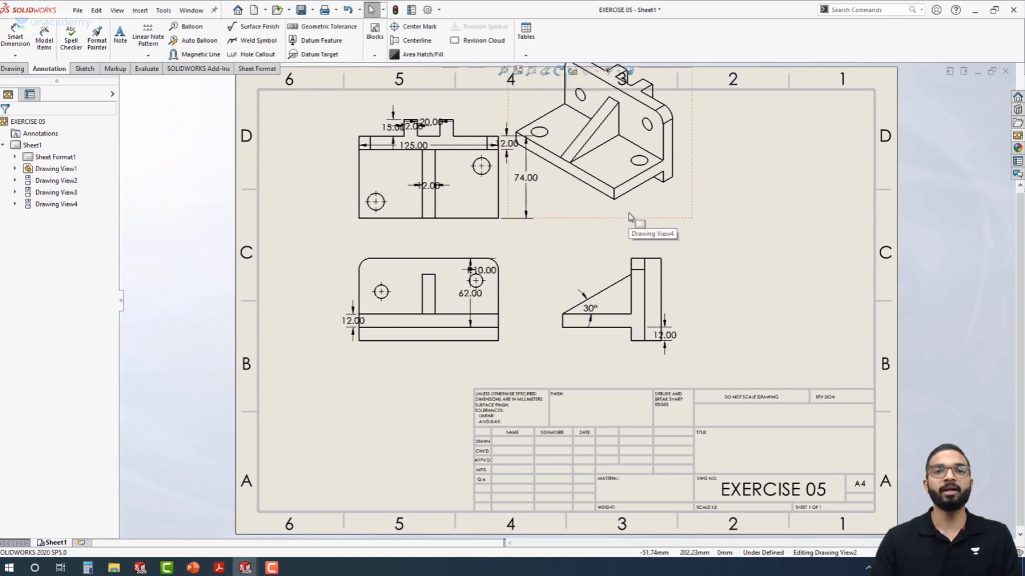
# - Move the isometric view clear of the top view and pull the R10, 62 mm and right view's 12 mm dimensions outside the geometry
pyautogui.moveTo(673, 226)
pyautogui.mouseDown()
pyautogui.moveTo(769, 251)
pyautogui.moveTo(803, 273)
pyautogui.mouseUp()
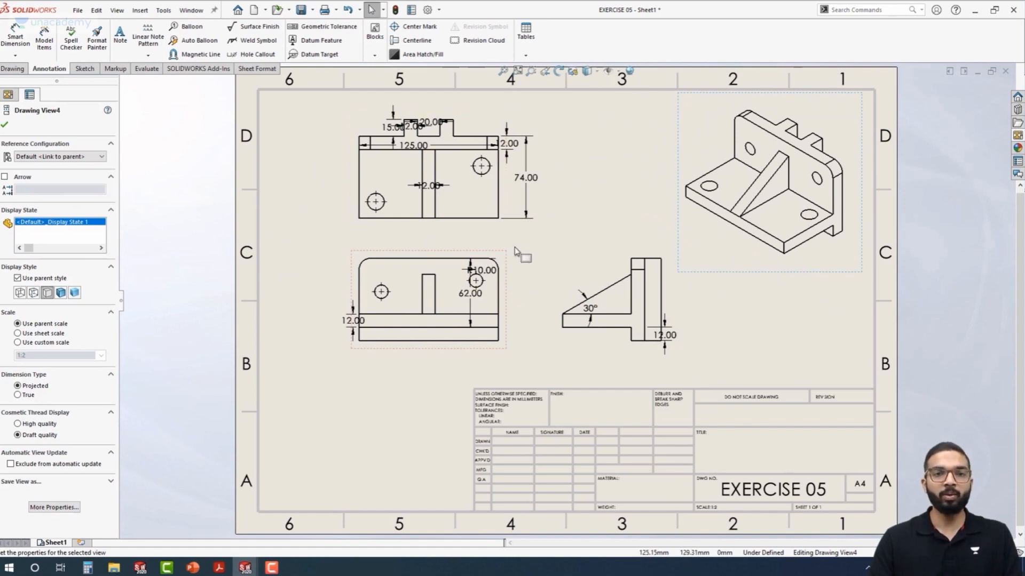
pyautogui.moveTo(489, 274); pyautogui.dragTo(560, 254)
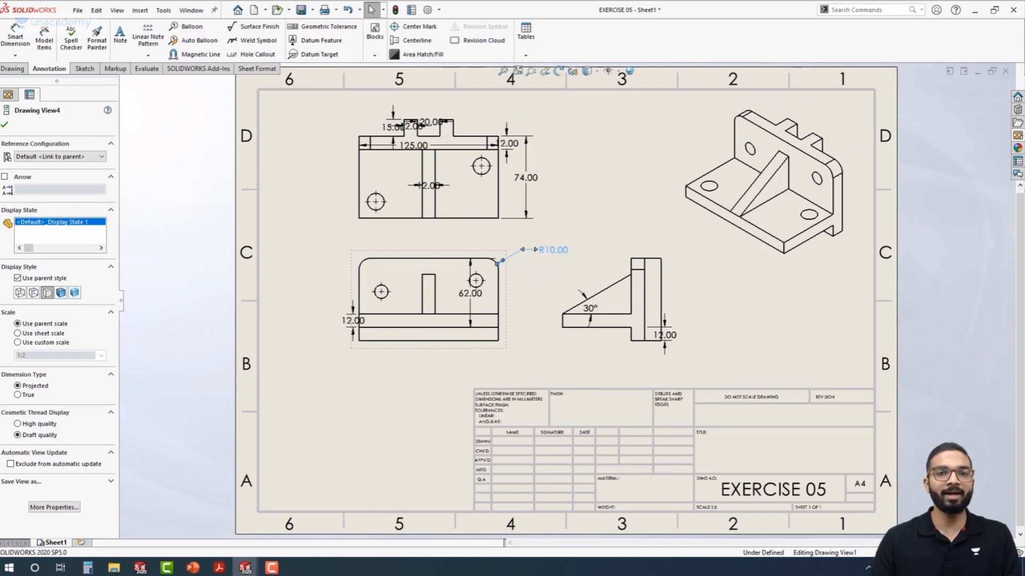
pyautogui.click(527, 315)
pyautogui.moveTo(663, 336); pyautogui.dragTo(677, 355)
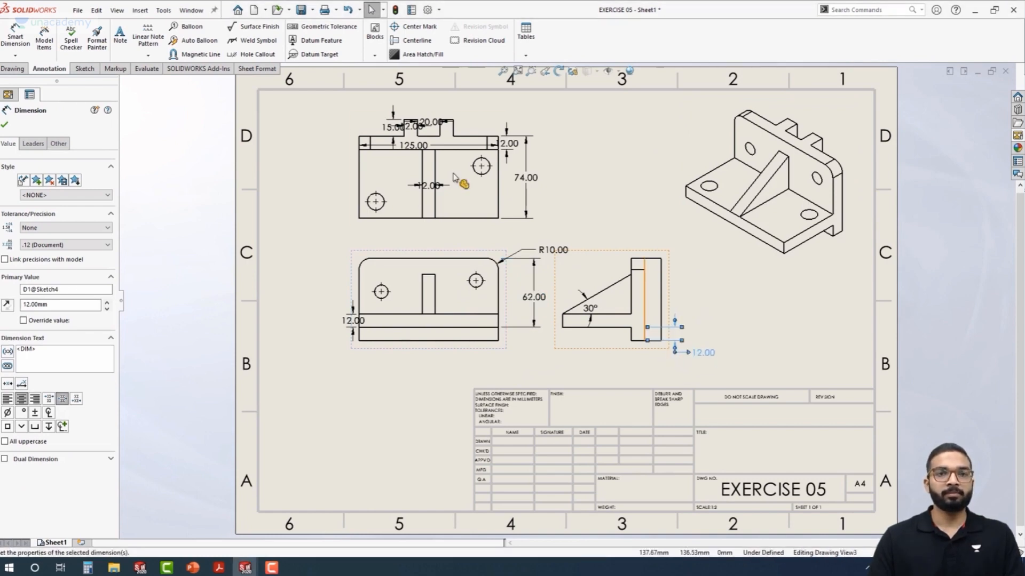
# - Rearrange the top view's dimensions so they do not overlap, placing the 125 mm width below the view
pyautogui.moveTo(394, 126); pyautogui.dragTo(334, 130)
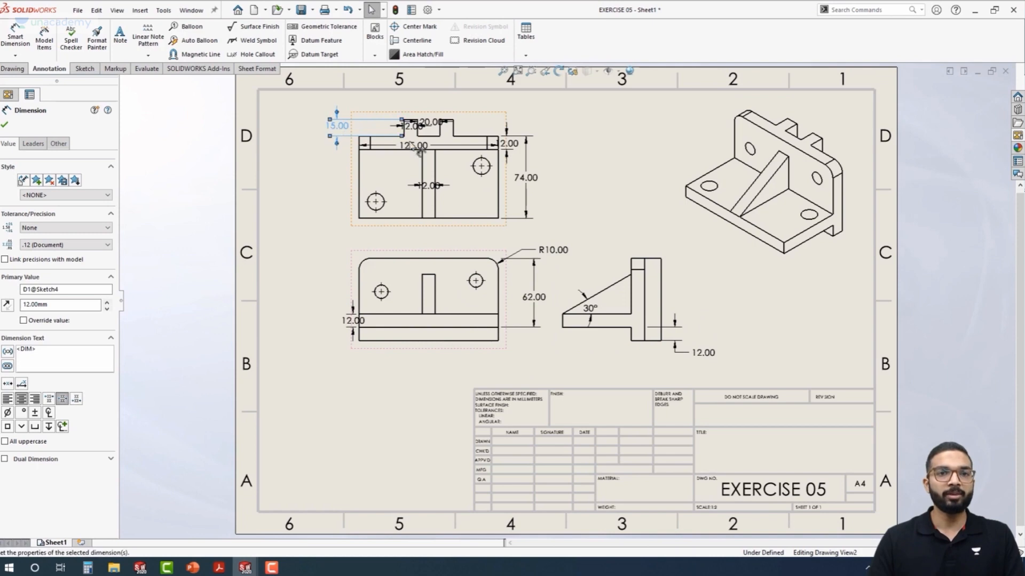
pyautogui.moveTo(429, 122); pyautogui.dragTo(431, 107)
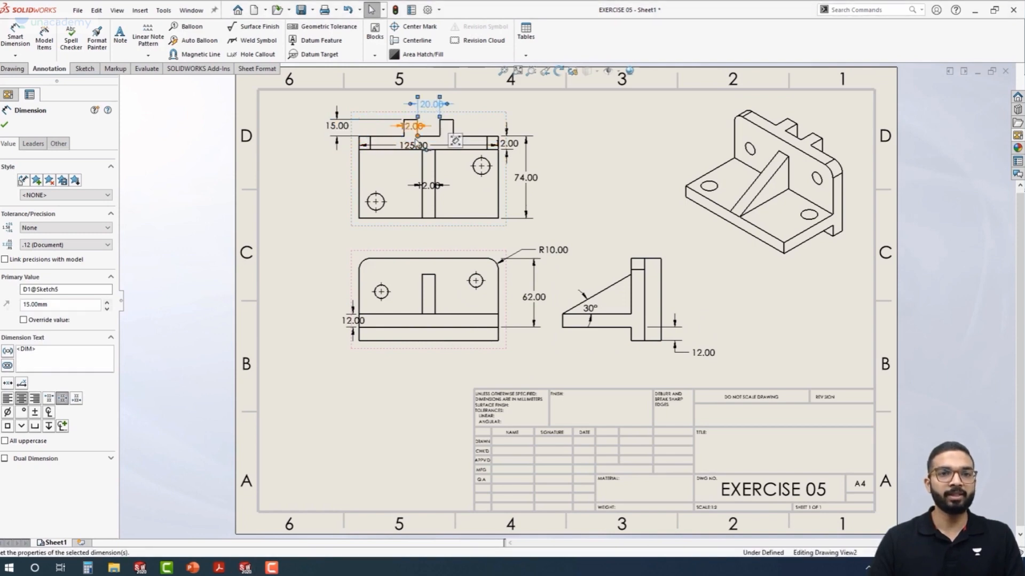
pyautogui.click(401, 176)
pyautogui.moveTo(399, 173); pyautogui.dragTo(398, 173)
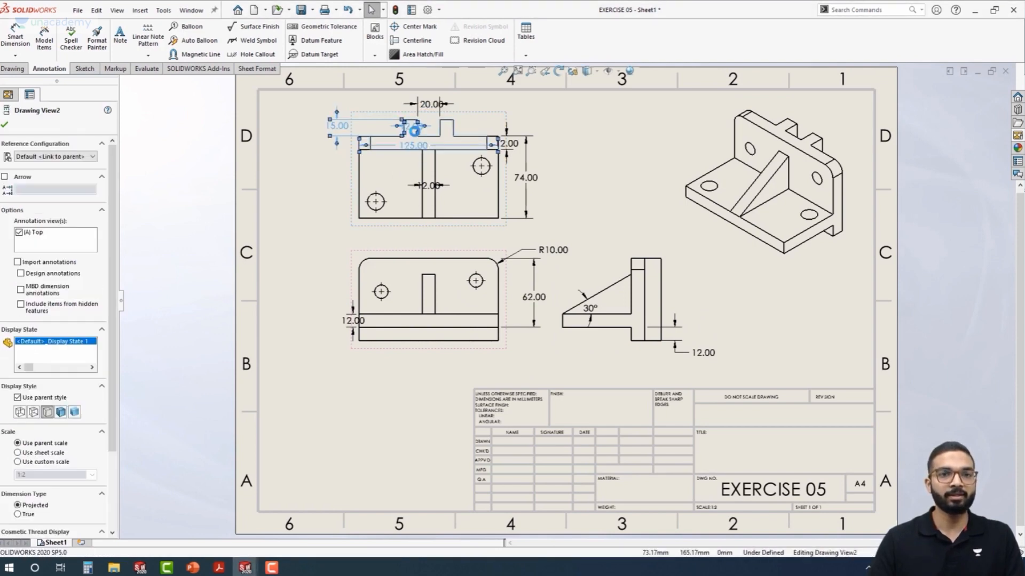
pyautogui.press('Escape')
pyautogui.moveTo(415, 127); pyautogui.dragTo(425, 239)
pyautogui.moveTo(434, 195); pyautogui.dragTo(461, 202)
pyautogui.moveTo(525, 178); pyautogui.dragTo(548, 187)
pyautogui.moveTo(520, 149); pyautogui.dragTo(518, 122)
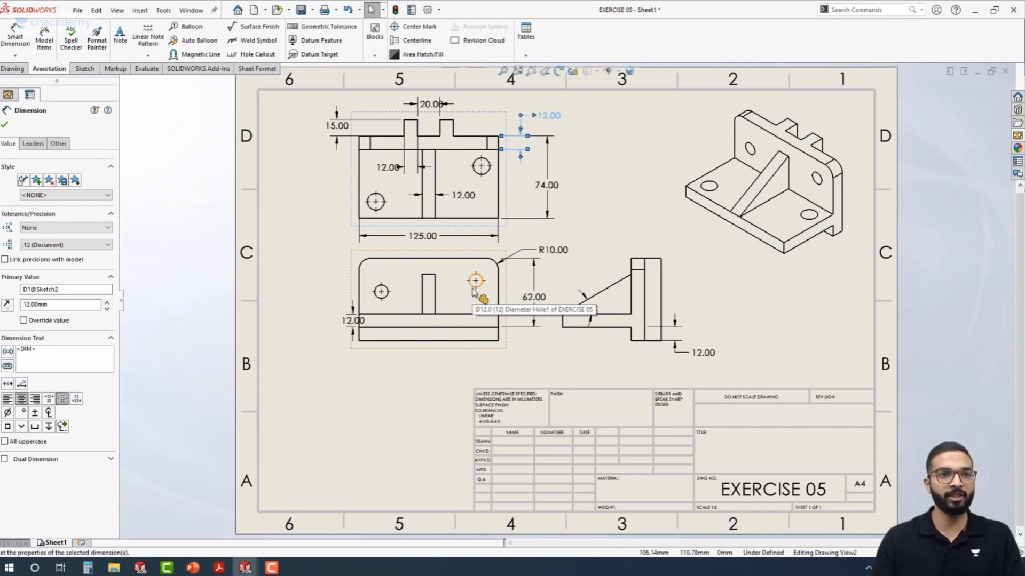
# - Import hole callouts from the entire model for the holes in the top and front views
pyautogui.click(44, 47)
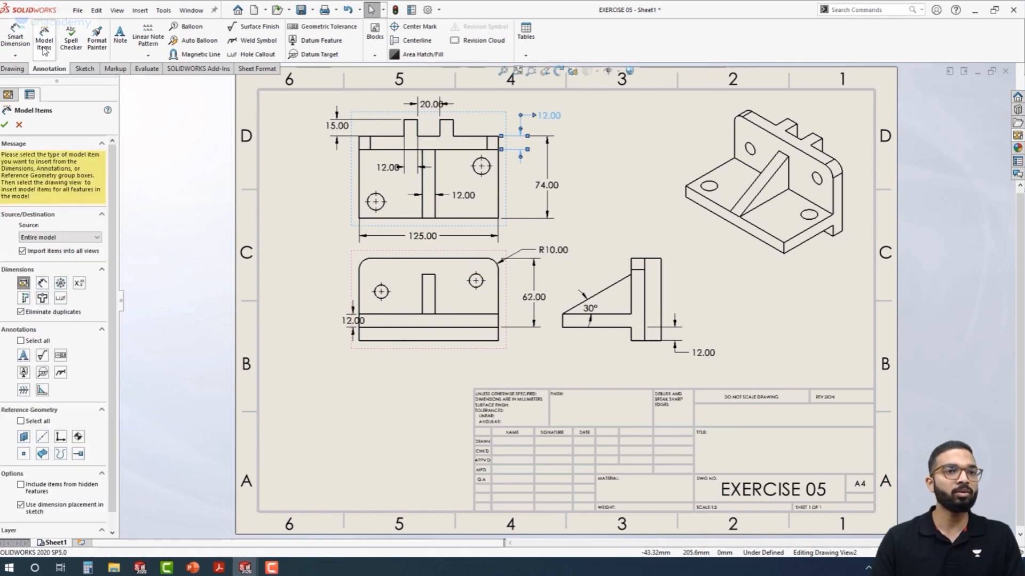
pyautogui.click(60, 302)
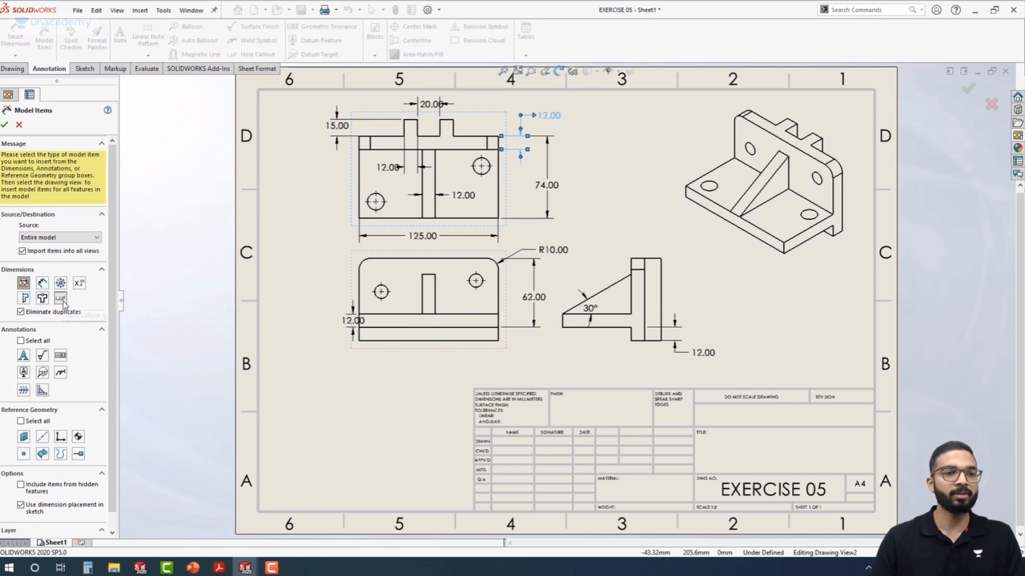
pyautogui.click(387, 300)
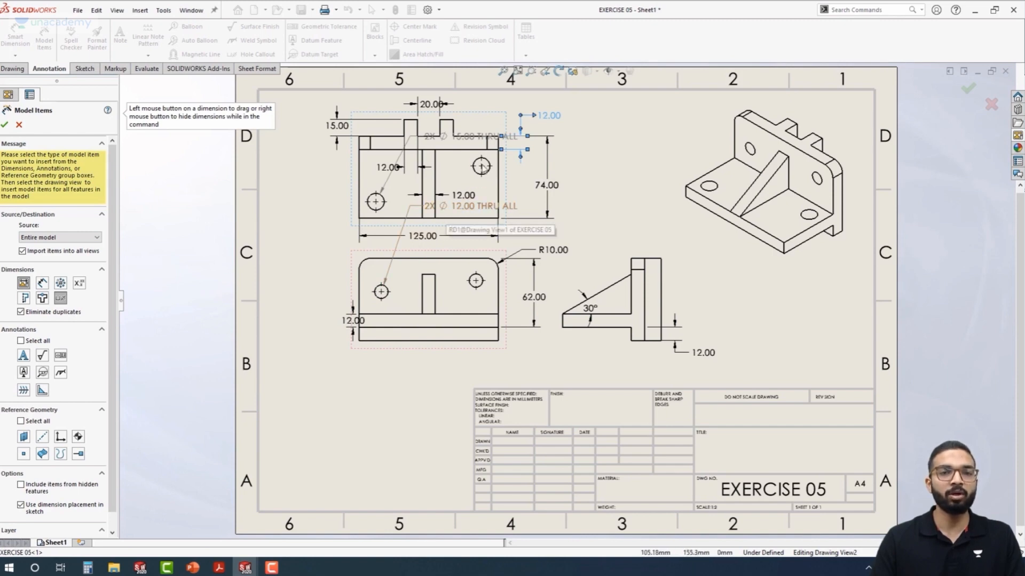
pyautogui.click(8, 126)
# - Move both hole callouts between the top and front views and shift the tab-width and front view's 12 mm dimensions clear of the geometry
pyautogui.moveTo(471, 212); pyautogui.dragTo(452, 256)
pyautogui.moveTo(457, 133); pyautogui.dragTo(311, 253)
pyautogui.click(315, 254)
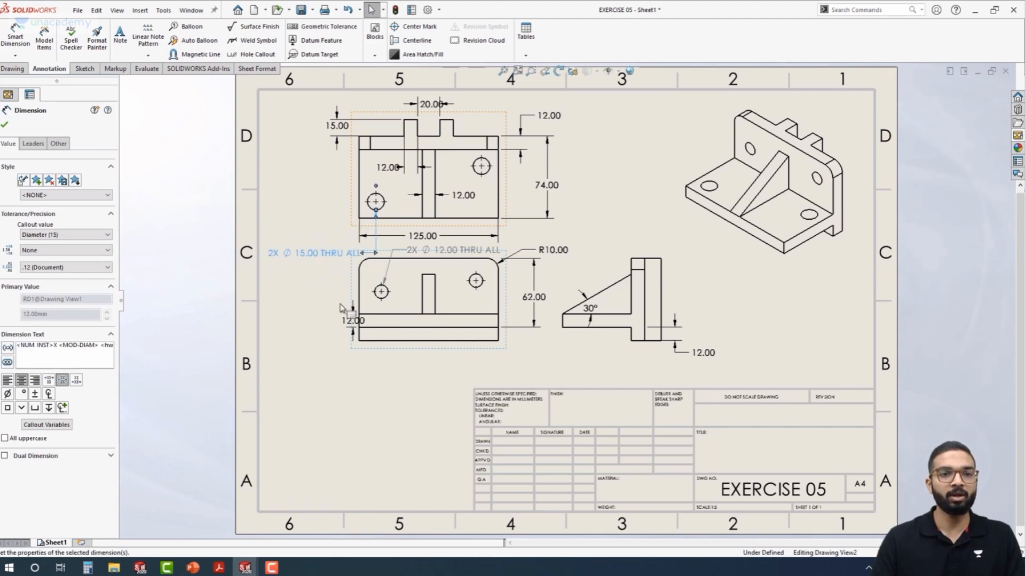
pyautogui.press('Escape')
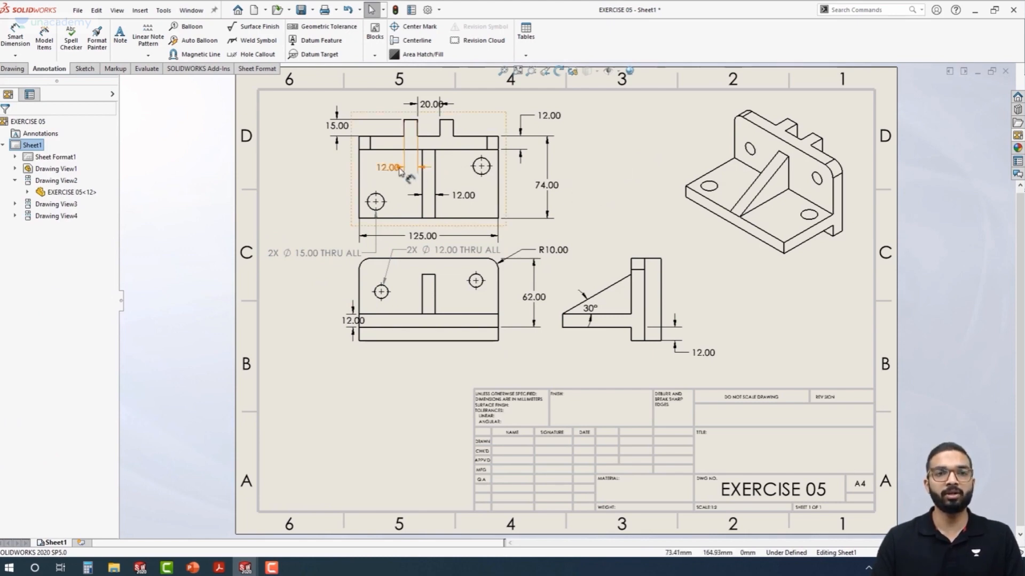
pyautogui.moveTo(390, 168); pyautogui.dragTo(380, 166)
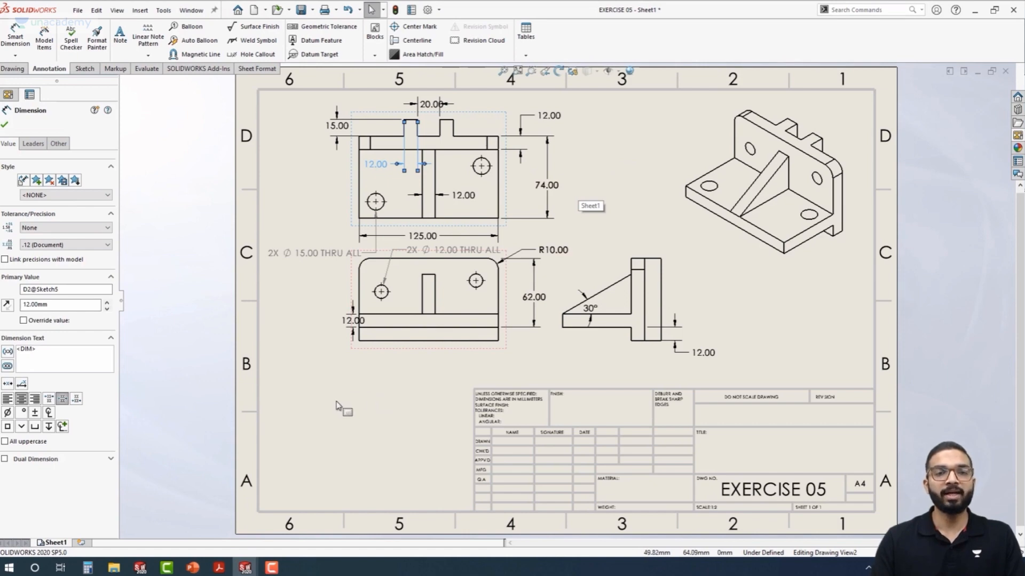
pyautogui.click(333, 322)
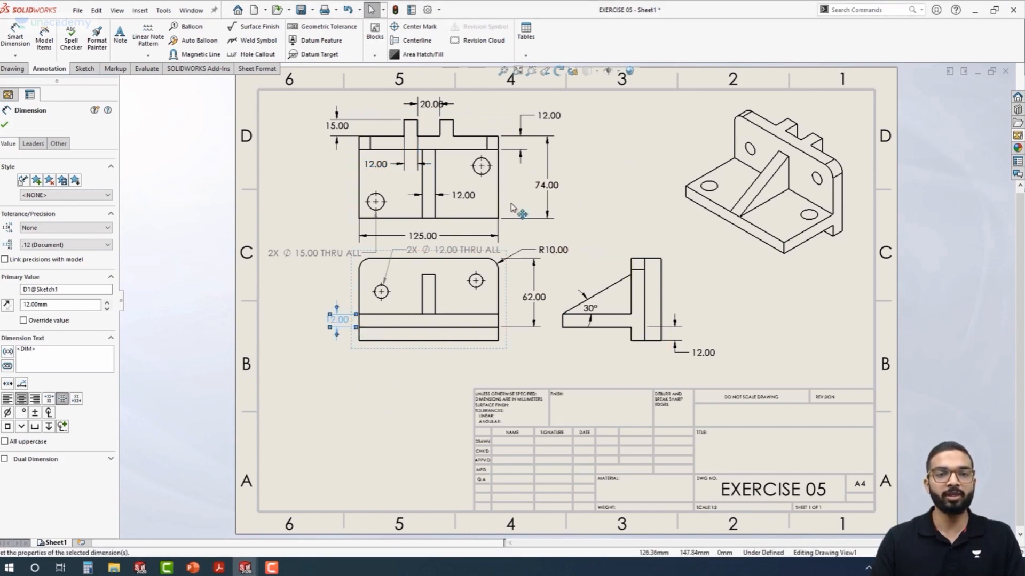
# - Set the base's overall width dimension below the top view to 150 mm and update the drawing views
pyautogui.doubleClick(424, 238)
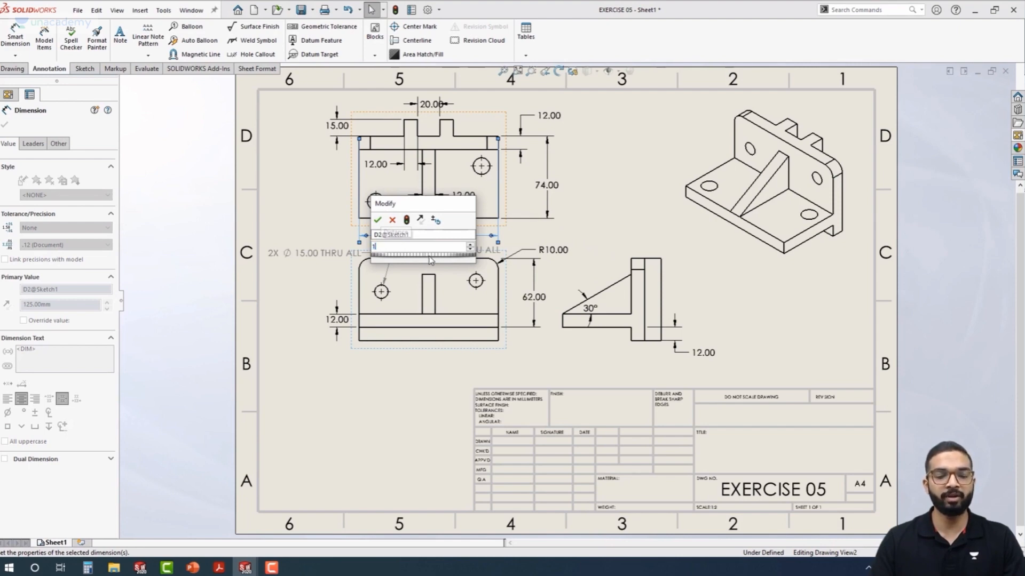
pyautogui.click(377, 220)
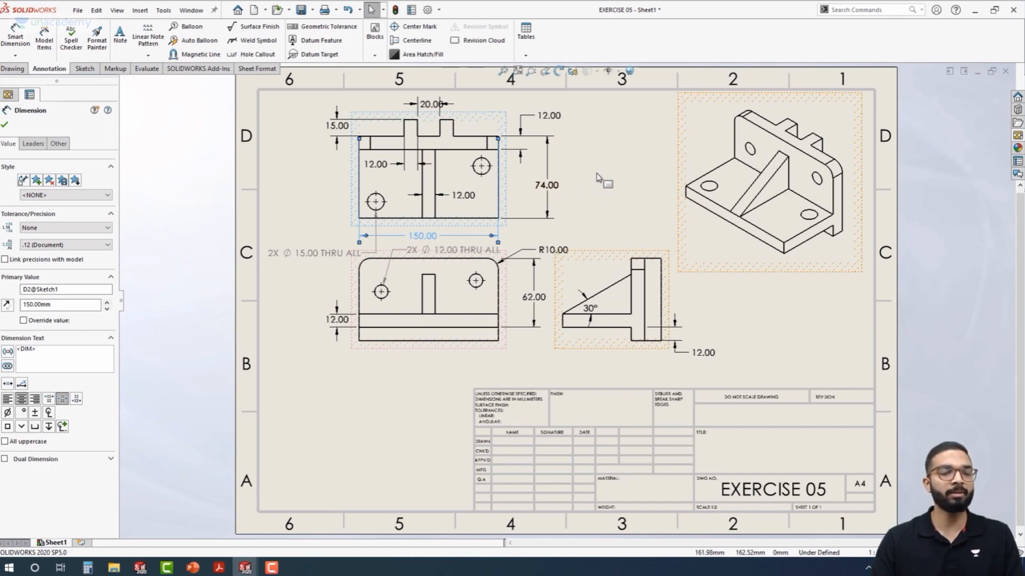
pyautogui.press('Escape')
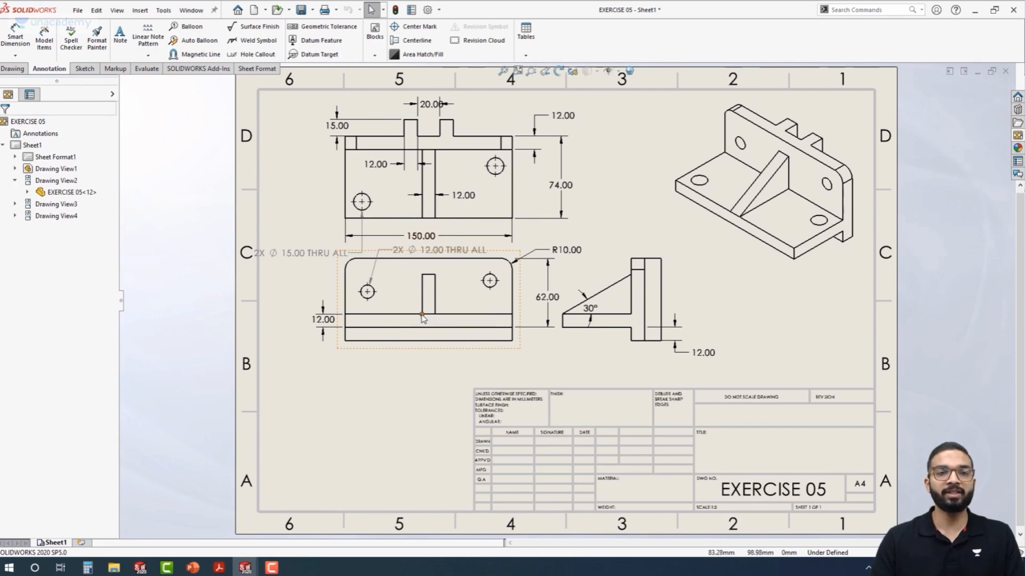
# - Open the bracket part from the front view, set the base's overall width to 125 mm and rebuild the model
pyautogui.click(500, 255)
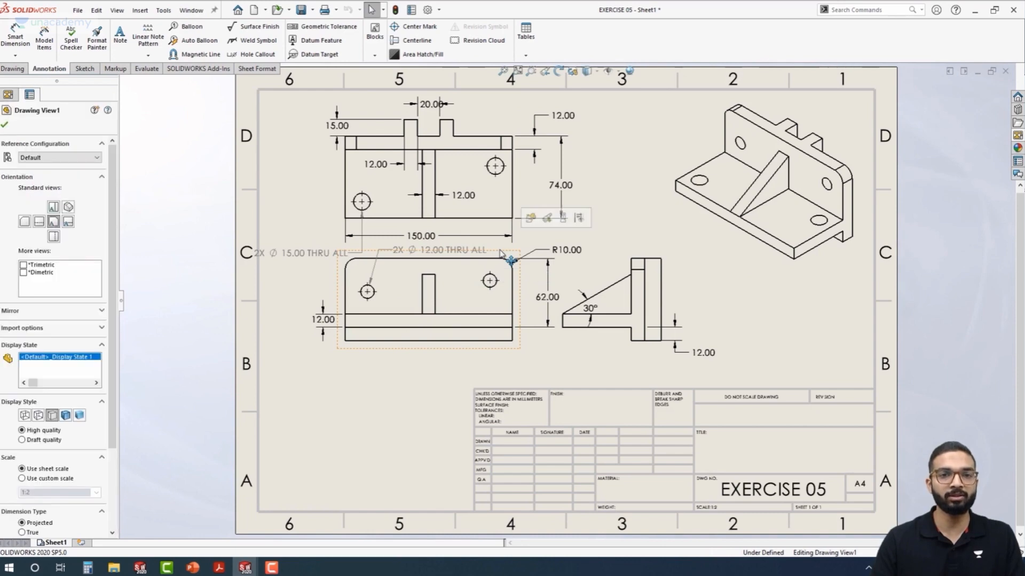
pyautogui.click(530, 218)
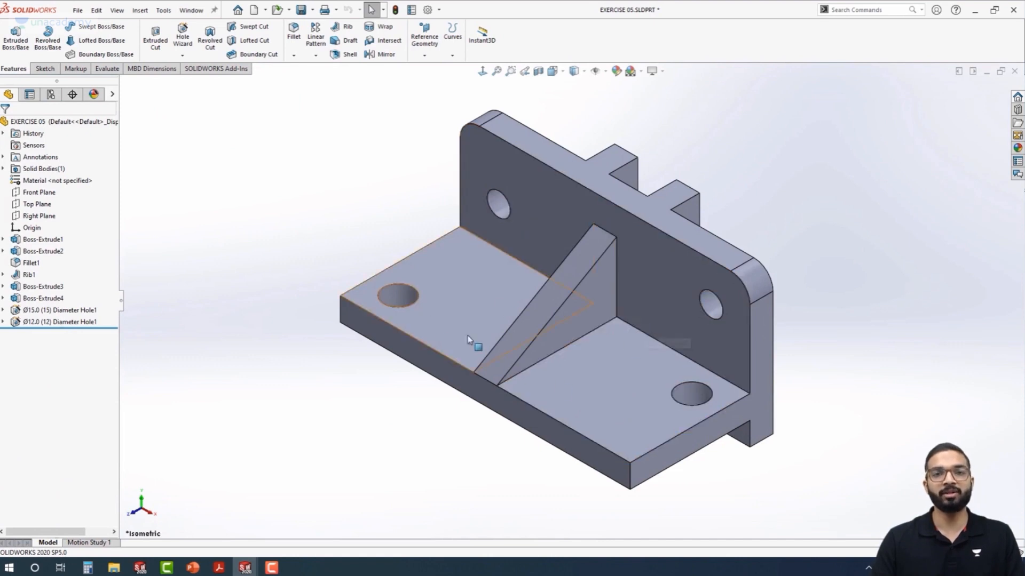
pyautogui.doubleClick(425, 359)
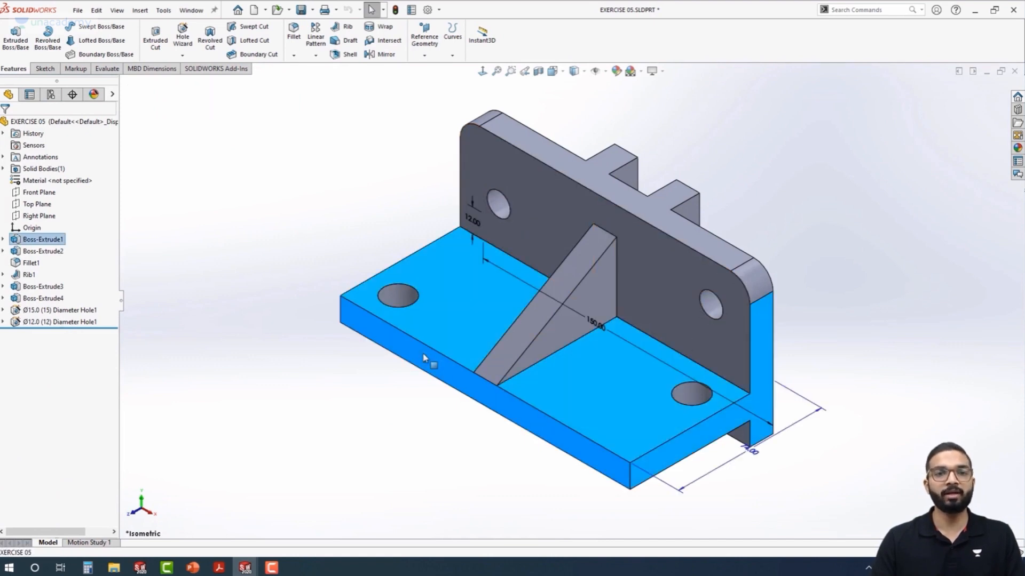
pyautogui.doubleClick(597, 325)
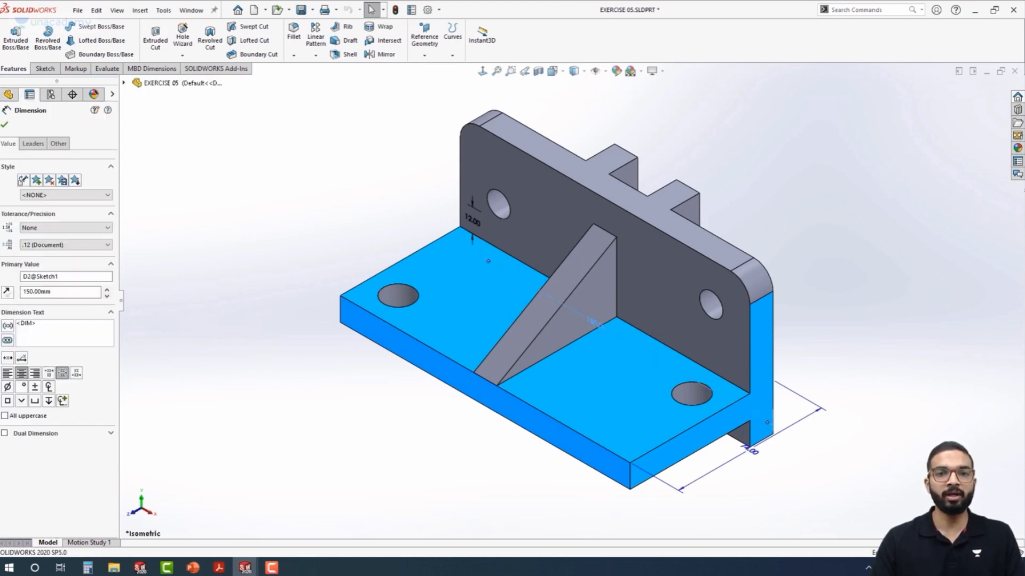
pyautogui.write('125')
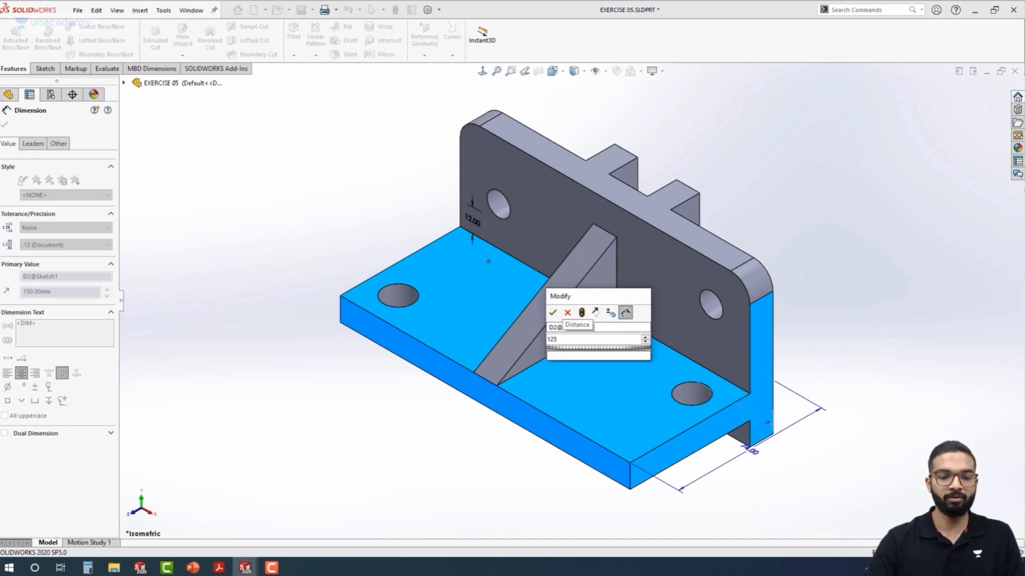
pyautogui.press('Return')
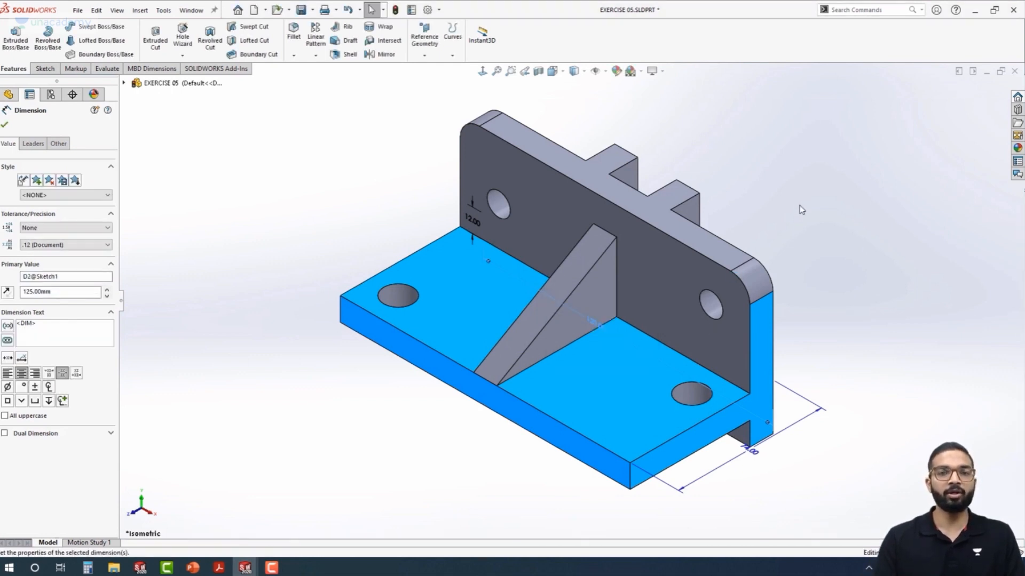
pyautogui.click(800, 209)
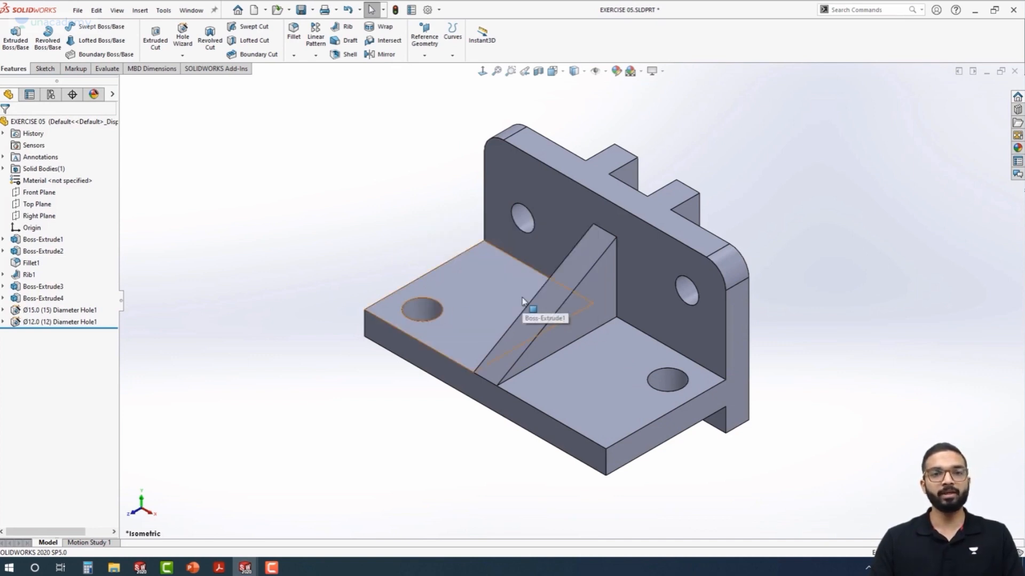
# - Return to the drawing and set the isometric view's display style to Shaded With Edges
pyautogui.hotkey('ctrl', 'Tab')
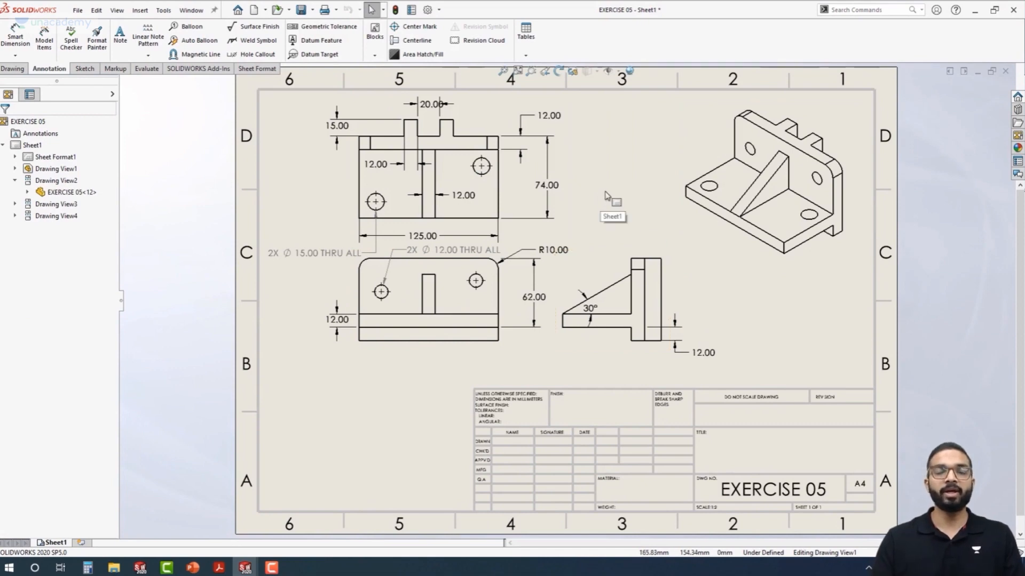
pyautogui.click(681, 215)
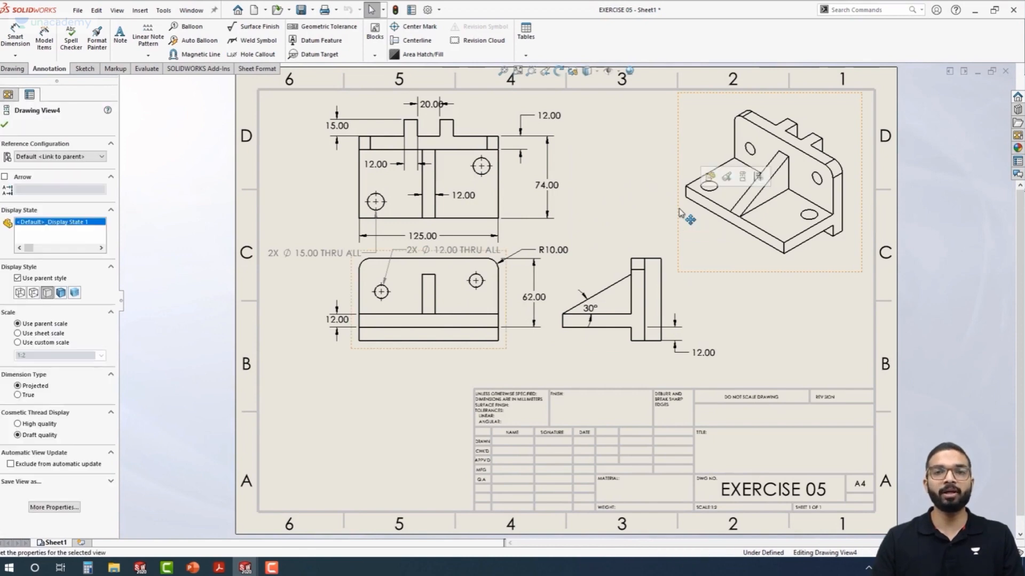
pyautogui.click(61, 293)
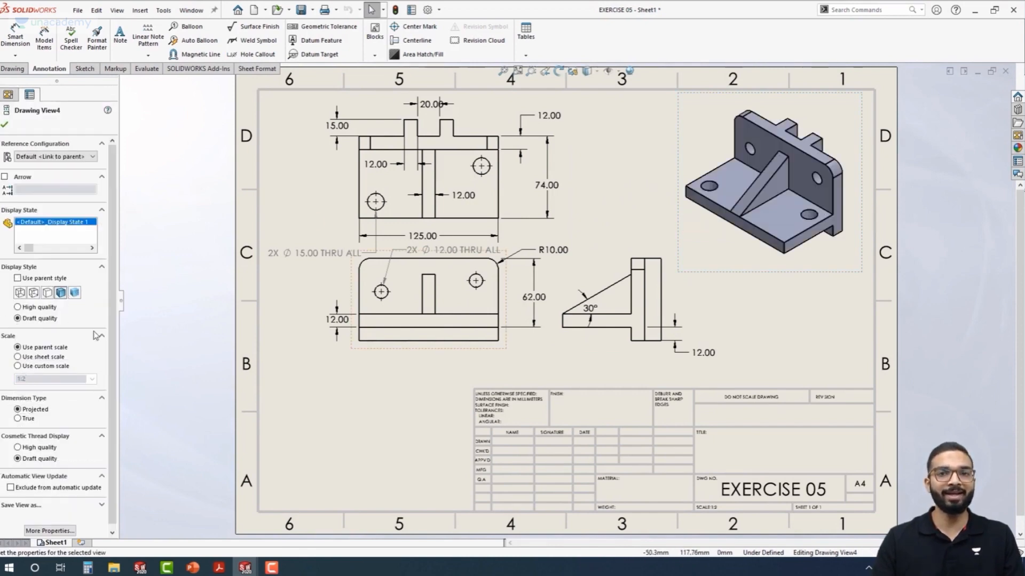